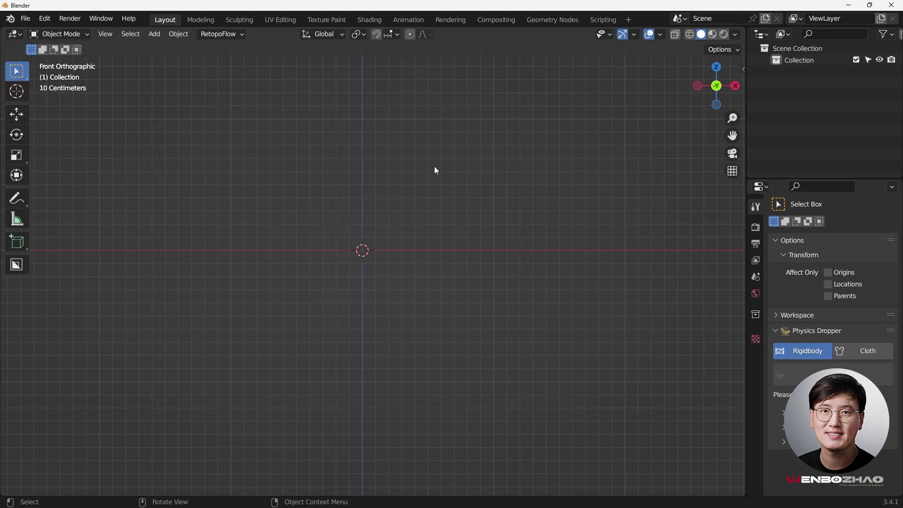
Step: Add a round cube mesh to the scene and apply the Quadsphere operator preset to it
key("shift+a")
mouse_move(354, 170)
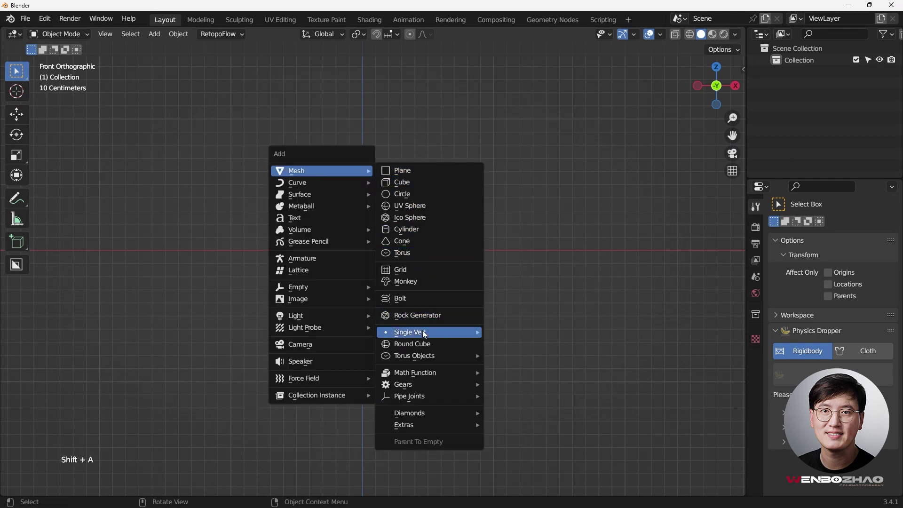
left_click(422, 346)
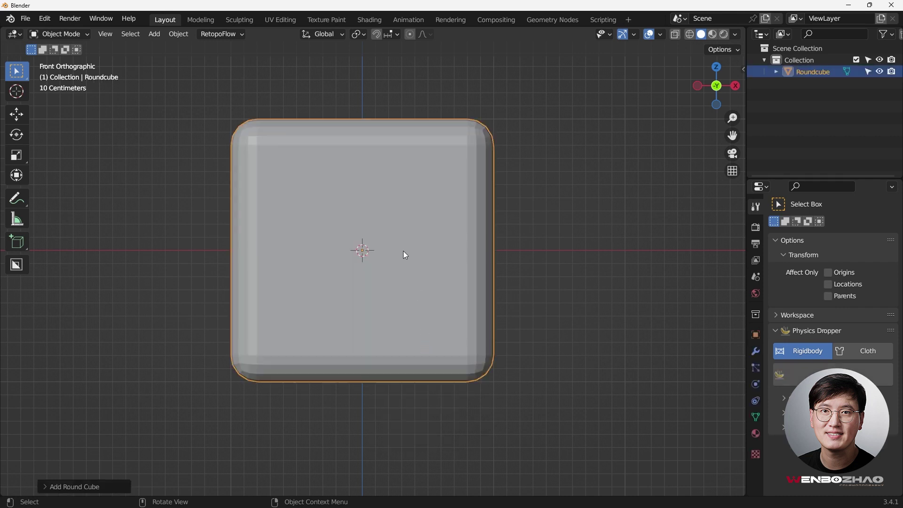
left_click(82, 485)
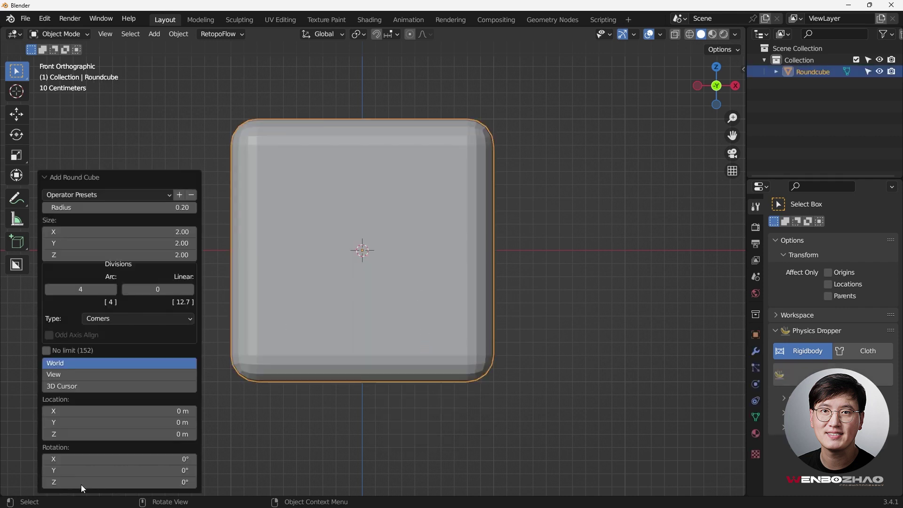
left_click(103, 195)
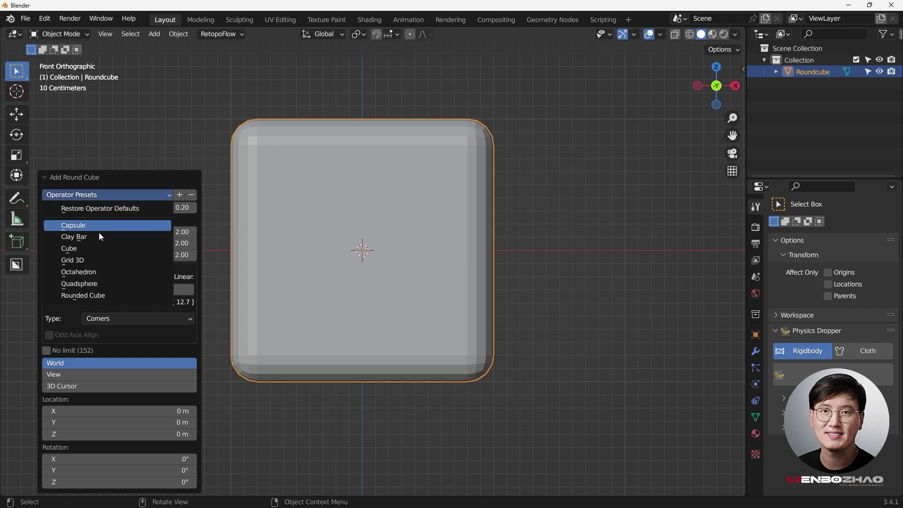
left_click(103, 284)
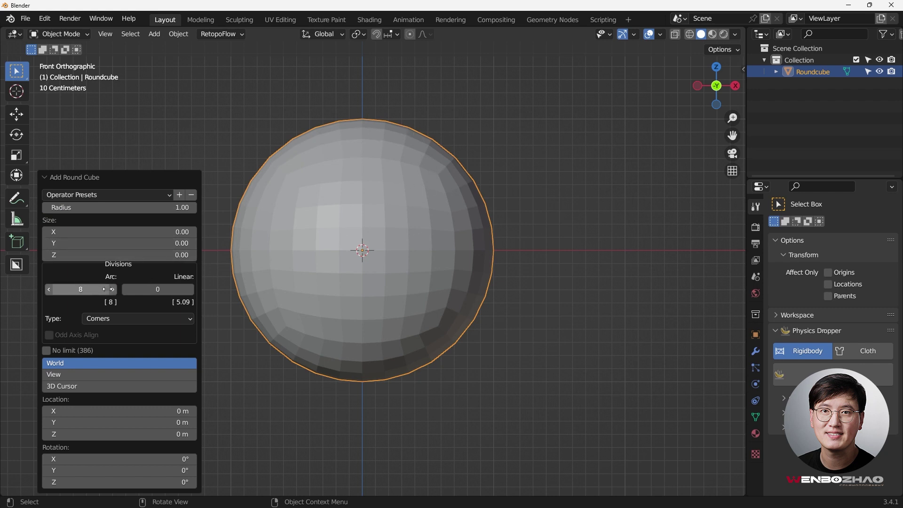
Step: Lower the quad sphere's arc divisions to 4 and check it in front view
left_click(49, 292)
left_click(50, 292)
left_click(49, 291)
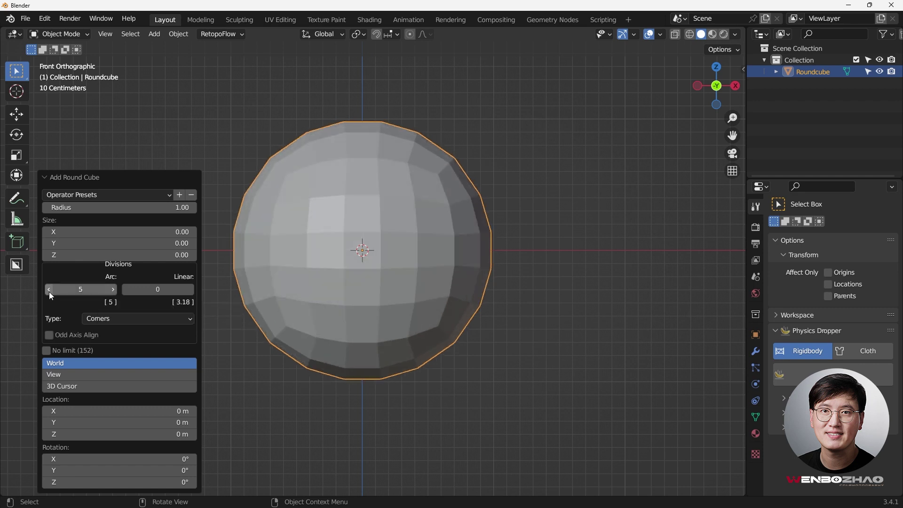
left_click(49, 291)
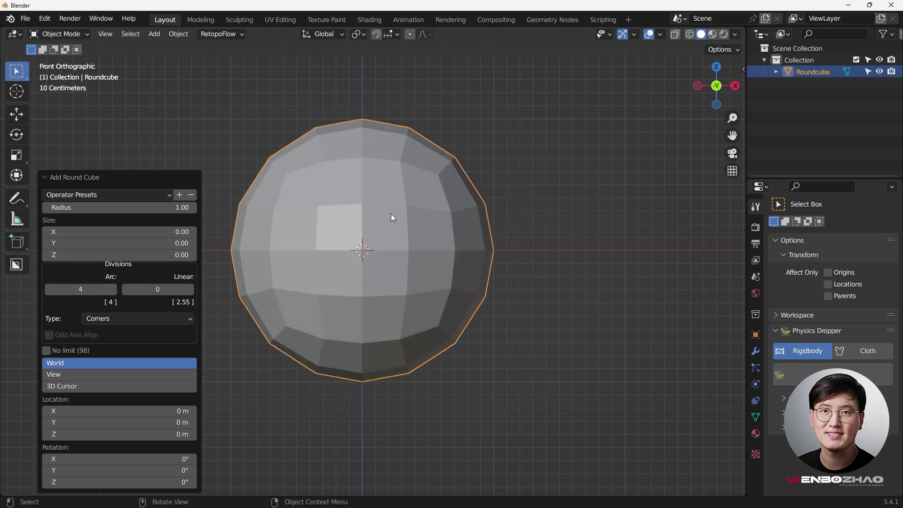
middle_click_drag(376, 220, 447, 208, "shift")
key("KP_1")
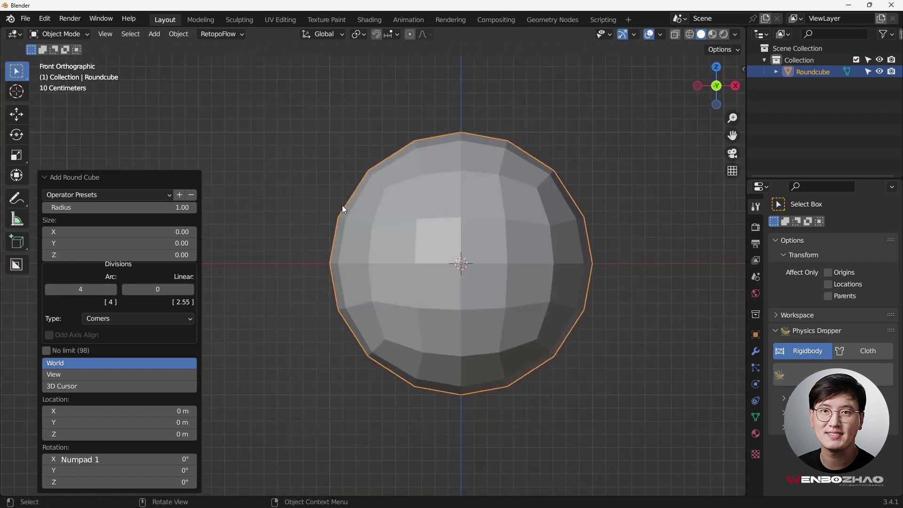
Step: Look up the Add Mesh: Extra Objects add-on in the preferences and expand its details
left_click(266, 169)
left_click(46, 19)
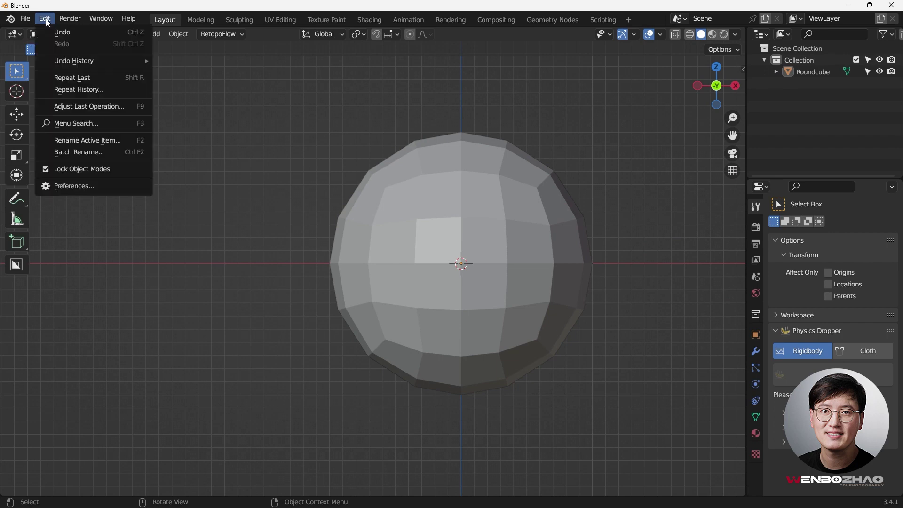
left_click(75, 184)
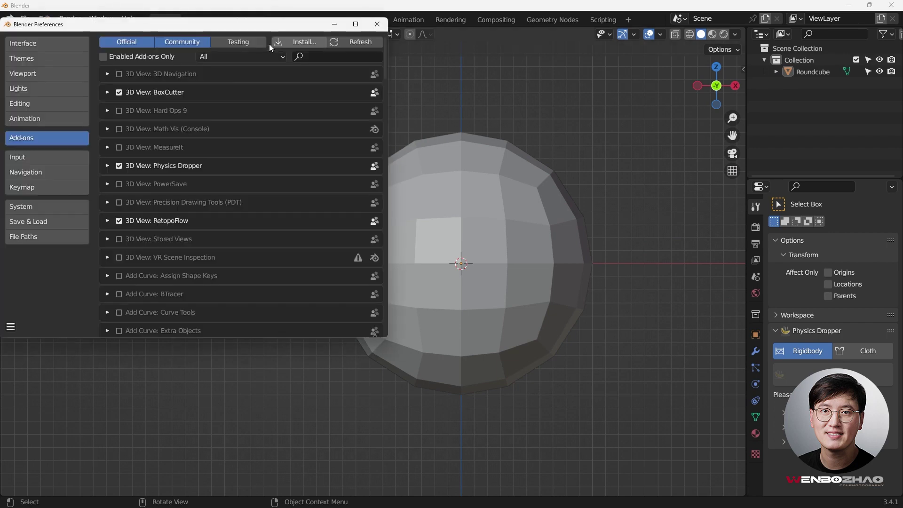
left_click(327, 57)
type("extr")
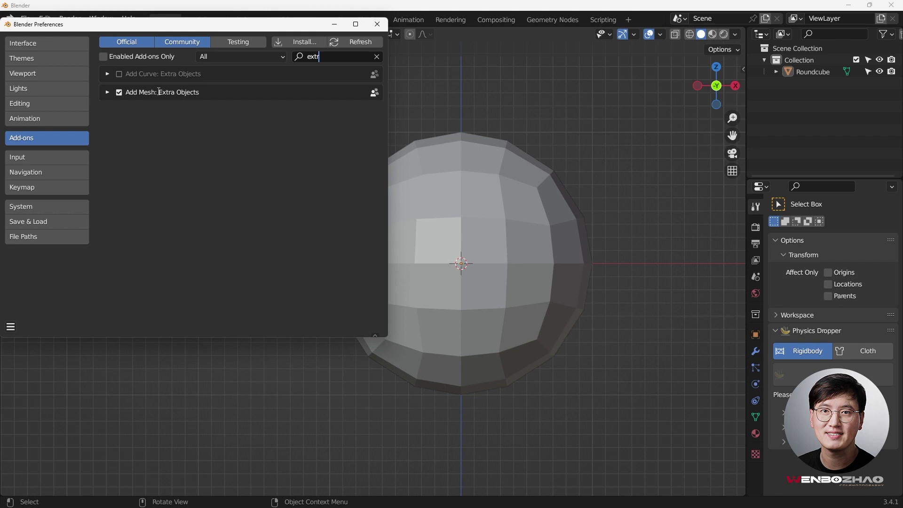
left_click(107, 93)
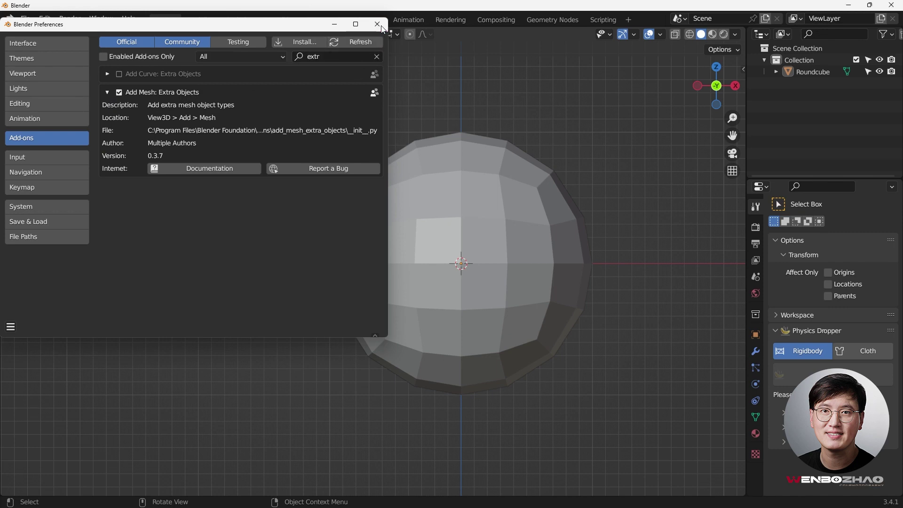
left_click(377, 24)
Step: Give the quad sphere a level 2 subdivision and shade it smooth
scroll(426, 165, "down", 3)
middle_click_drag(426, 164, 341, 177, "shift")
scroll(402, 182, "up", 4)
left_click(403, 187)
key("KP_1")
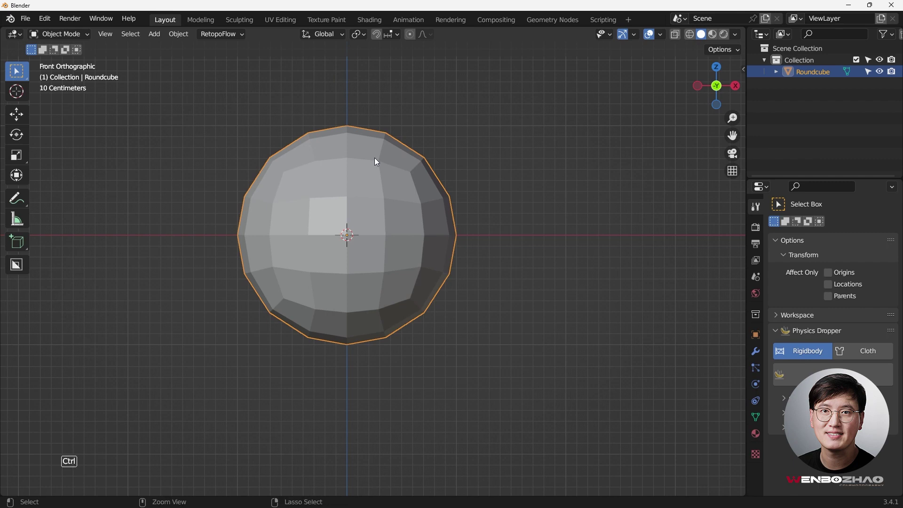
key("ctrl+2")
scroll(360, 177, "up", 1)
right_click(359, 180)
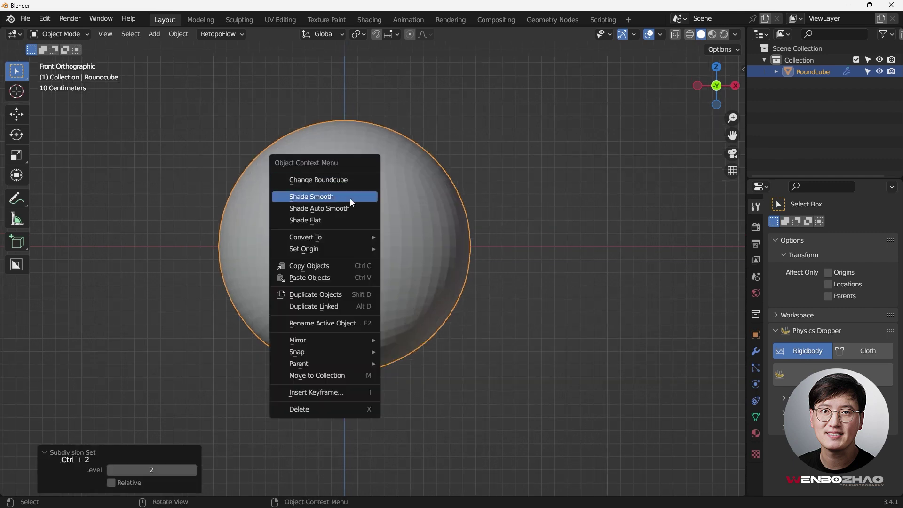
left_click(347, 197)
middle_click_drag(343, 164, 396, 194)
key("KP_1")
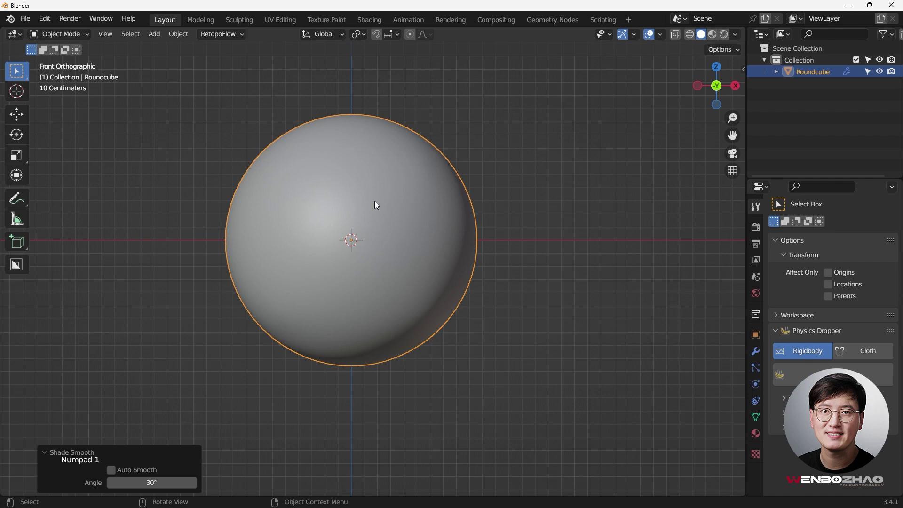
Step: Turn off the viewport display of the quad sphere's subdivision modifier
left_click(755, 353)
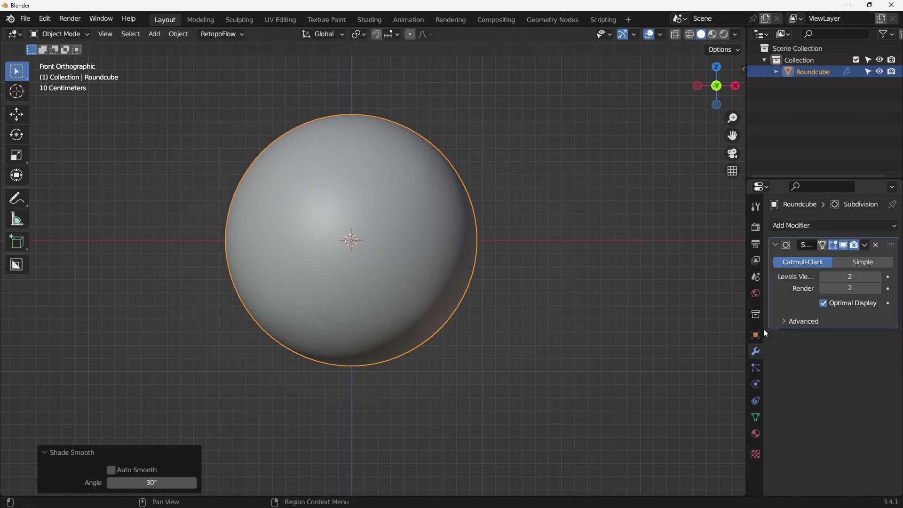
left_click(843, 245)
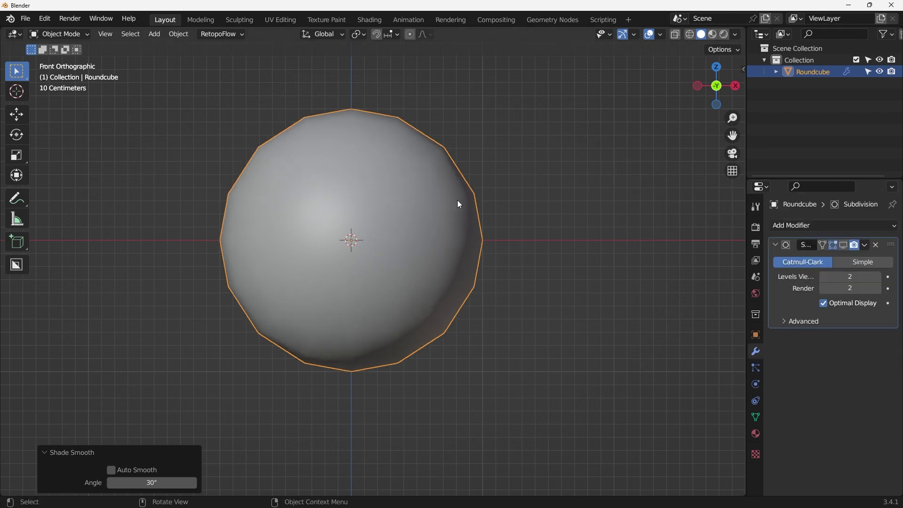
middle_click_drag(457, 199, 492, 205, "shift")
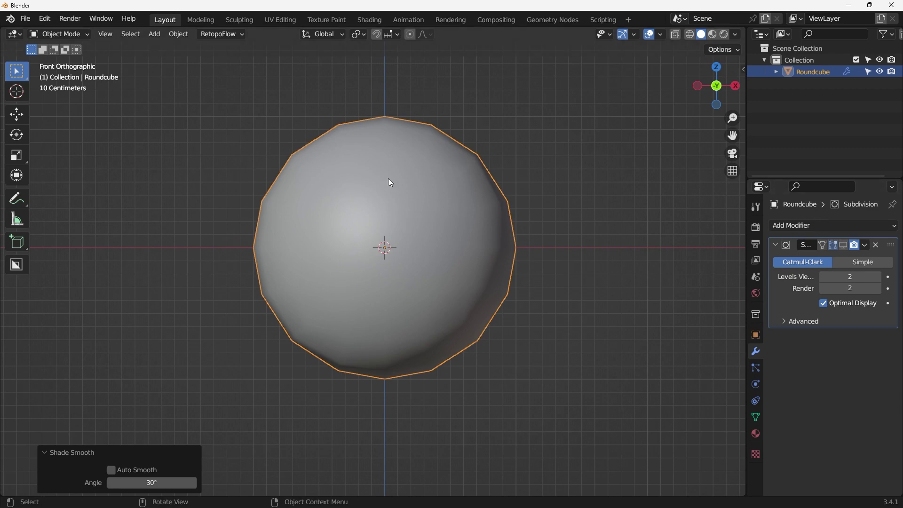
Step: Examine the quad sphere's face layout in Edit Mode from above and from several other angles
scroll(403, 182, "down", 3)
middle_click_drag(403, 182, 439, 208)
key("Tab")
scroll(392, 202, "up", 3)
key("KP_7")
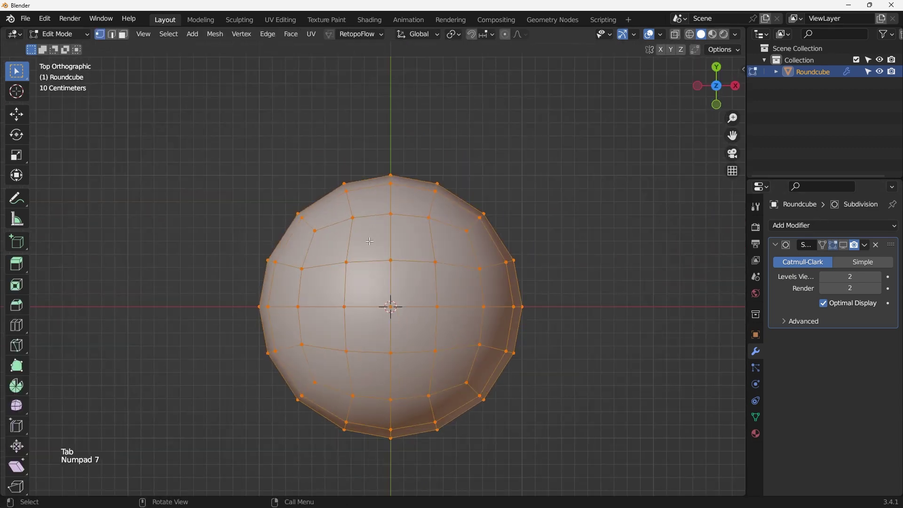
middle_click_drag(386, 252, 284, 160)
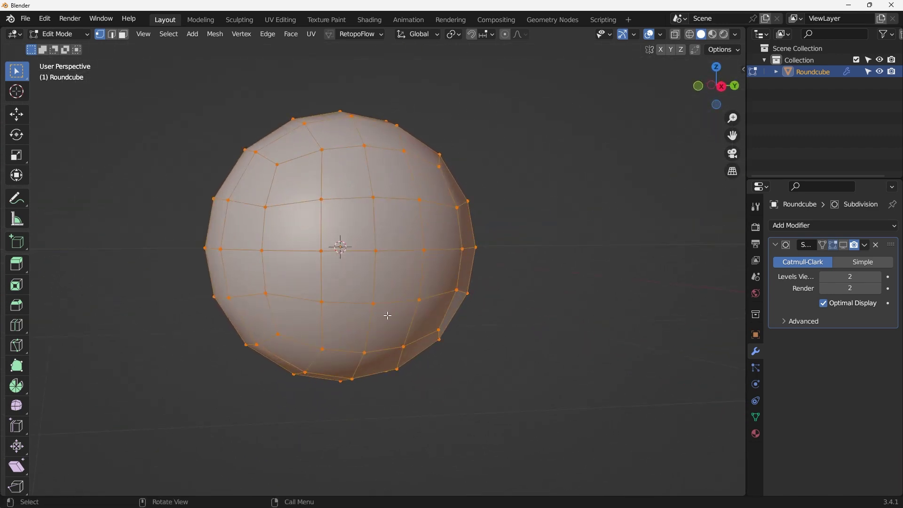
middle_click_drag(388, 315, 470, 214)
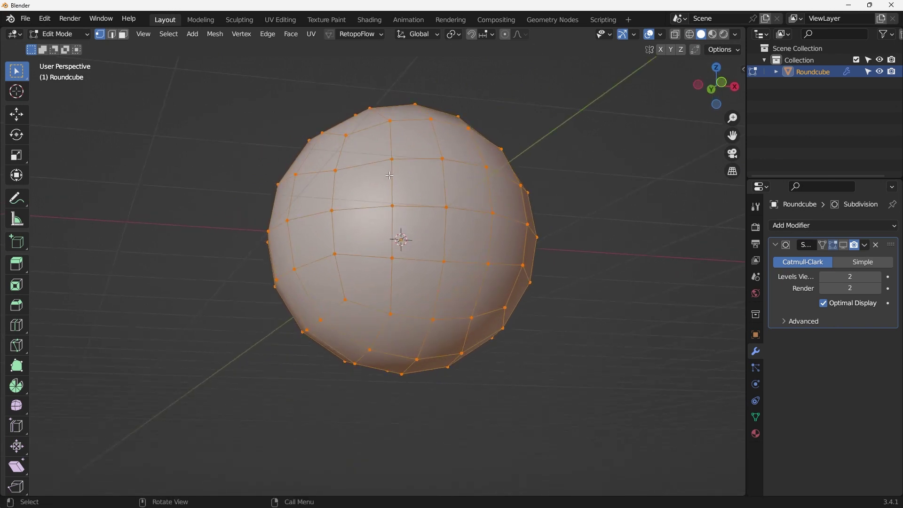
scroll(389, 176, "down", 5)
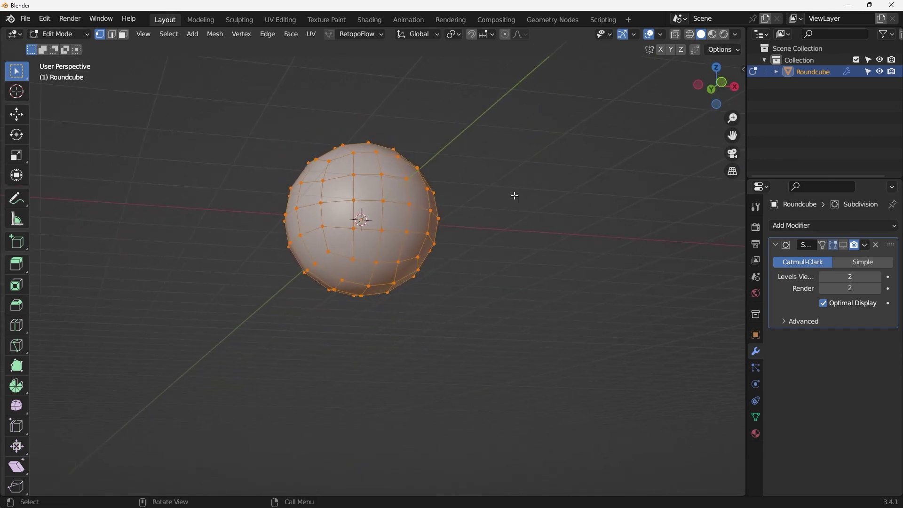
key("KP_1")
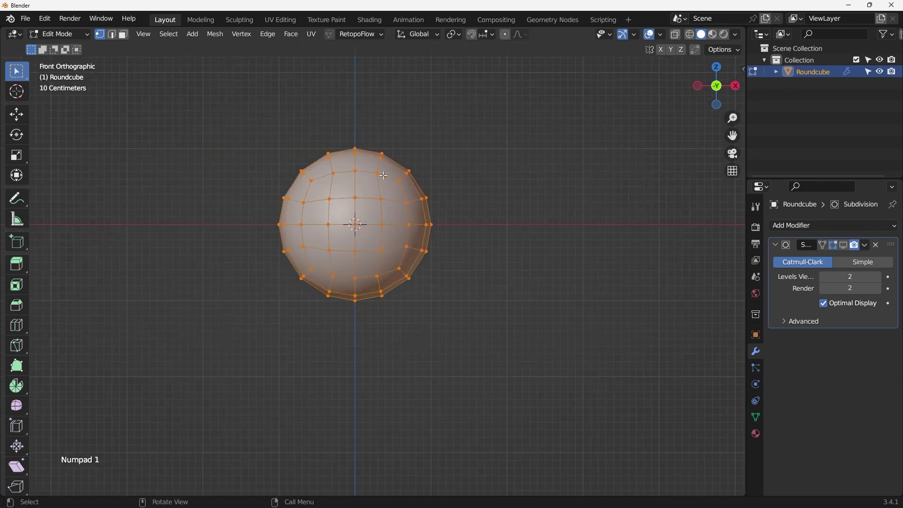
key("Tab")
Step: Add a 2 m cube at the world origin and hide the round cube
middle_click_drag(381, 186, 382, 207, "shift")
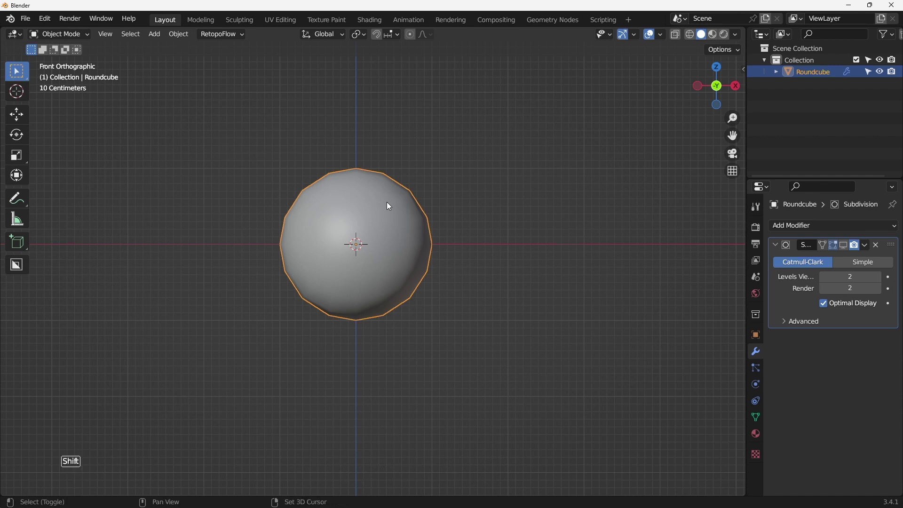
key("shift+a")
mouse_move(386, 202)
left_click(435, 215)
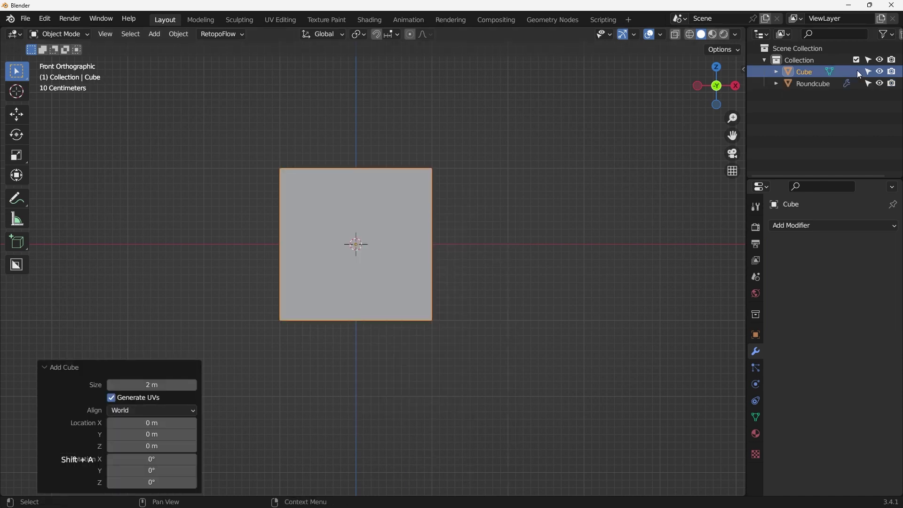
left_click(880, 84)
scroll(436, 210, "up", 3)
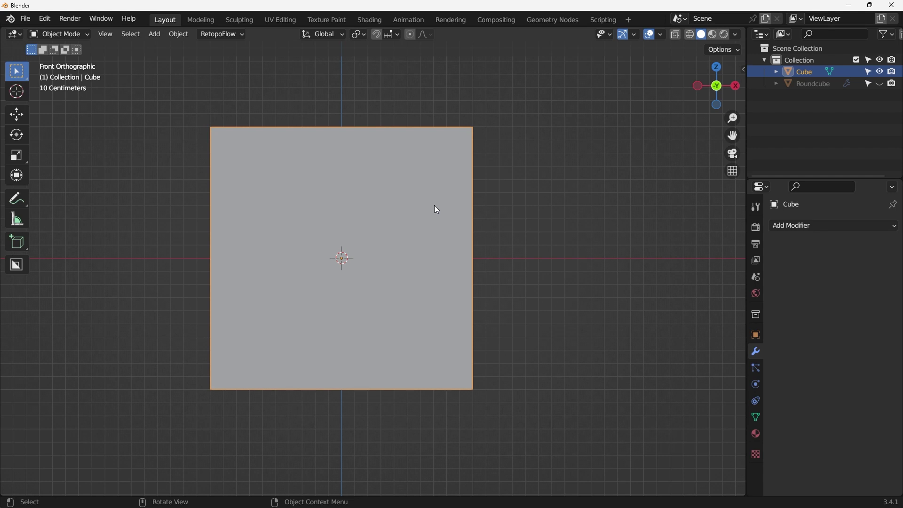
Step: Give the cube a level 2 subdivision and temporarily show the round cube to compare the two shapes
key("ctrl+2")
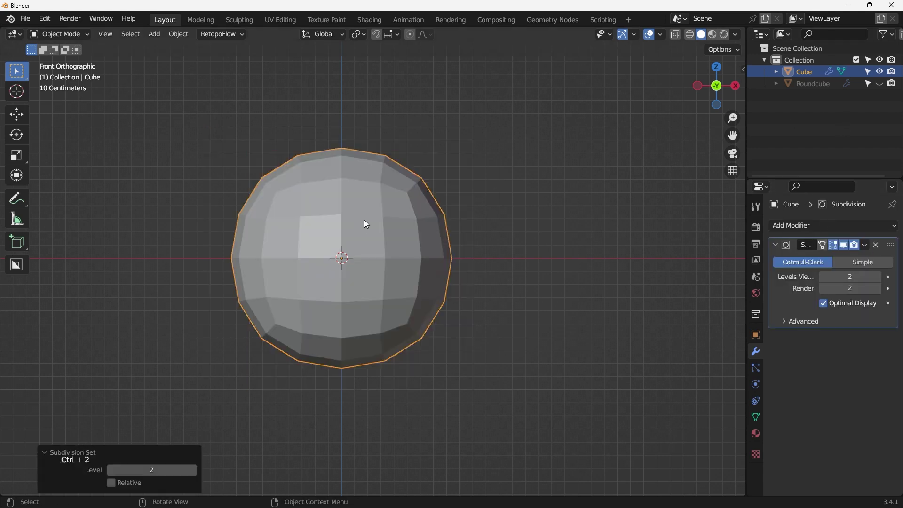
left_click(878, 83)
left_click(418, 170)
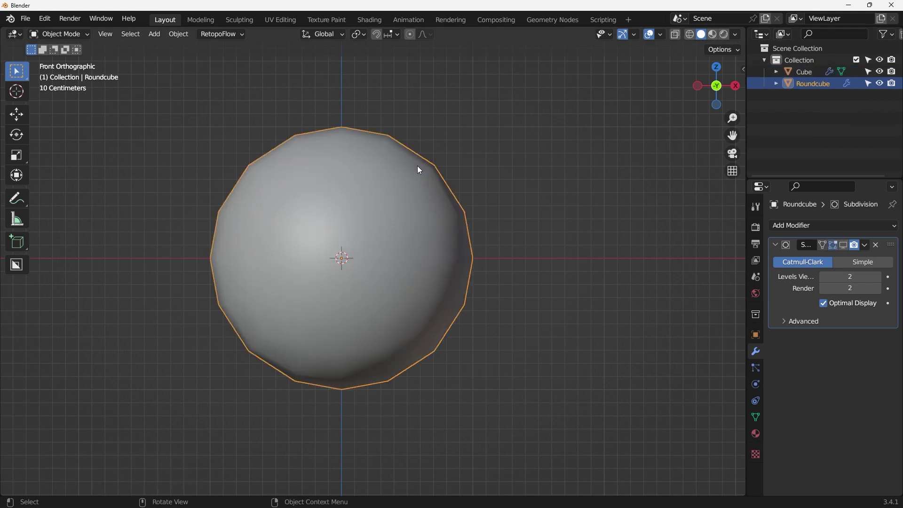
left_click(879, 84)
middle_click_drag(373, 260, 382, 247, "shift")
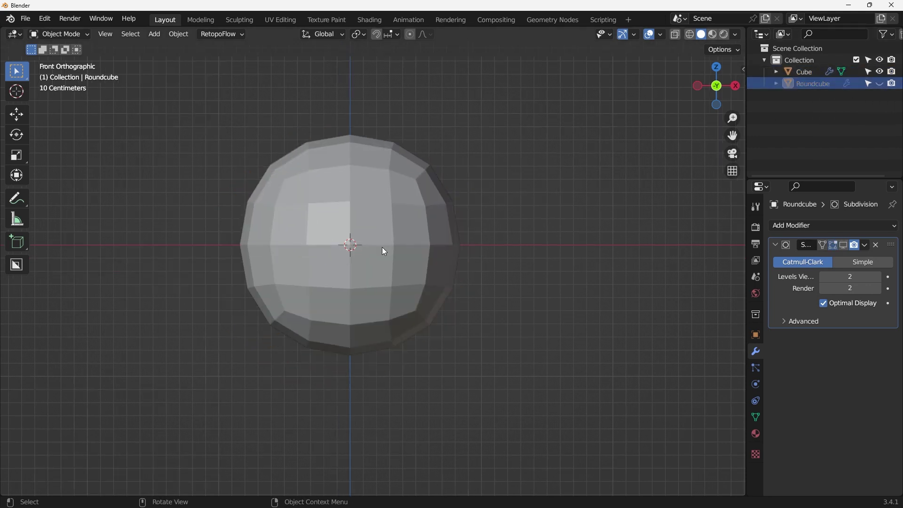
Step: Apply the subdivision modifier on the cube
left_click(374, 225)
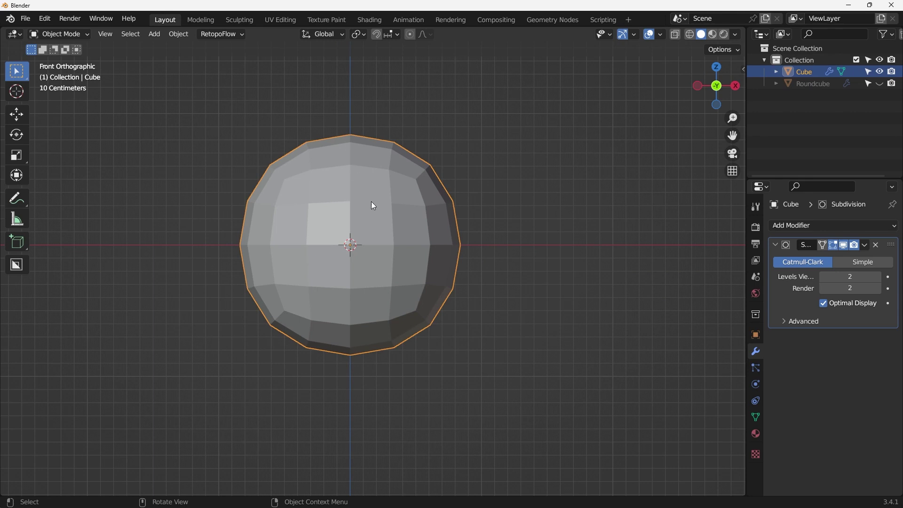
left_click(864, 245)
left_click(830, 258)
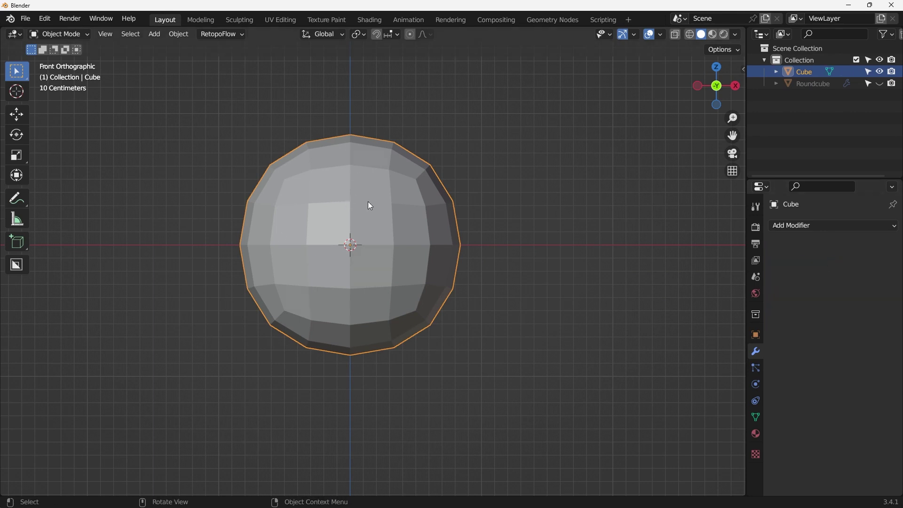
Step: Apply To Sphere with a factor of 1.000 to the cube's entire mesh and return to Object Mode
key("Tab")
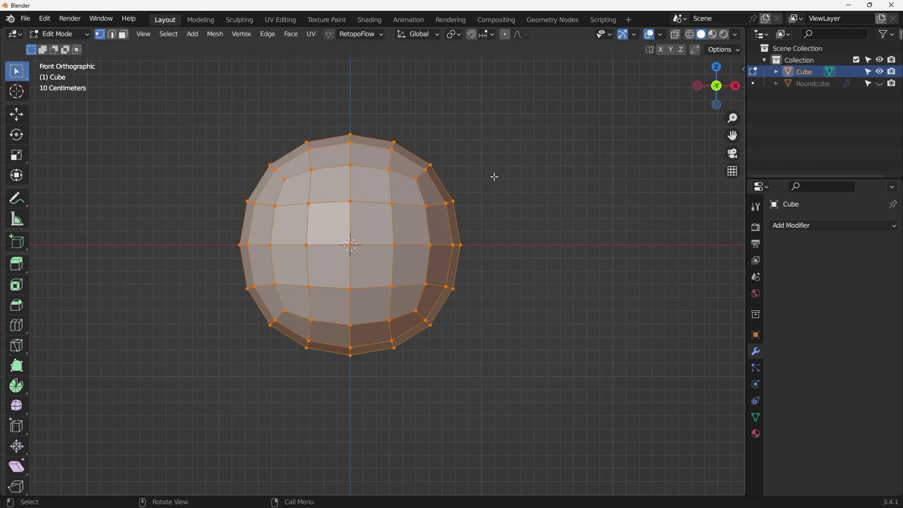
key("F3")
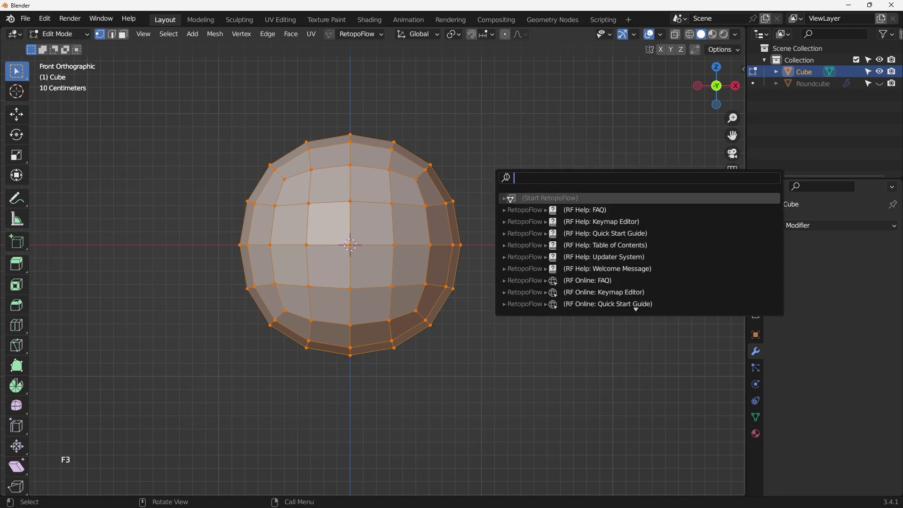
type("to")
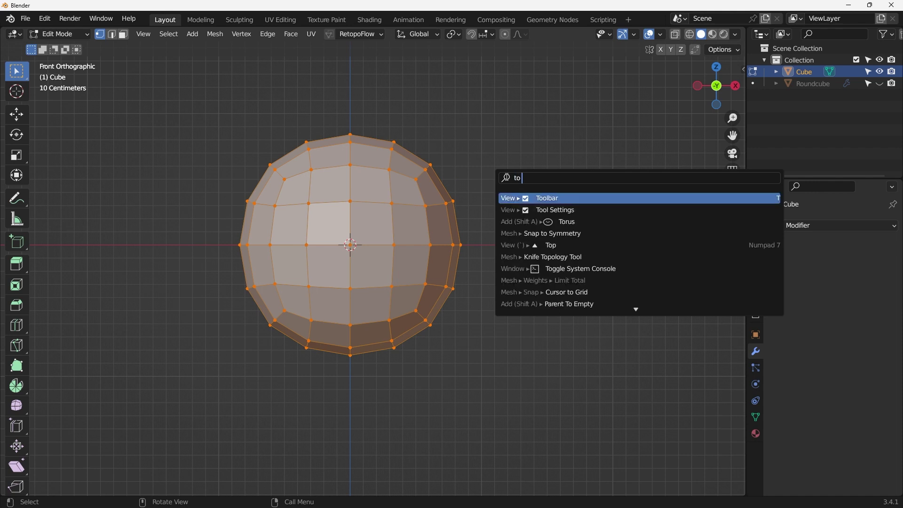
type(" sph")
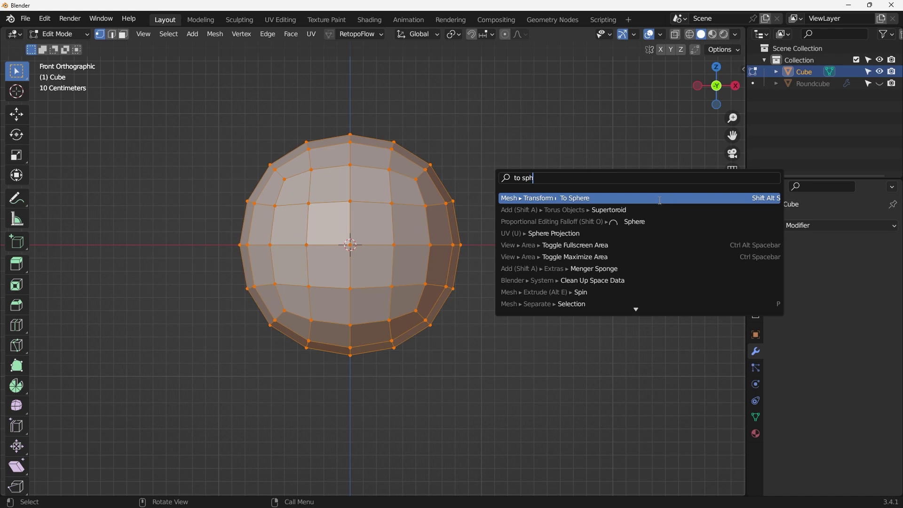
key("Return")
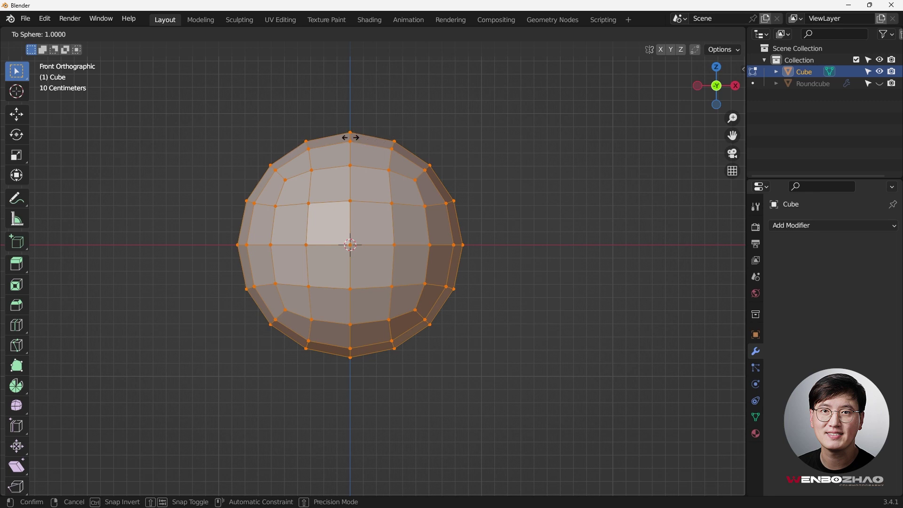
left_click(494, 136)
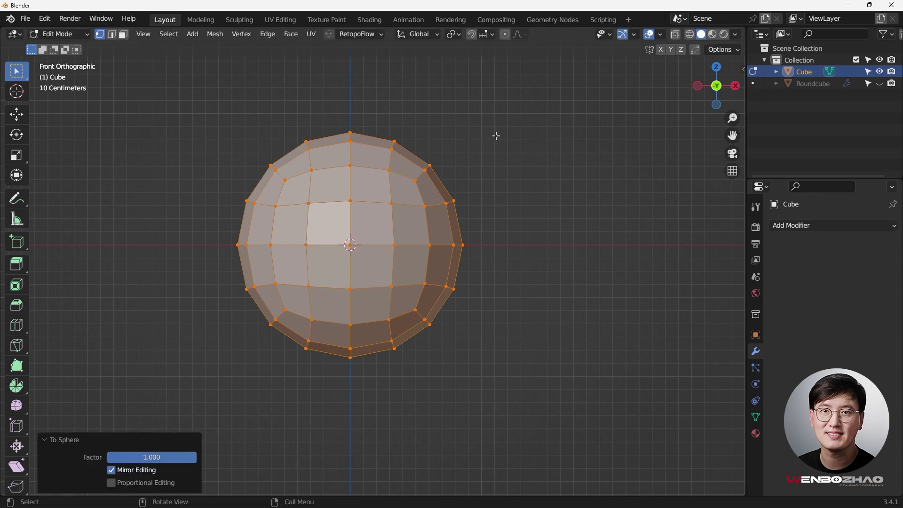
left_click(151, 457)
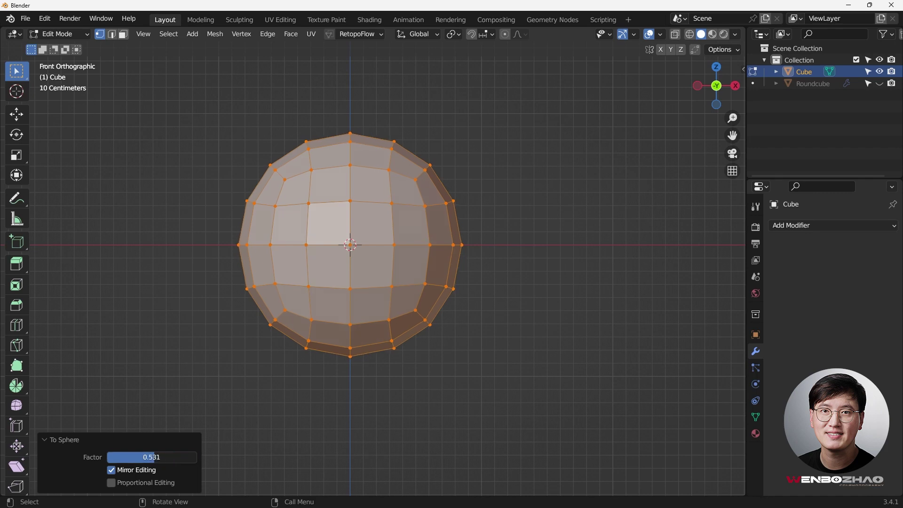
key("Return")
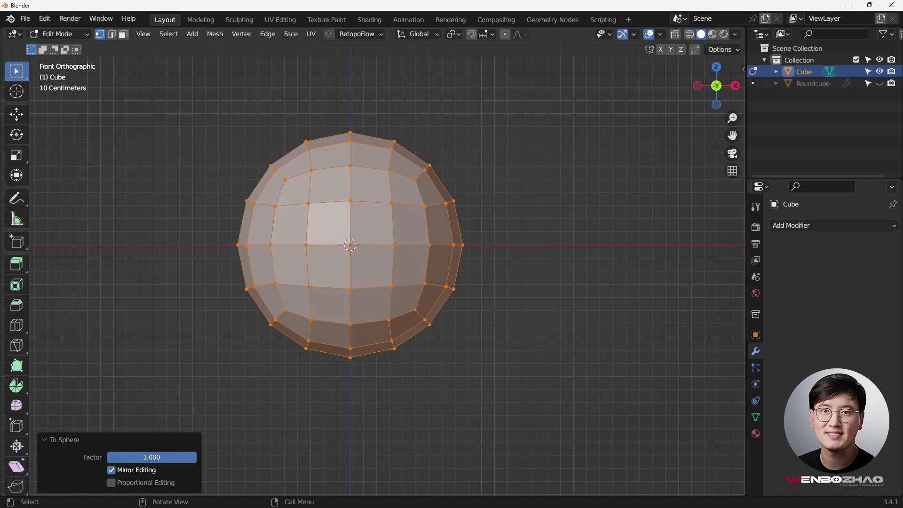
left_click(520, 255)
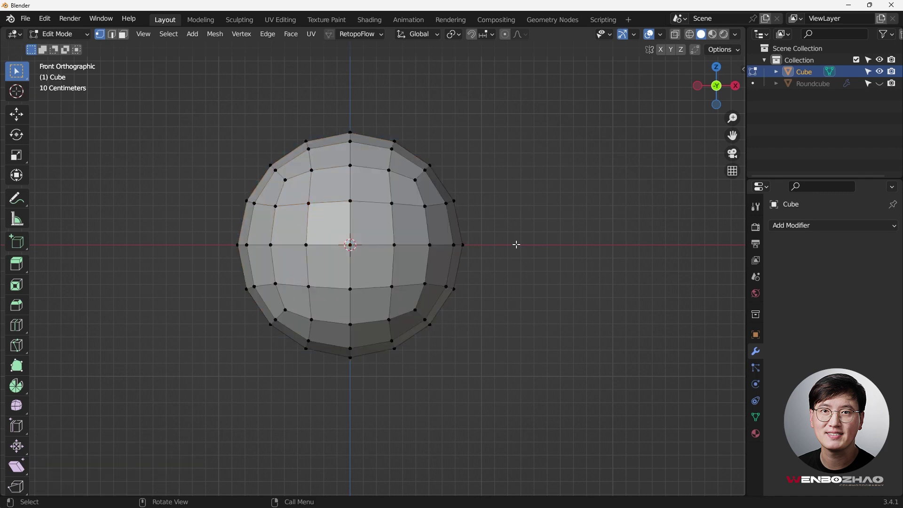
key("Tab")
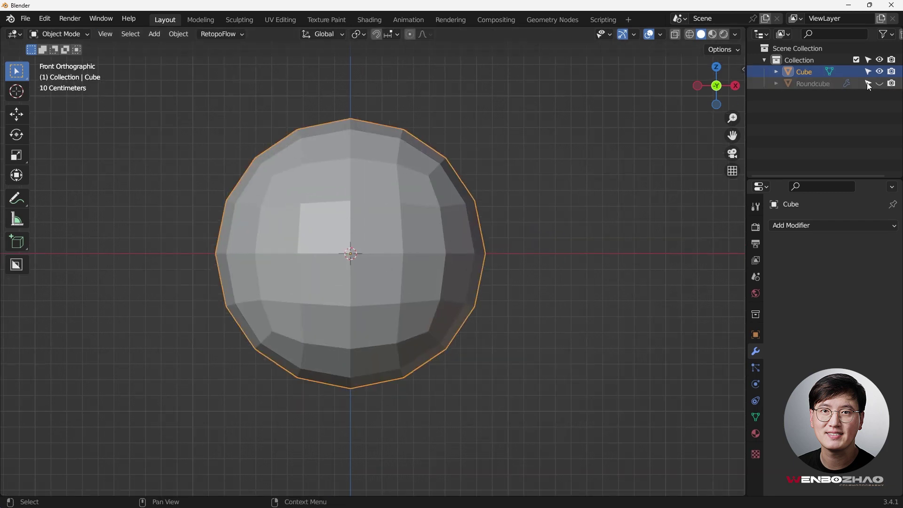
Step: Show the round cube, hide the cube, then select the round cube and centre it in front orthographic view
left_click(878, 83)
left_click(878, 72)
left_click(458, 190)
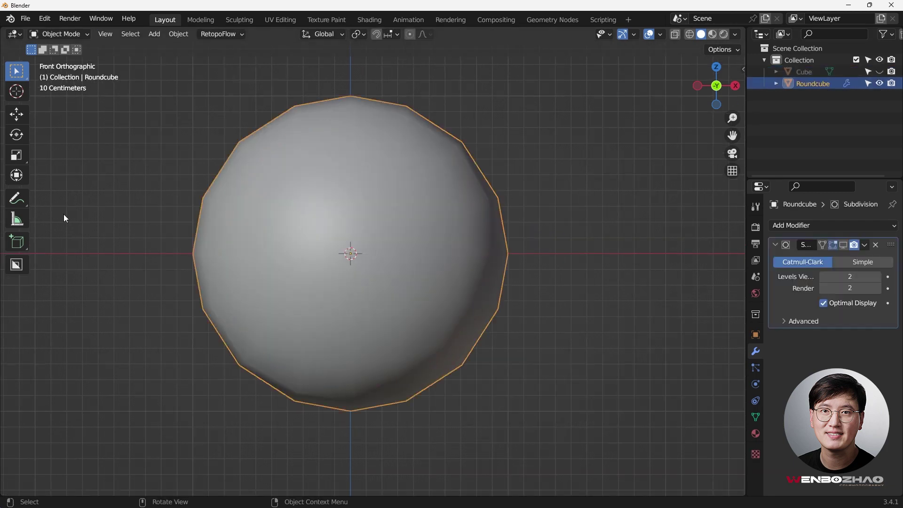
scroll(241, 202, "down", 2)
middle_click_drag(241, 202, 320, 257)
key("KP_1")
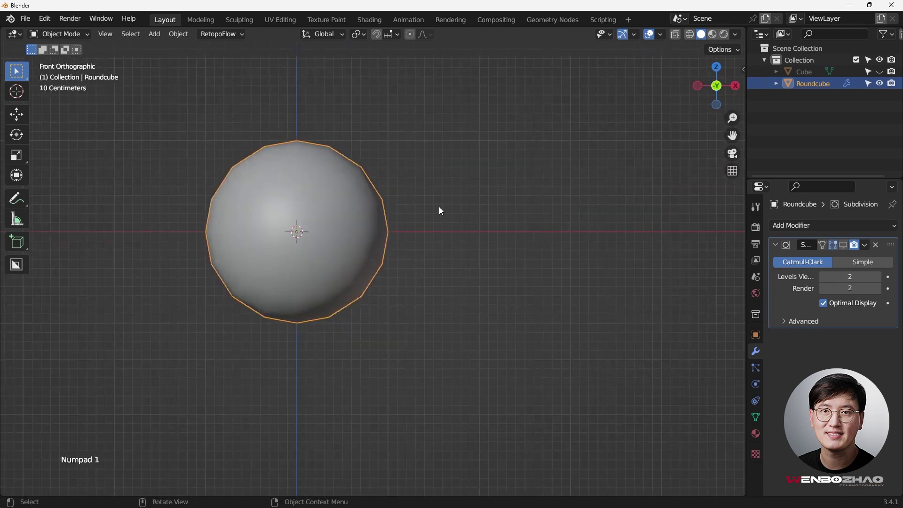
key("KP_Decimal")
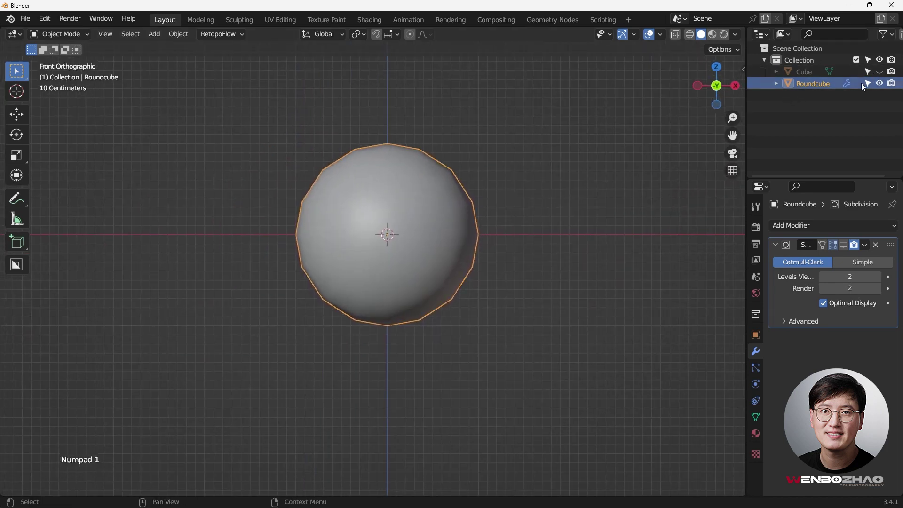
scroll(404, 204, "up", 2)
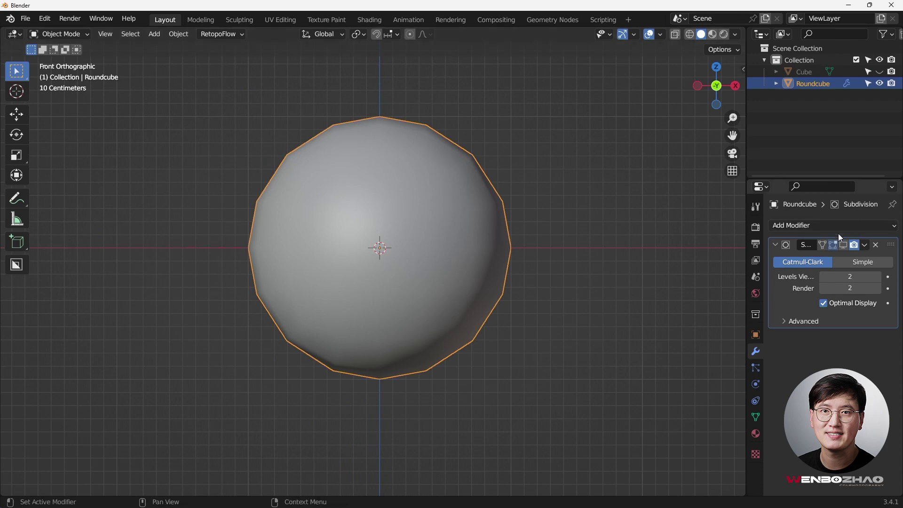
Step: Examine the round cube's +X side patch in Edit Mode by selecting its central vertices, growing the selection, and viewing it from several angles
key("Tab")
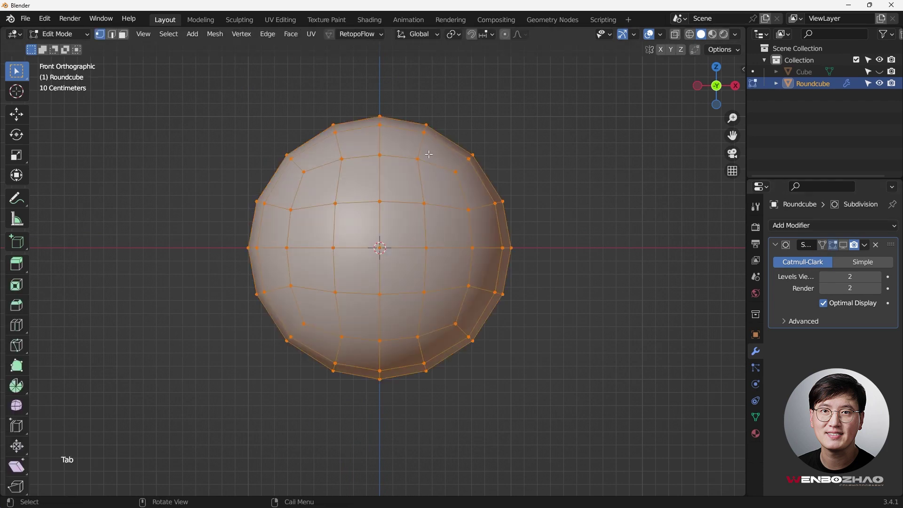
middle_click_drag(429, 155, 445, 175)
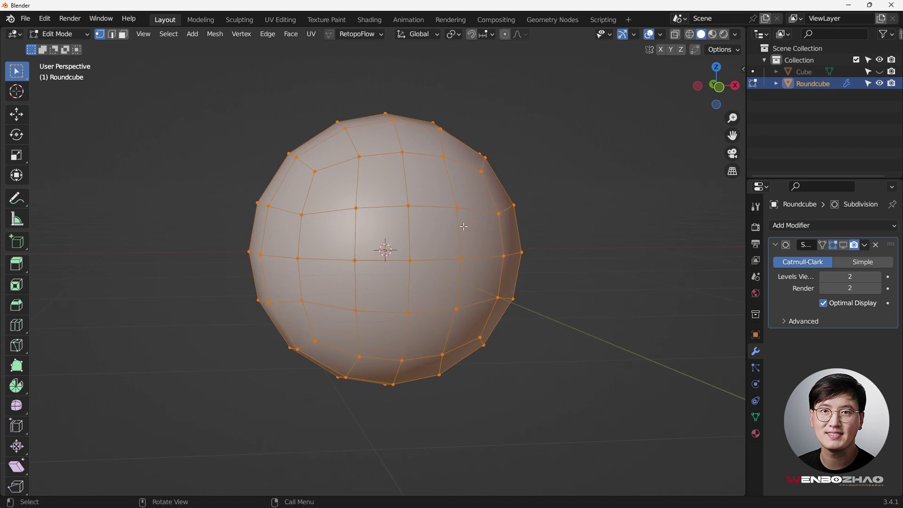
middle_click_drag(543, 216, 343, 197)
left_click_drag(263, 185, 378, 305)
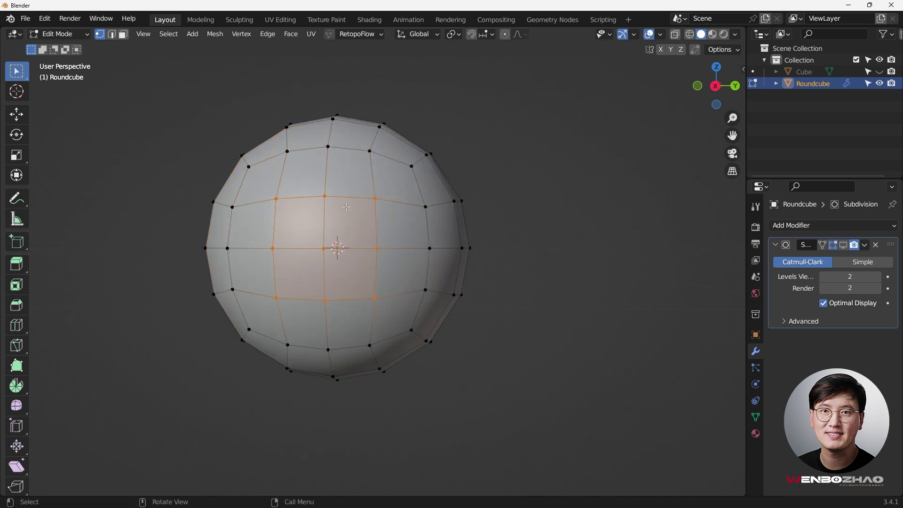
key("ctrl+KP_Add")
middle_click_drag(315, 164, 385, 256)
middle_click_drag(394, 297, 410, 284)
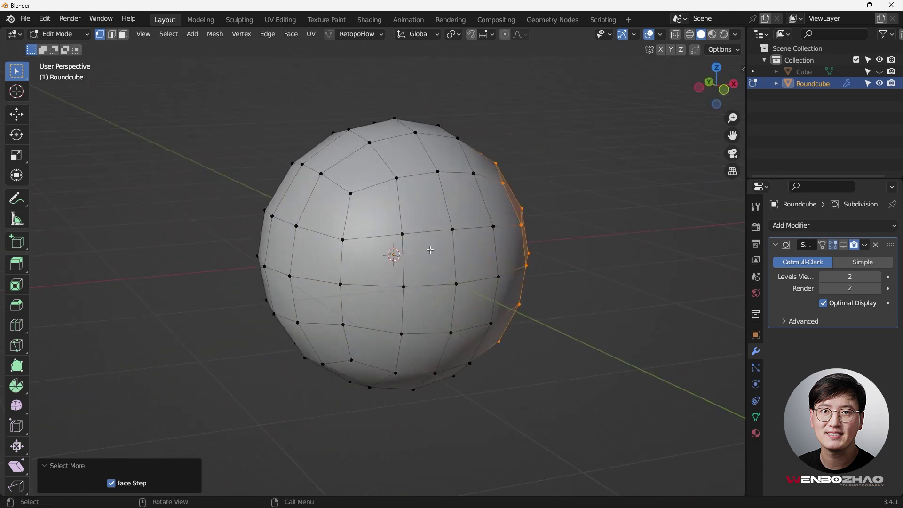
middle_click_drag(350, 225, 355, 141)
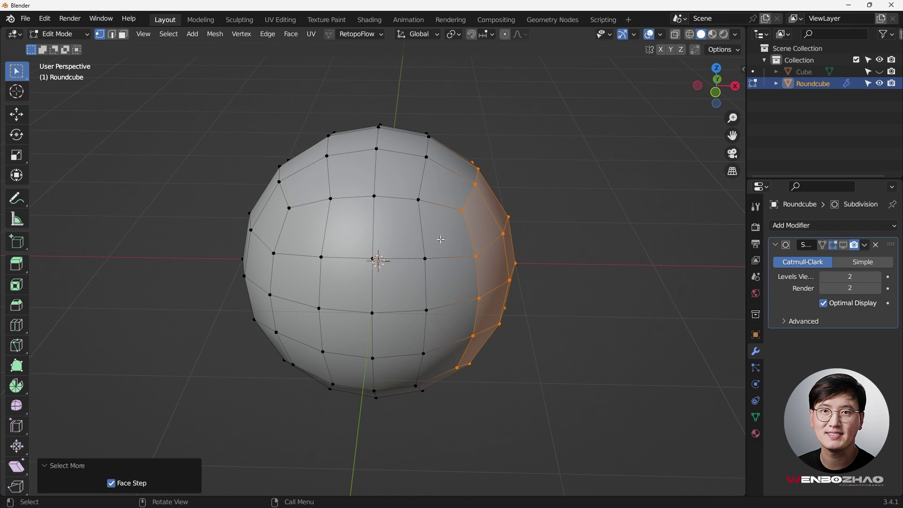
middle_click_drag(432, 227, 456, 270)
key("KP_1")
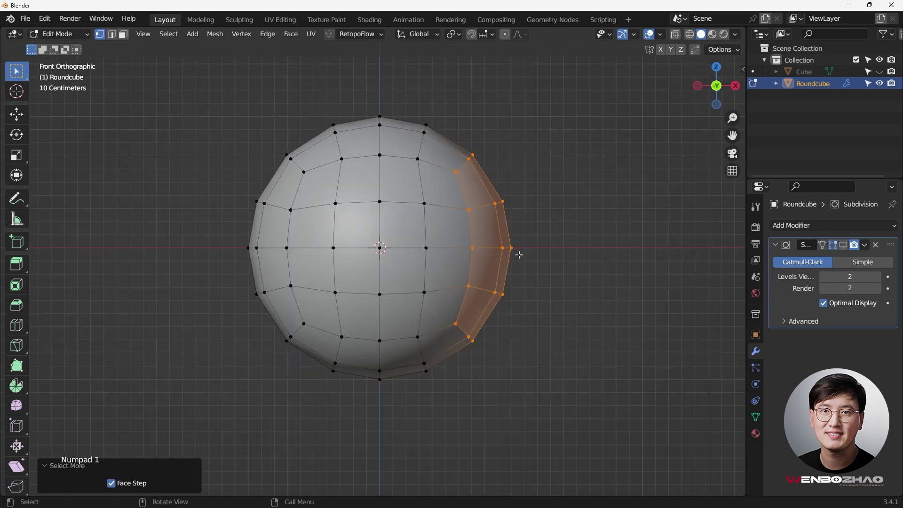
left_click(547, 248)
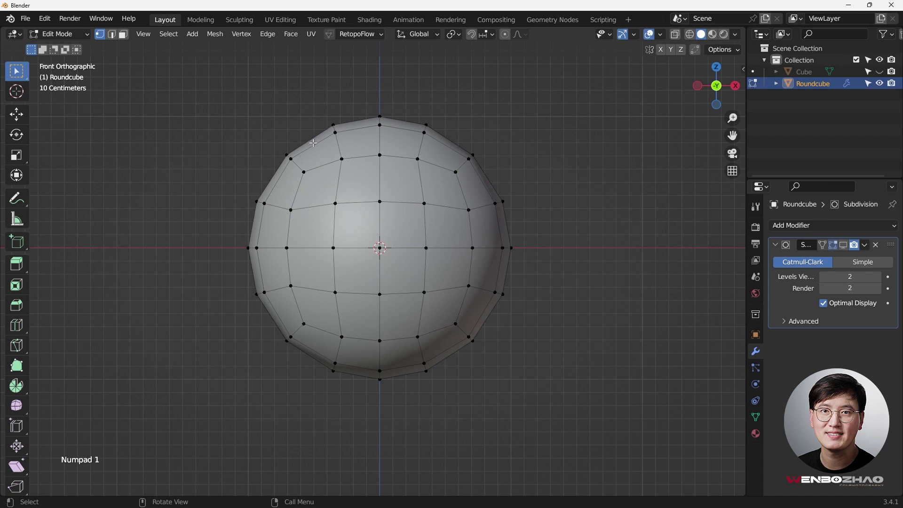
Step: Delete all round cube vertices except the four-by-four-face patch around its top centre vertex, using a twice-grown and inverted selection
key("KP_3")
key("KP_7")
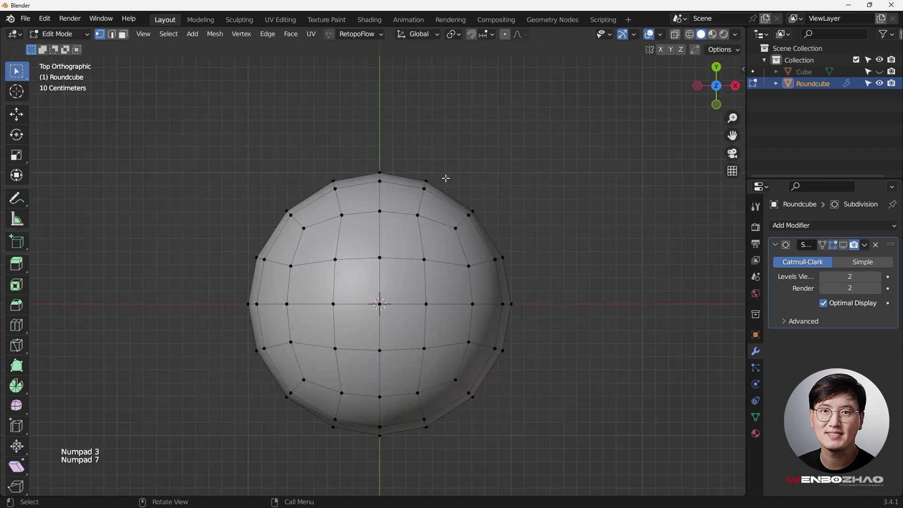
scroll(406, 265, "up", 2)
middle_click_drag(406, 264, 424, 176, "shift")
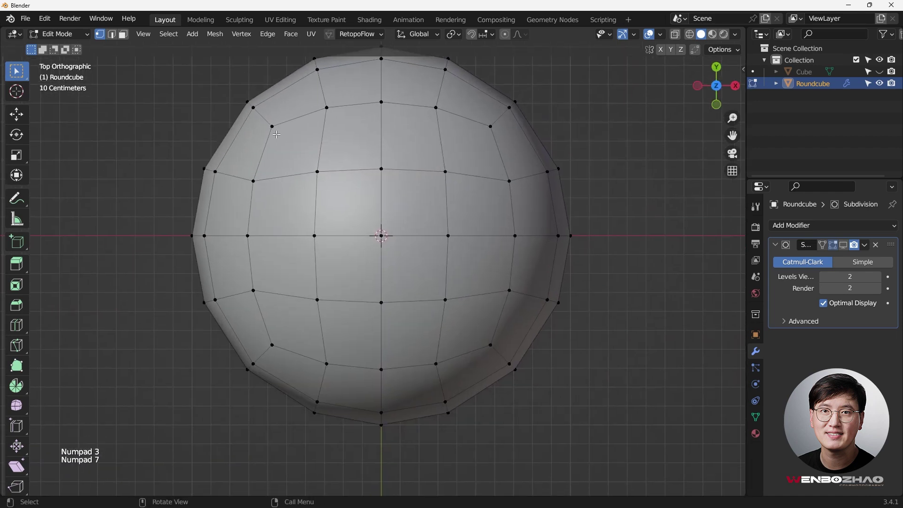
left_click_drag(275, 136, 470, 316)
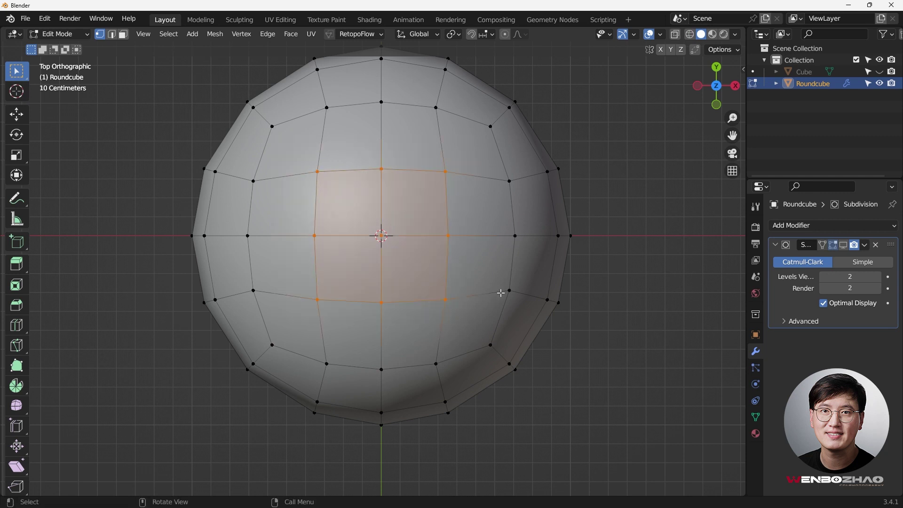
left_click_drag(372, 224, 402, 251)
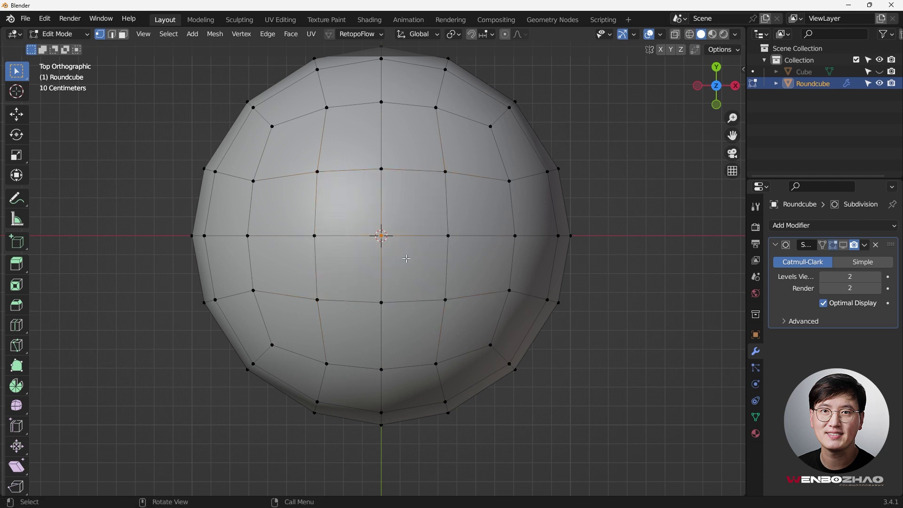
key("ctrl")
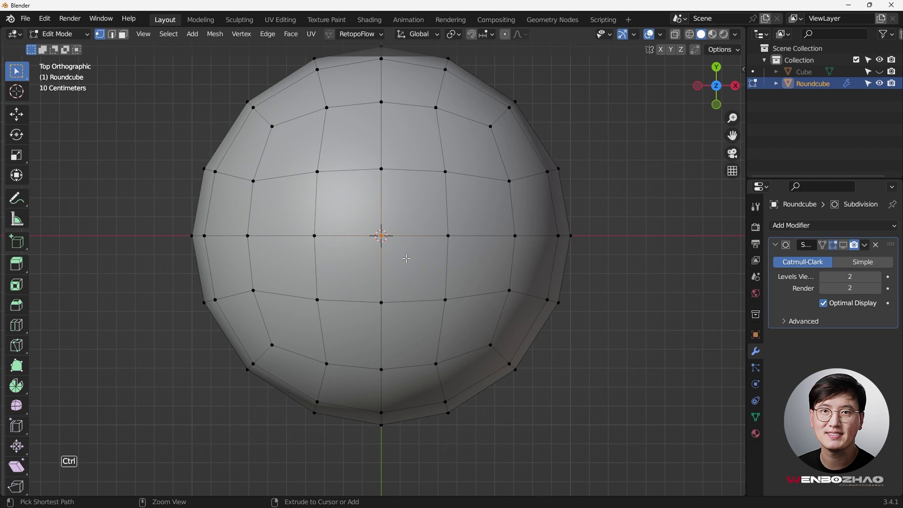
key("ctrl+KP_Add")
key("ctrl+KP_Add")
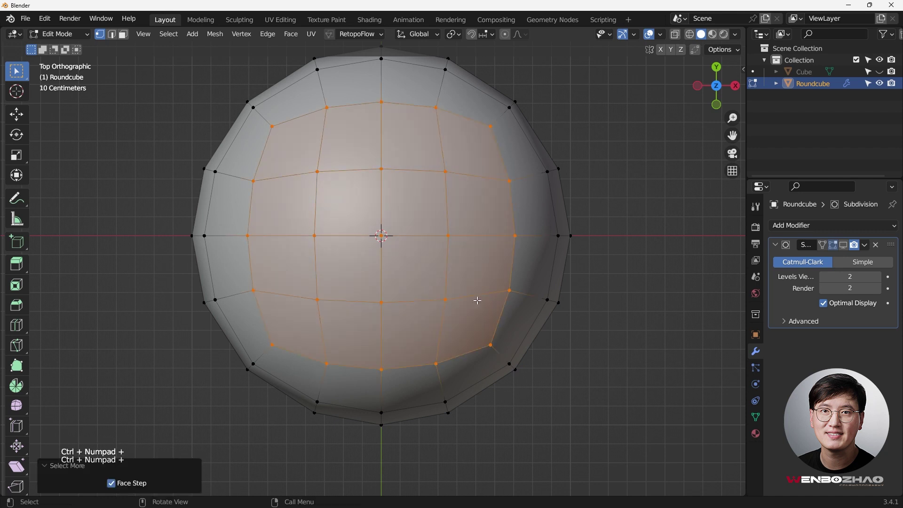
middle_click_drag(406, 258, 516, 241)
key("ctrl")
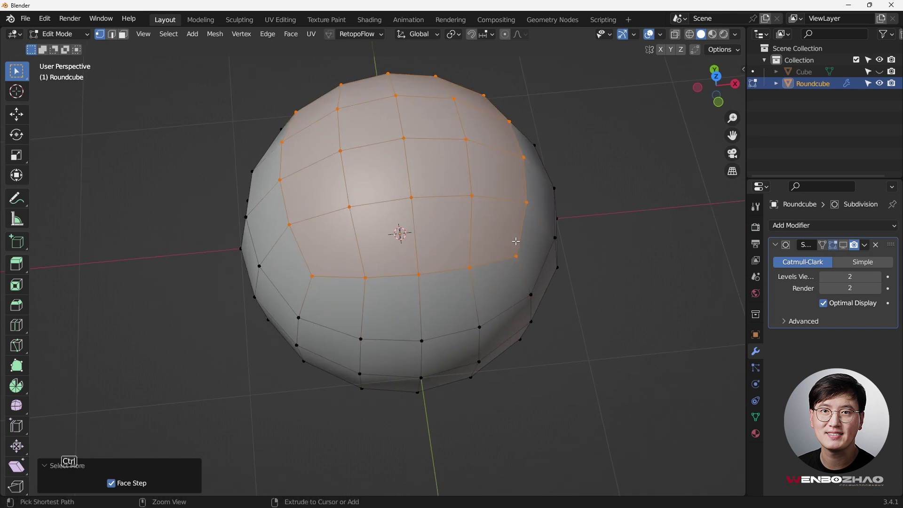
key("ctrl+i")
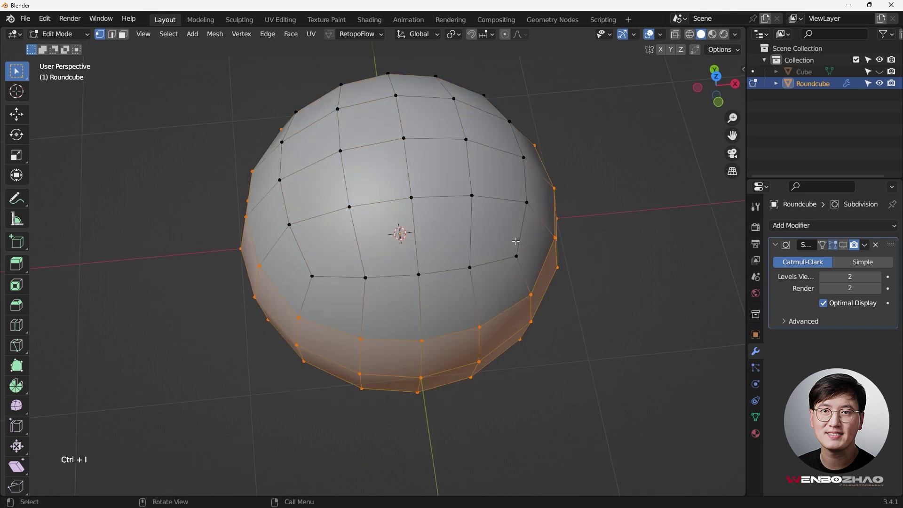
key("x")
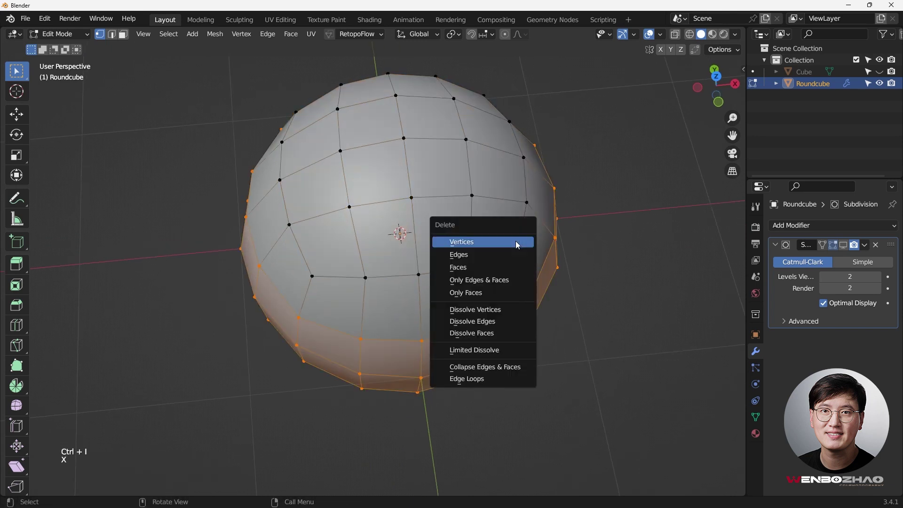
left_click(517, 245)
Step: Inspect the remaining patch from the front and above, and turn on the Subdivision modifier's viewport display
key("KP_1")
middle_click_drag(464, 187, 477, 242)
key("KP_1")
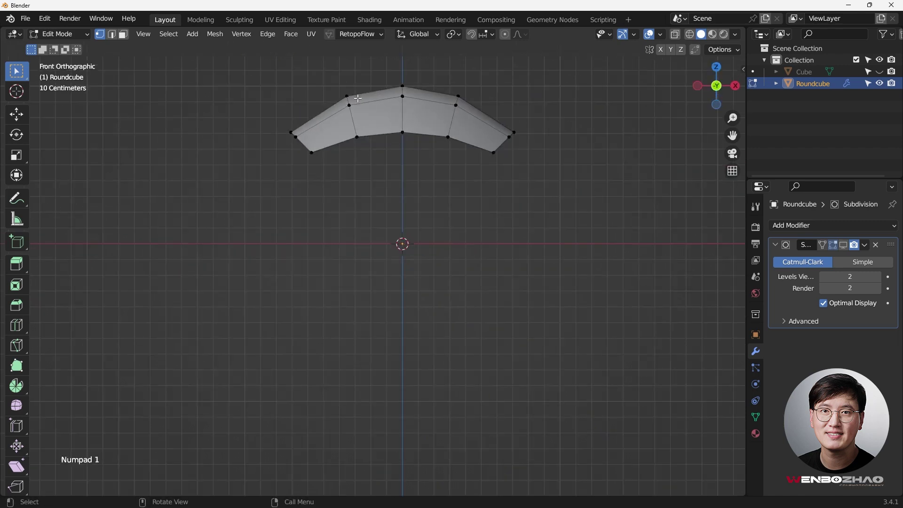
middle_click_drag(411, 151, 406, 193, "shift")
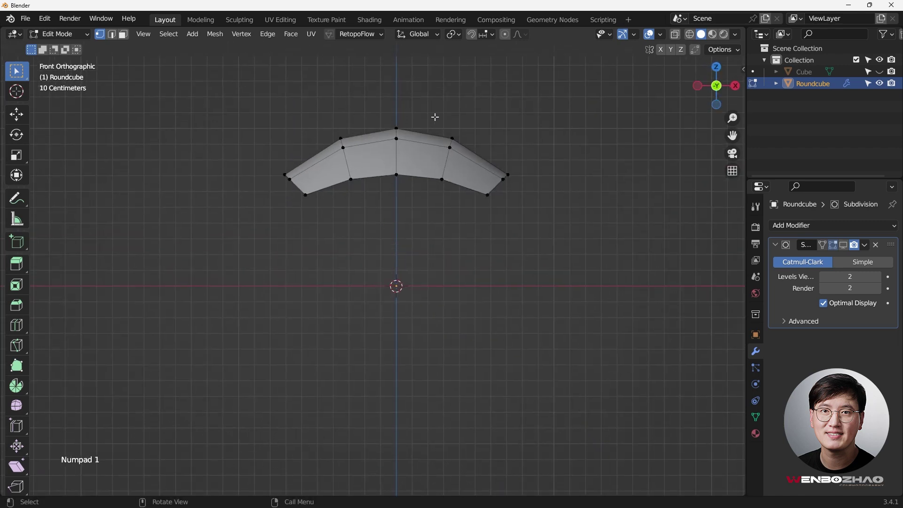
middle_click_drag(435, 117, 449, 183)
key("KP_7")
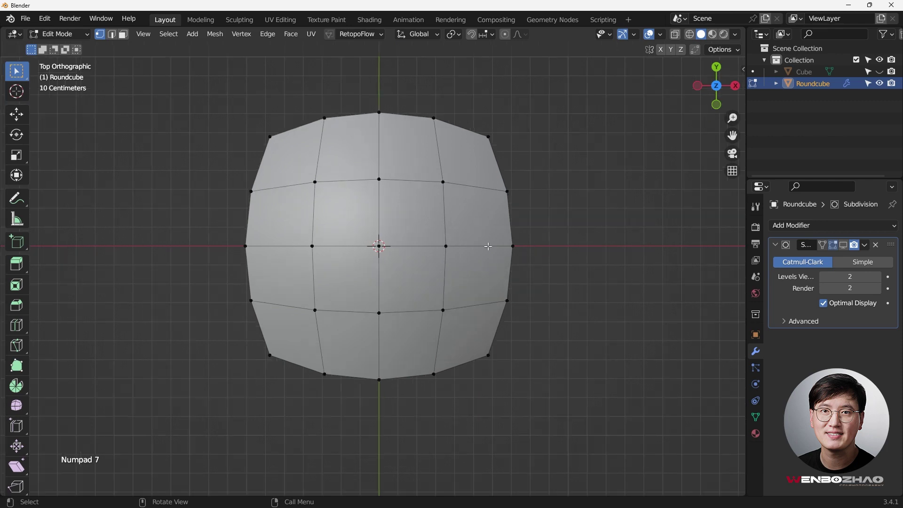
middle_click_drag(478, 264, 376, 232)
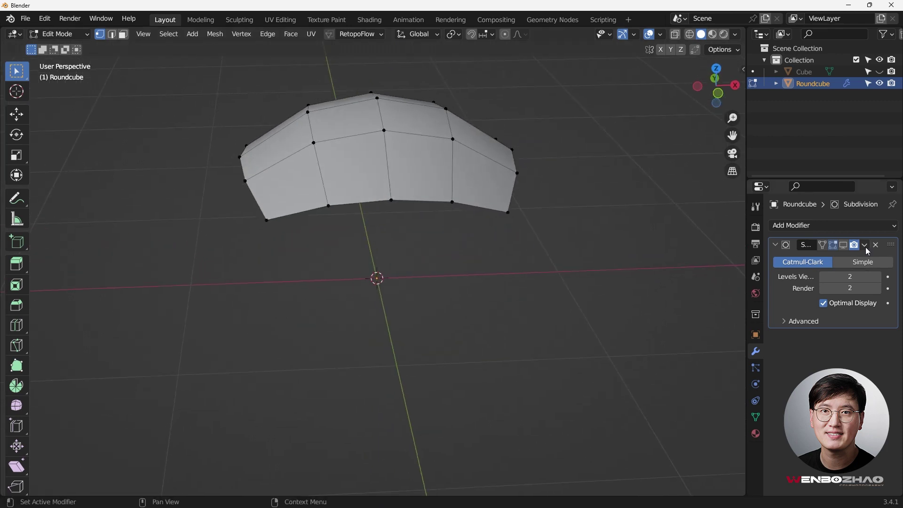
left_click(844, 245)
key("KP_7")
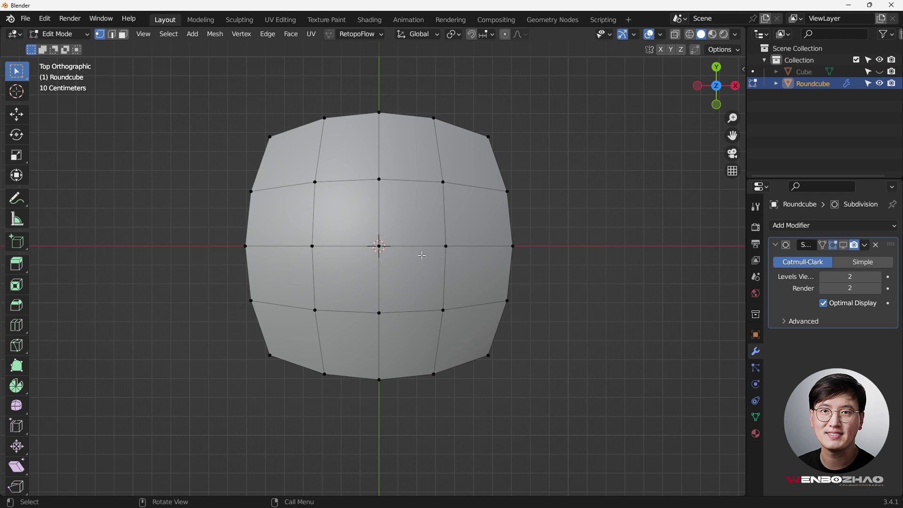
Step: Return to Object Mode and add a 12-vertex mesh circle centred over the round cube patch
key("Tab")
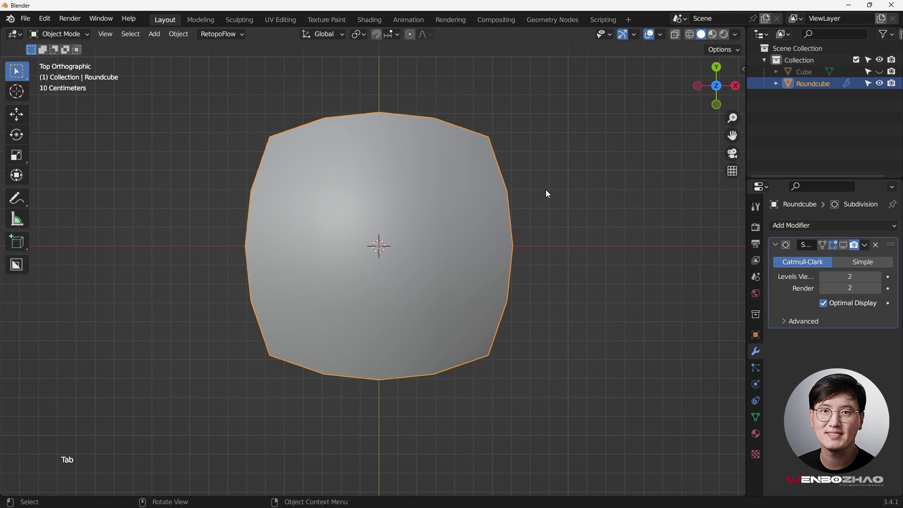
key("shift+a")
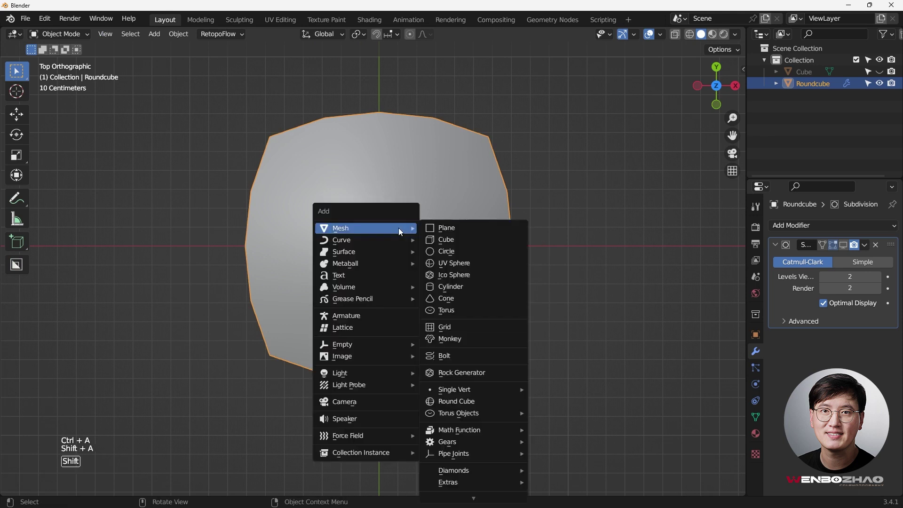
left_click(452, 251)
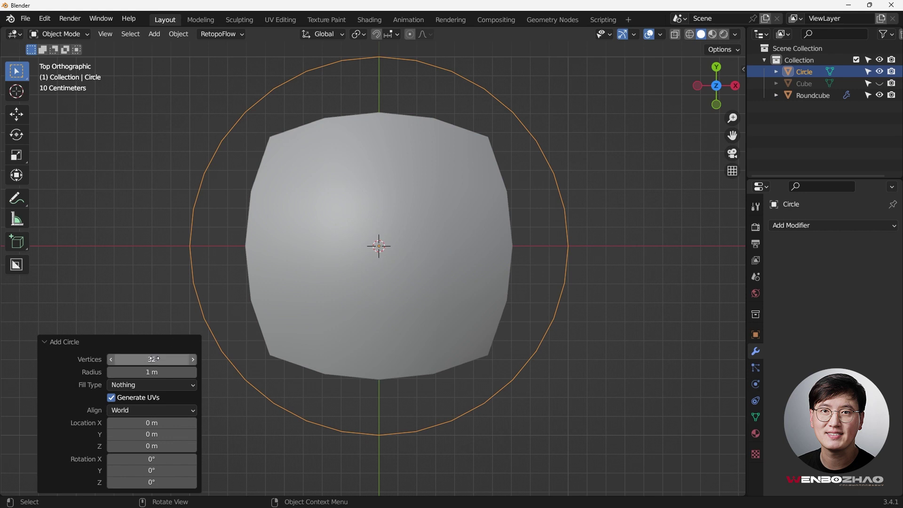
left_click(171, 359)
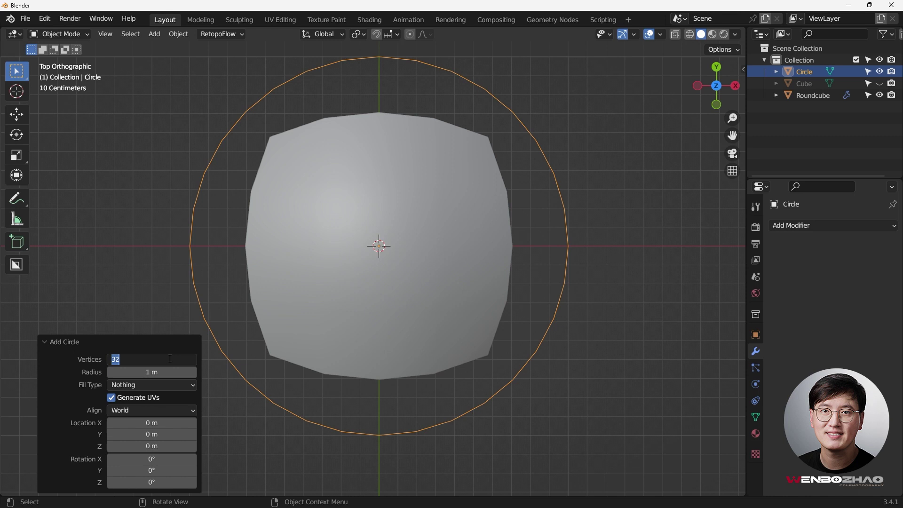
type("12")
key("Return")
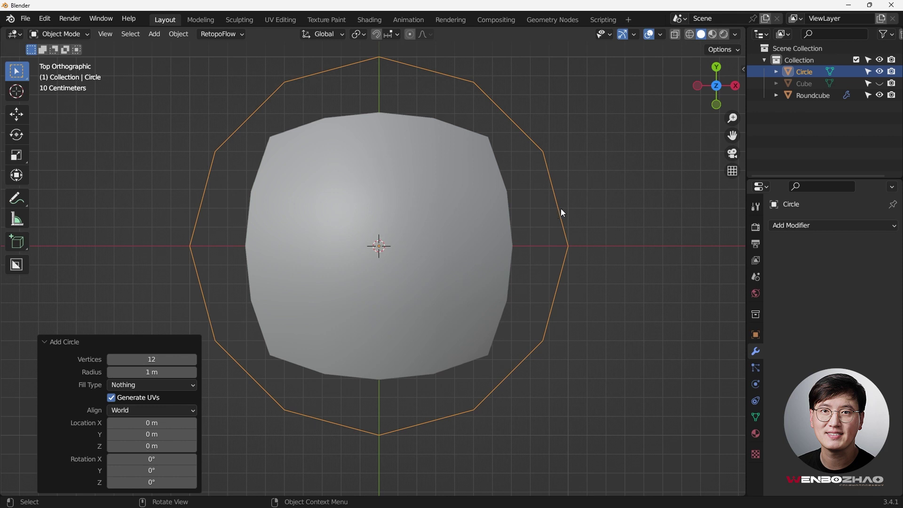
Step: Scale the circle by about 0.69 and raise it about 1.09 m along Z to sit above the patch
key("s")
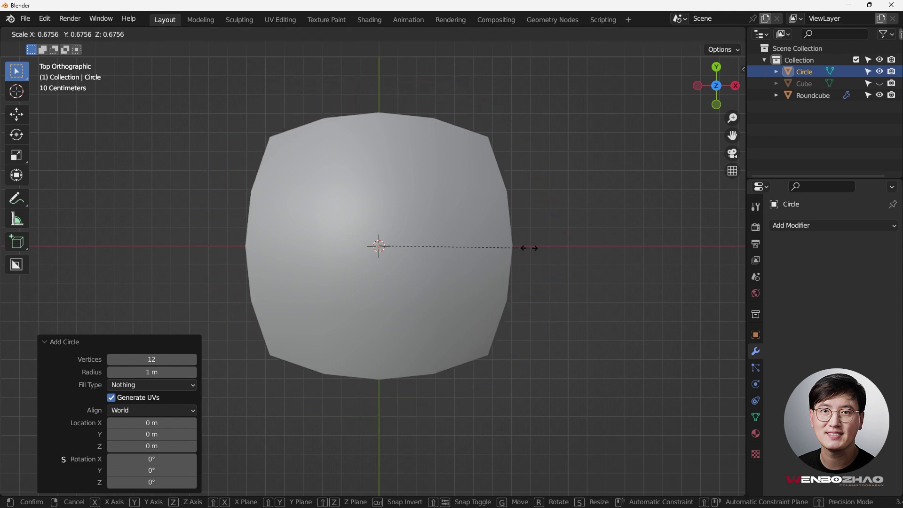
left_click(531, 245)
key("KP_1")
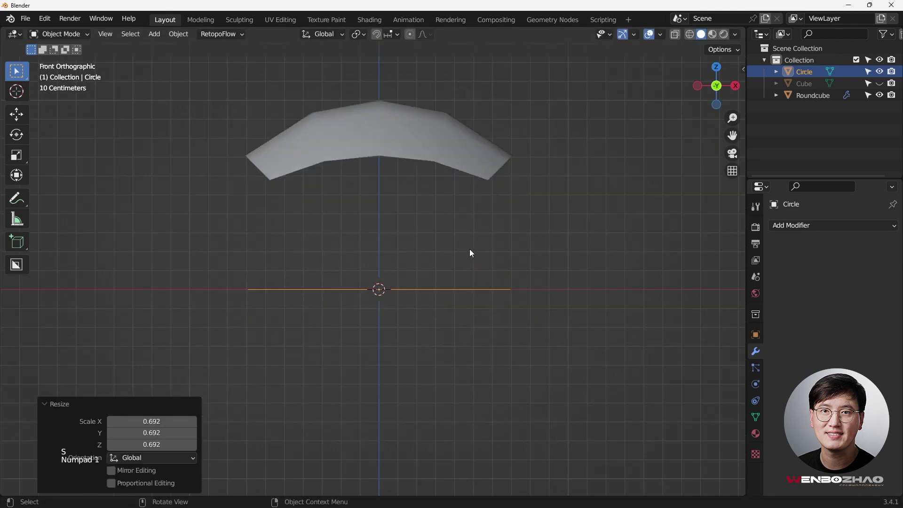
scroll(408, 273, "down", 2)
key("g")
key("z")
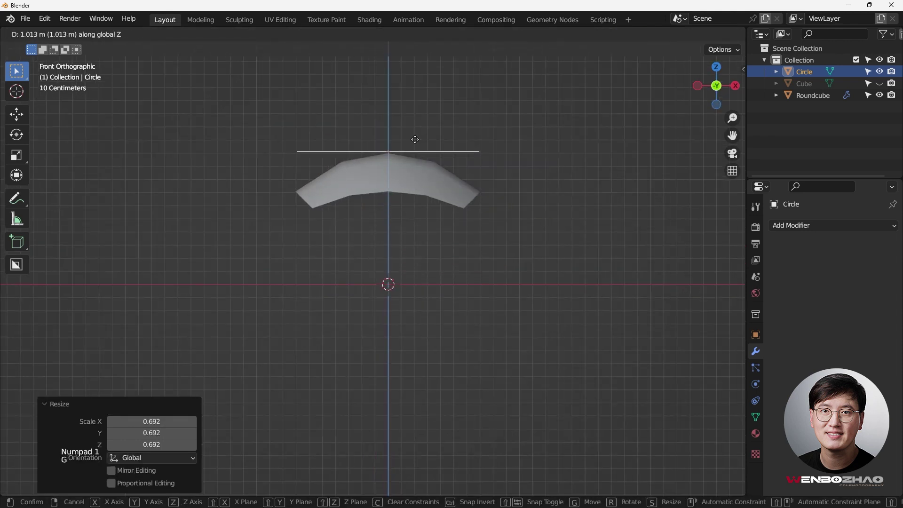
left_click(415, 129)
middle_click_drag(415, 130, 453, 211)
Step: In top orthographic view, scale the circle by about 0.9 so it fits inside the patch's outline
key("KP_7")
scroll(451, 241, "up", 2)
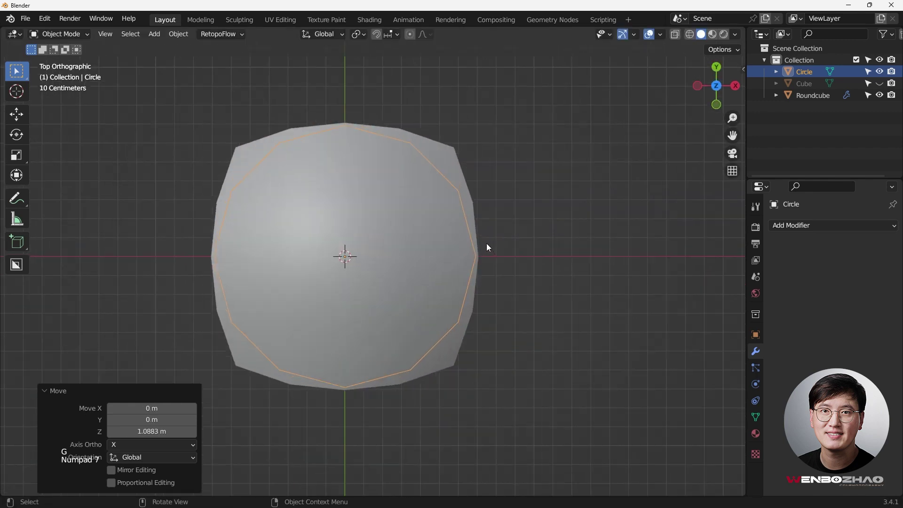
key("s")
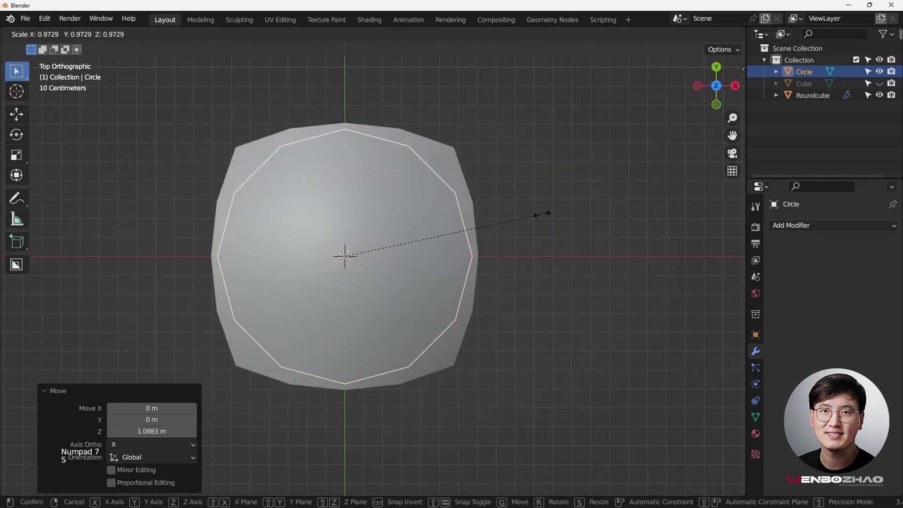
left_click(528, 219)
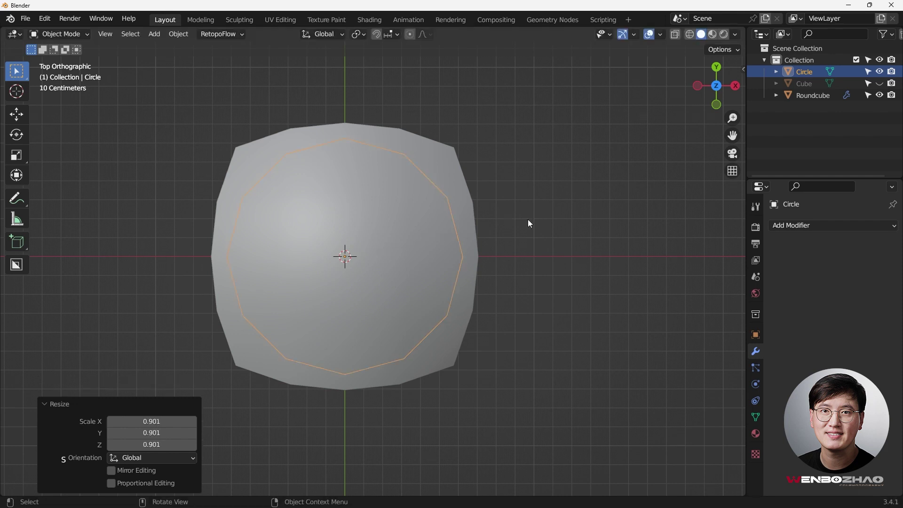
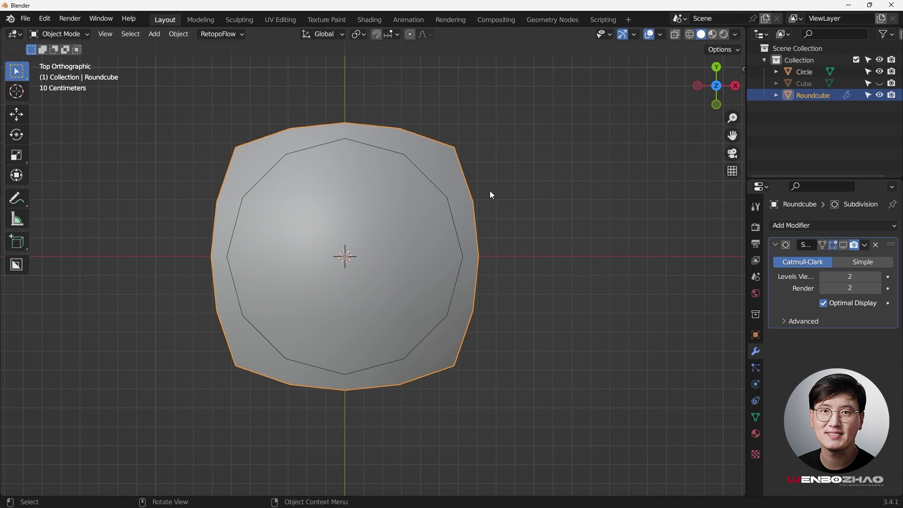
Step: With the round cube in Edit Mode and the circle also selected, Knife Project the circle onto the patch from the top view
key("Tab")
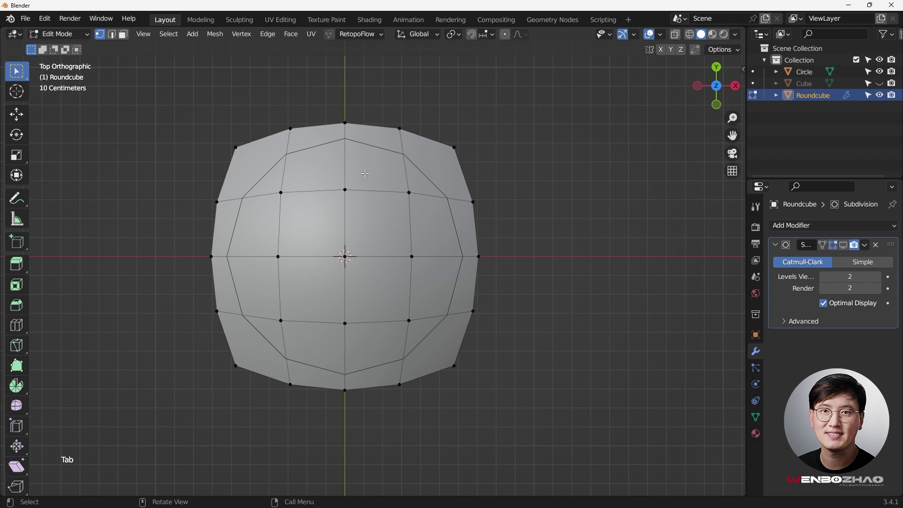
scroll(365, 174, "up", 2)
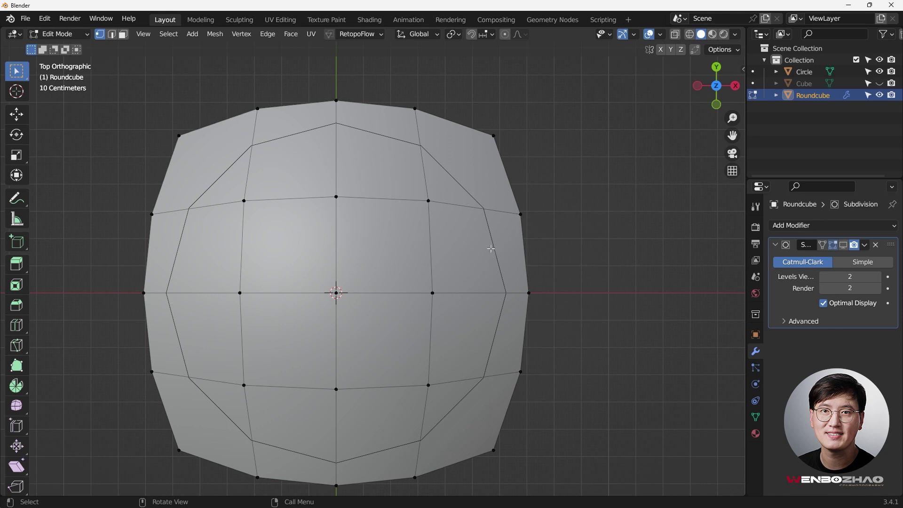
key("Tab")
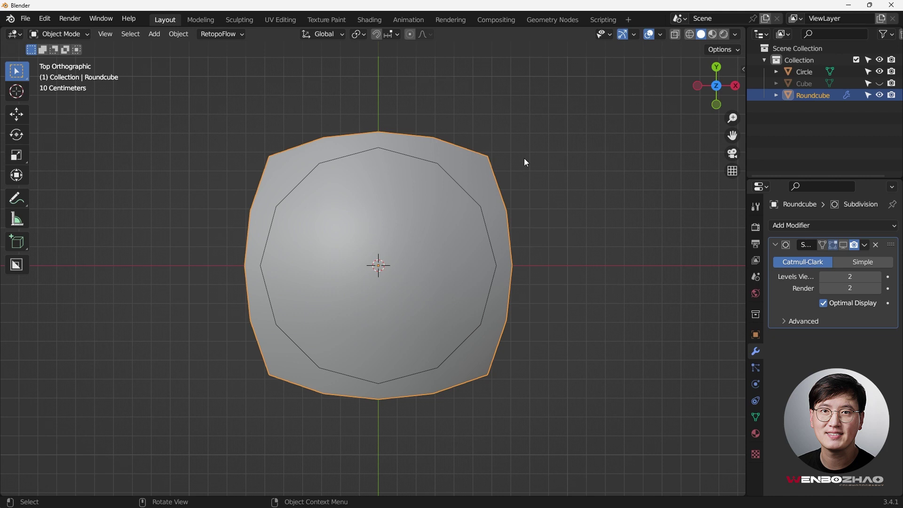
key("Tab")
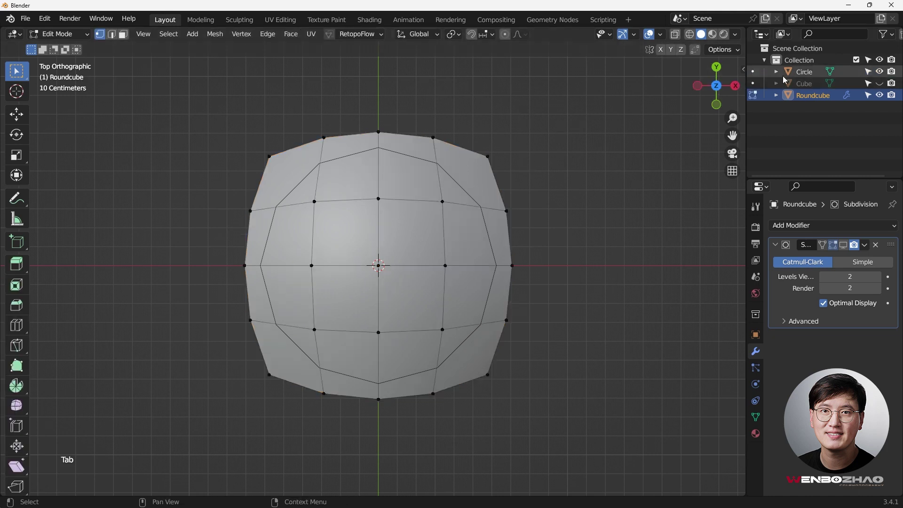
key("shift")
left_click(802, 73, "shift")
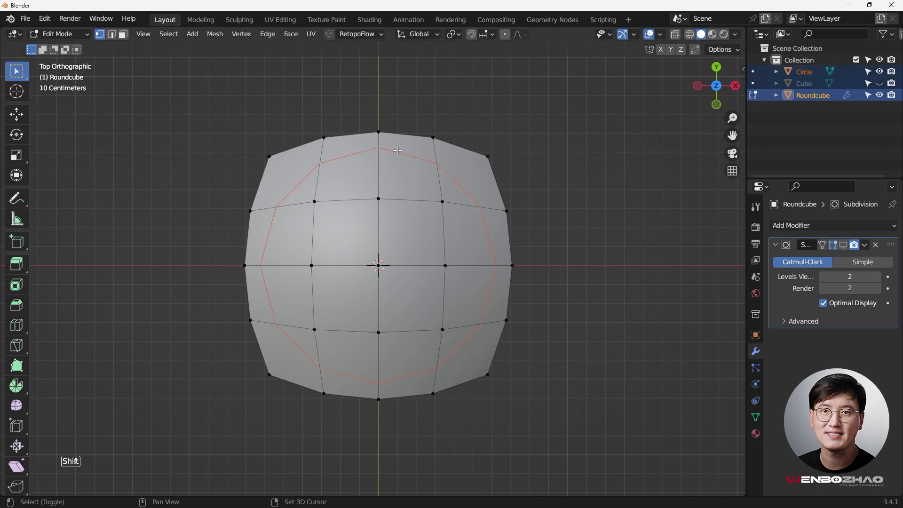
left_click(220, 36)
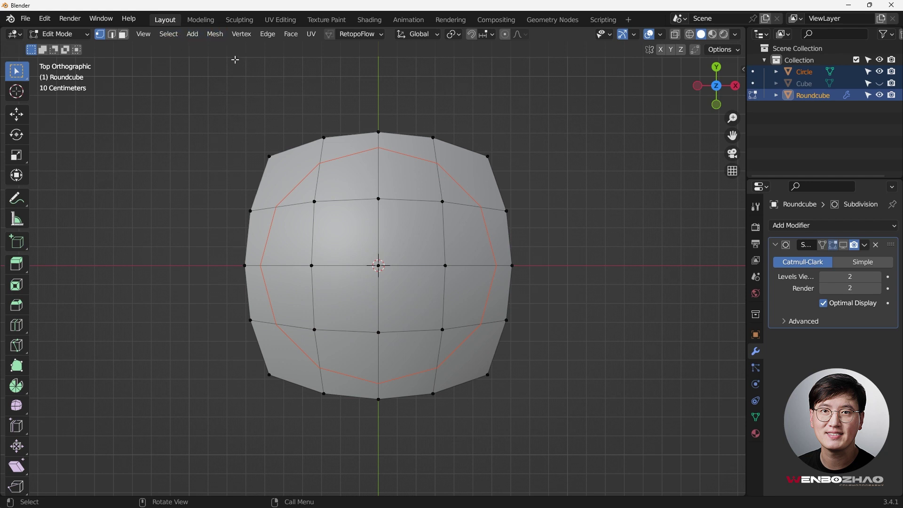
left_click(211, 34)
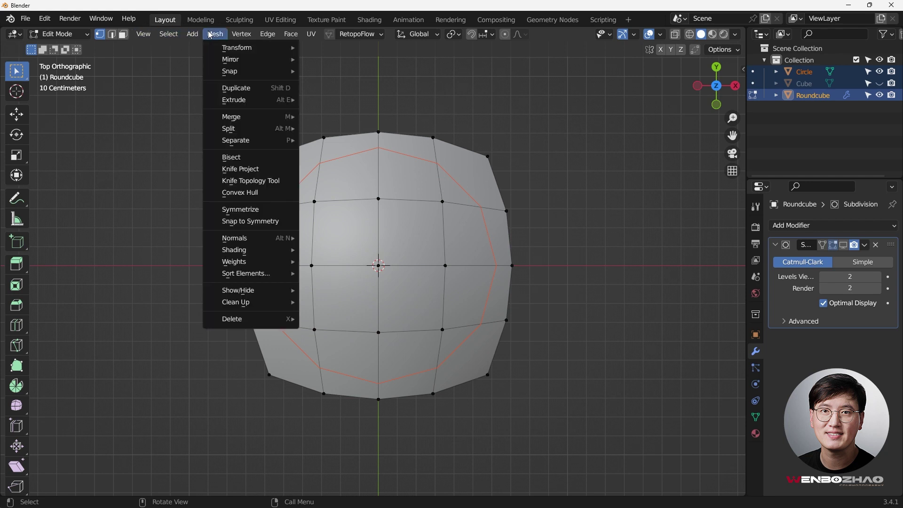
left_click(250, 169)
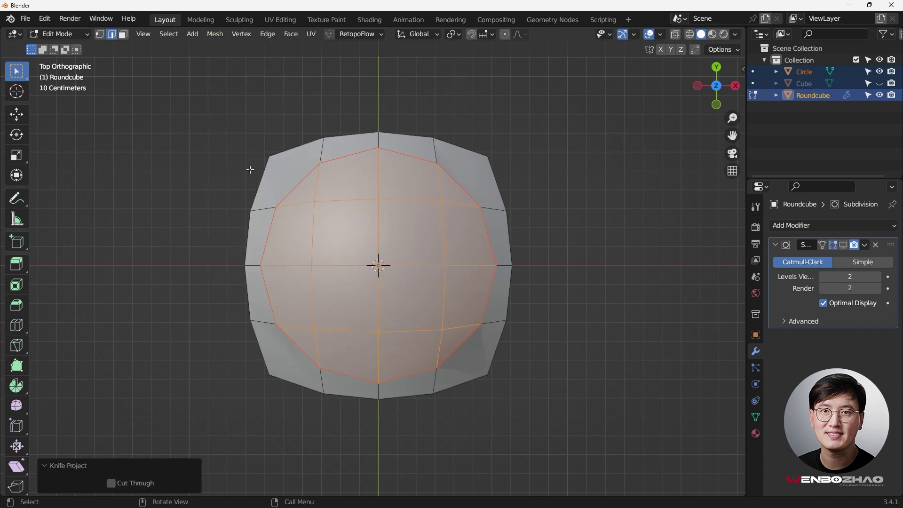
Step: Leave Edit Mode, hide the circle object, then reselect the round cube patch and edit its mesh again
middle_click_drag(480, 281, 417, 165)
middle_click_drag(485, 146, 332, 179)
middle_click_drag(469, 183, 506, 123)
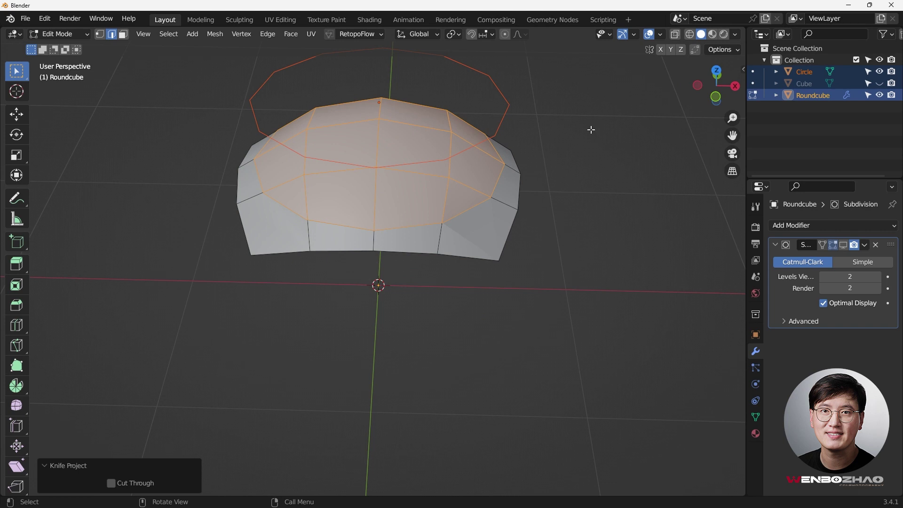
key("Tab")
left_click(499, 120)
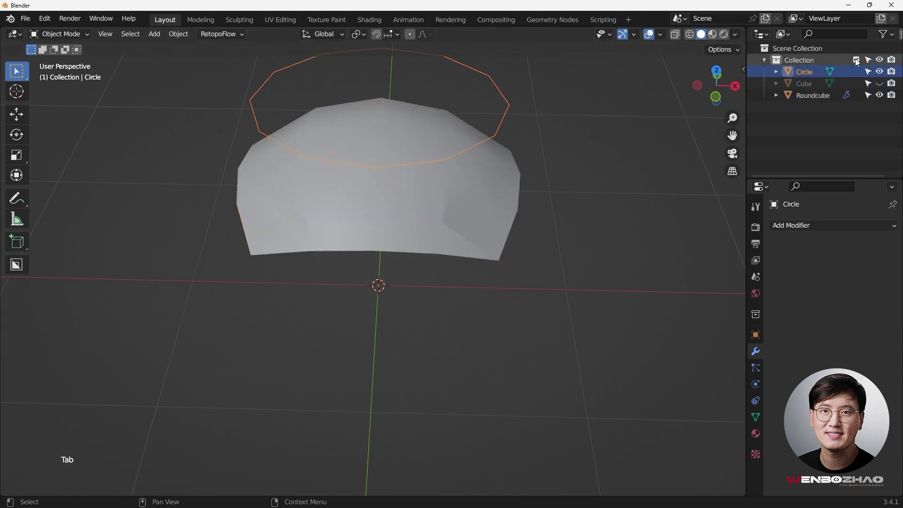
left_click(879, 72)
left_click(413, 164)
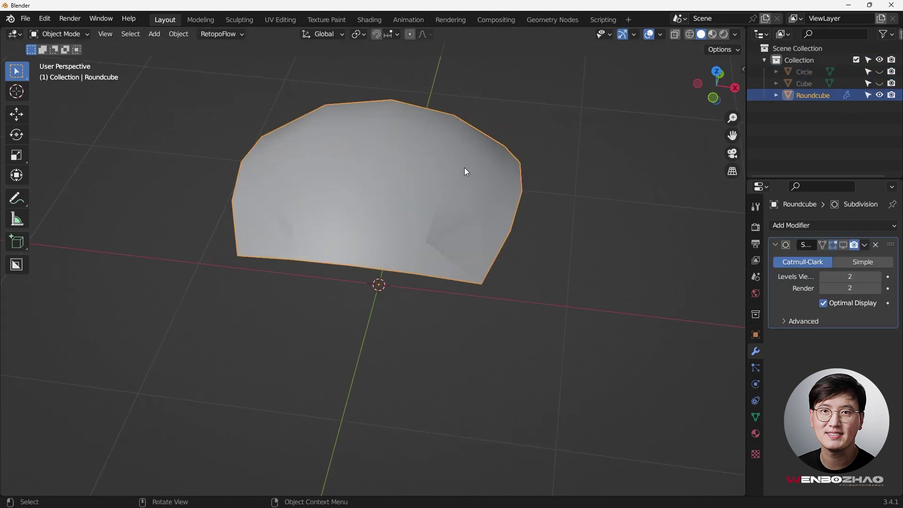
middle_click_drag(464, 167, 504, 199)
key("Tab")
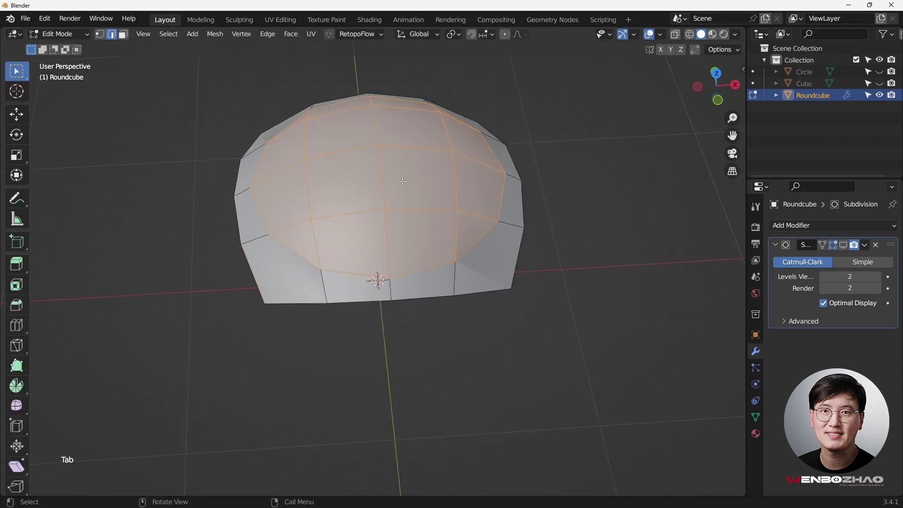
Step: Inspect the projected circle cut from several angles, finishing in top orthographic view with vertex selection mode active
middle_click_drag(450, 187, 372, 188)
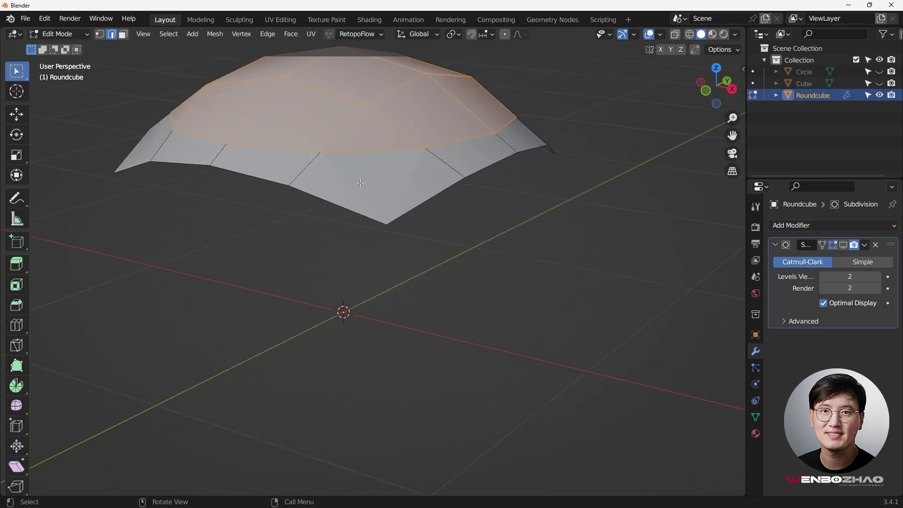
middle_click_drag(411, 181, 422, 244)
scroll(404, 277, "up", 3)
scroll(371, 271, "up", 2)
scroll(372, 271, "down", 5)
key("KP_7")
scroll(452, 246, "down", 3)
key("1")
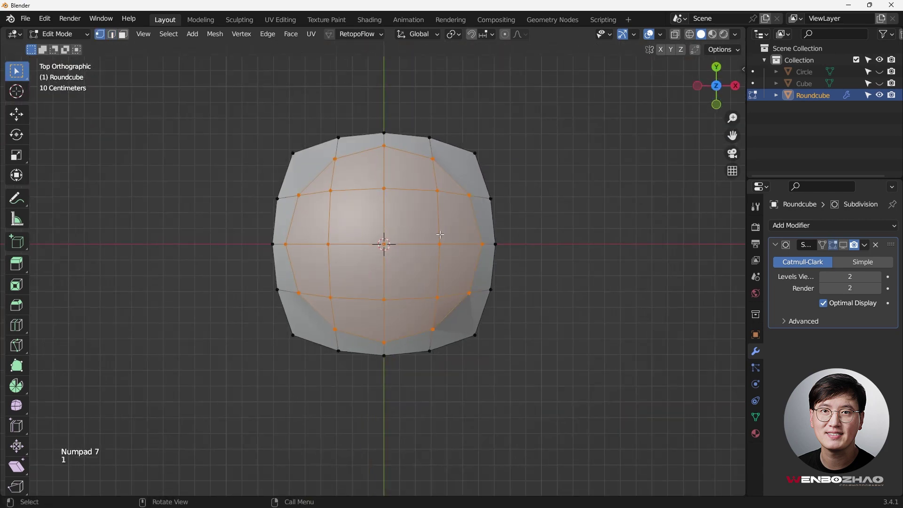
Step: Examine the closely spaced vertices where the circle cut meets the grid edge right of the top centre, selecting the one on that edge
scroll(437, 136, "up", 12)
scroll(437, 136, "down", 5)
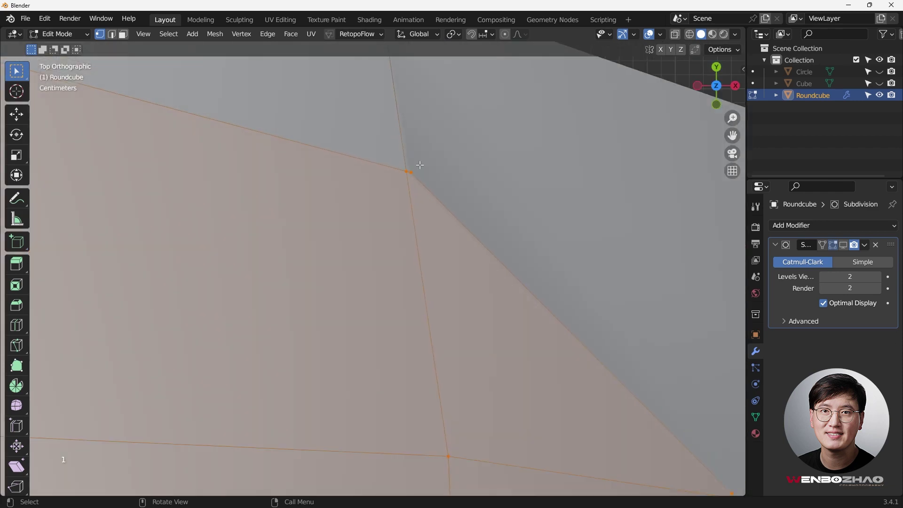
scroll(403, 199, "up", 6)
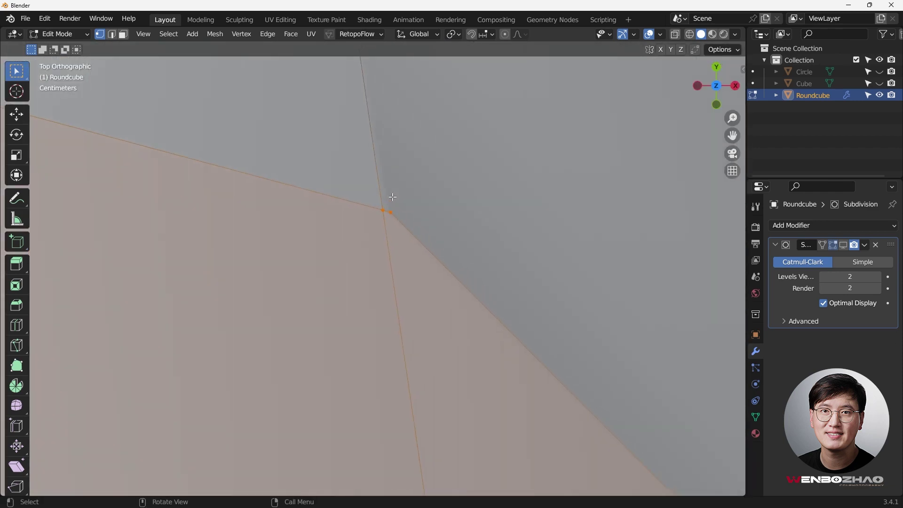
scroll(394, 194, "down", 4)
scroll(391, 199, "up", 6)
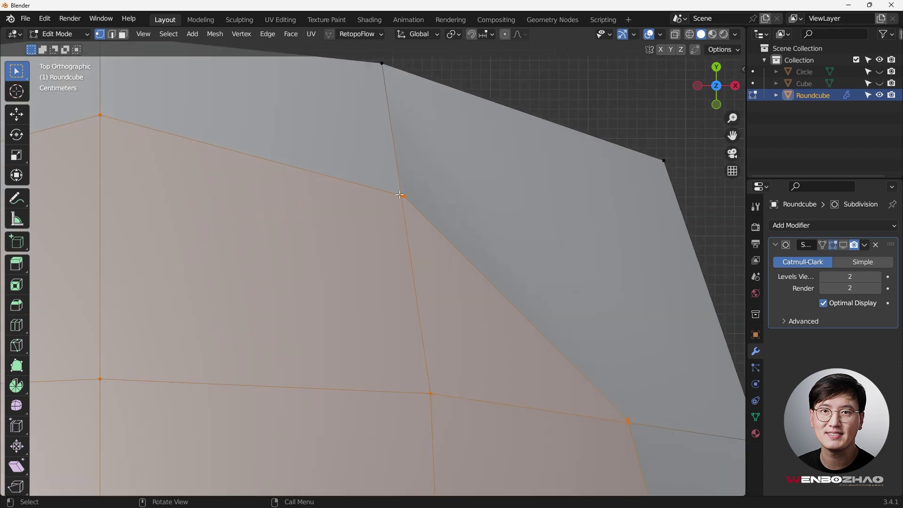
scroll(369, 191, "up", 4)
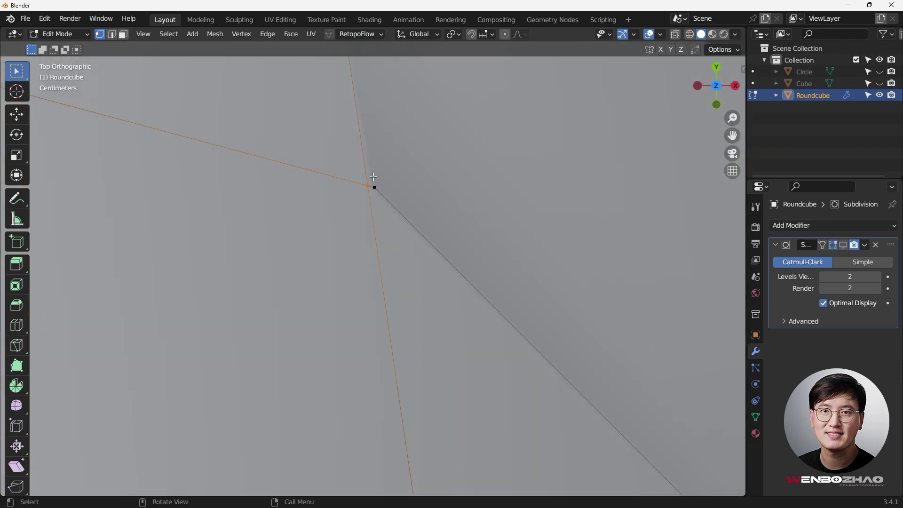
scroll(342, 179, "down", 4)
scroll(376, 172, "up", 3)
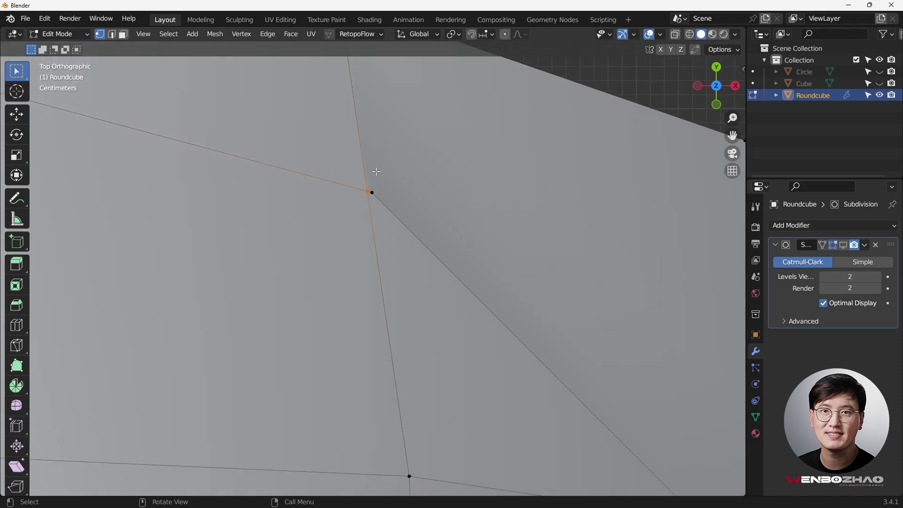
scroll(376, 171, "down", 3)
scroll(374, 181, "up", 4)
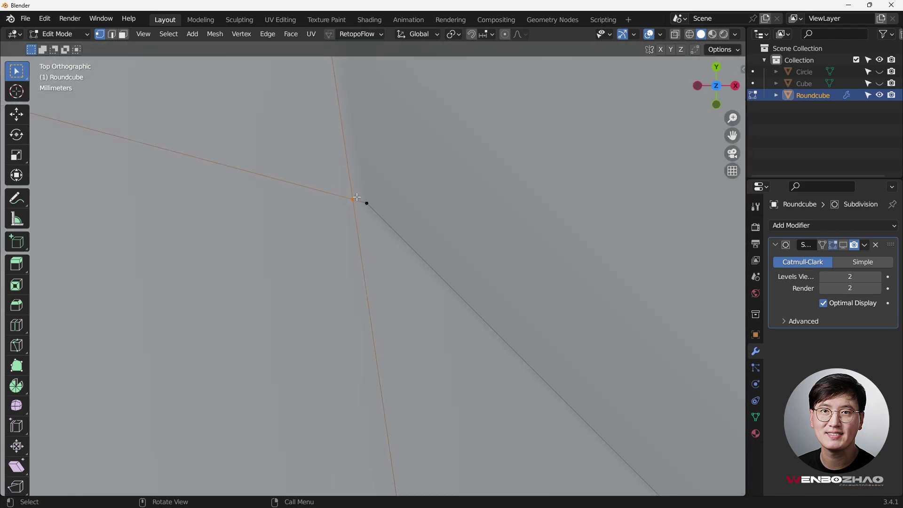
scroll(369, 209, "down", 6)
middle_click_drag(448, 154, 474, 141, "shift")
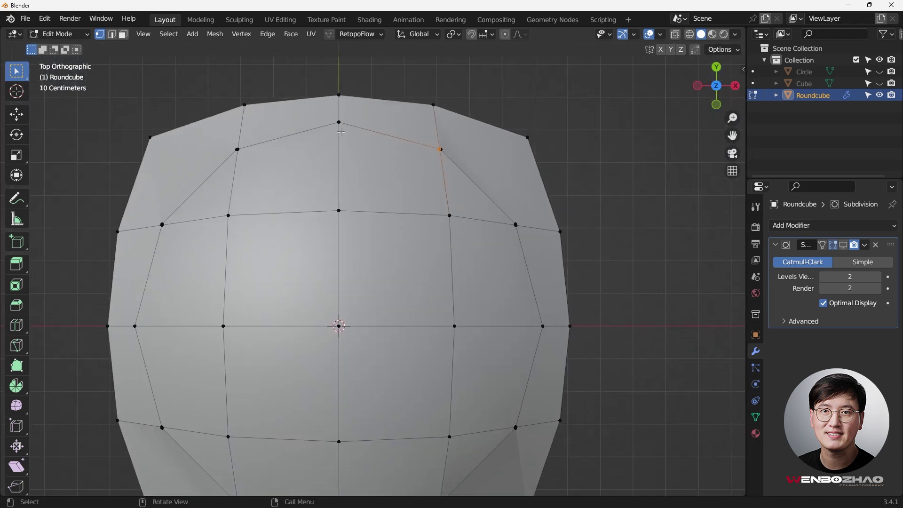
scroll(281, 144, "down", 2)
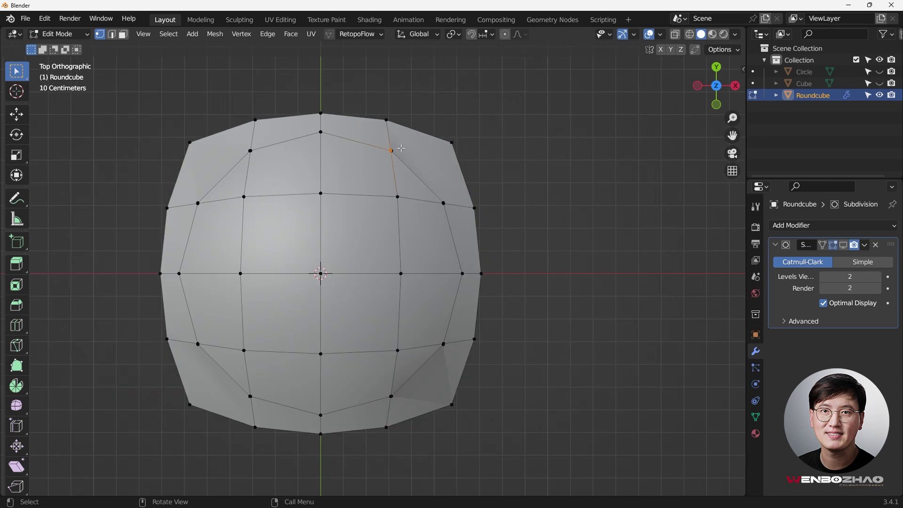
scroll(401, 148, "up", 6)
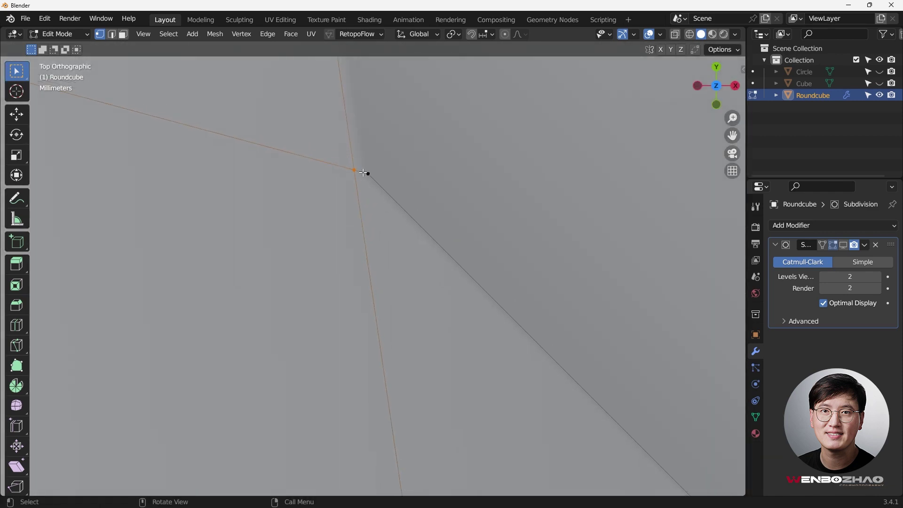
Step: Vertex-slide the selected grid-edge vertex by a factor of 1.000 onto the adjacent circle-cut corner vertex
key("g")
key("g")
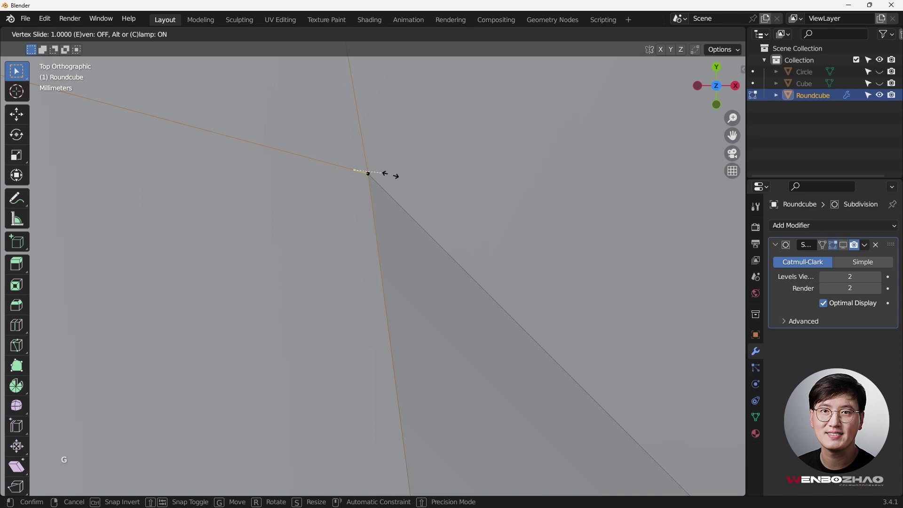
left_click(364, 172)
scroll(364, 172, "down", 2)
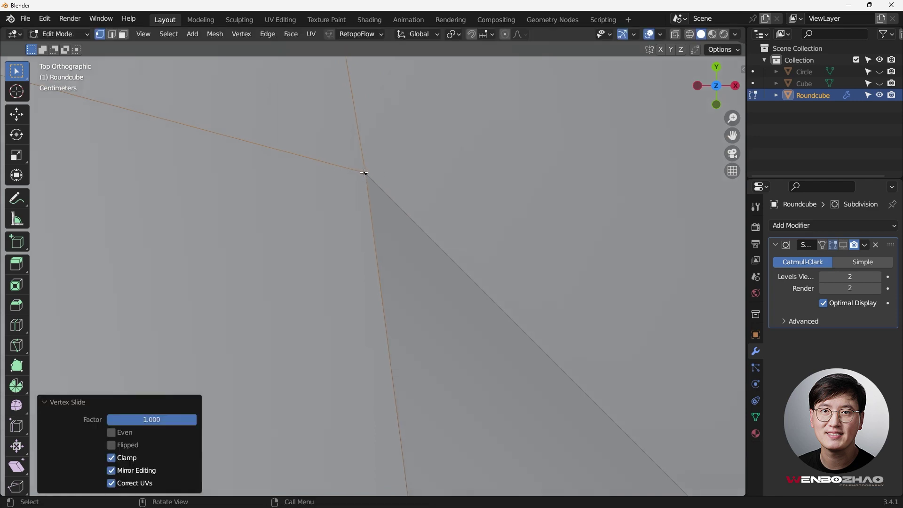
scroll(362, 178, "down", 4)
scroll(458, 255, "up", 6)
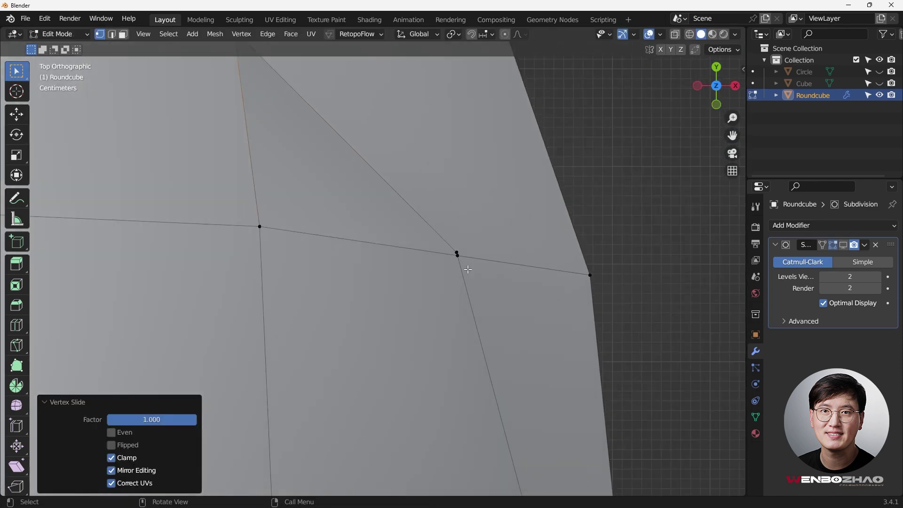
Step: Examine the close vertex pair on the patch's upper right side from several angles, with the circle object shown for comparison
scroll(451, 242, "up", 2)
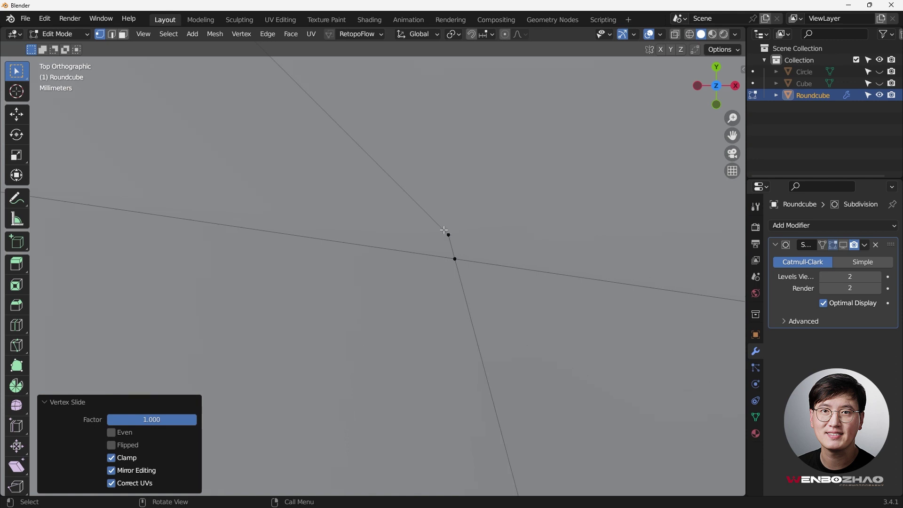
scroll(447, 235, "down", 8)
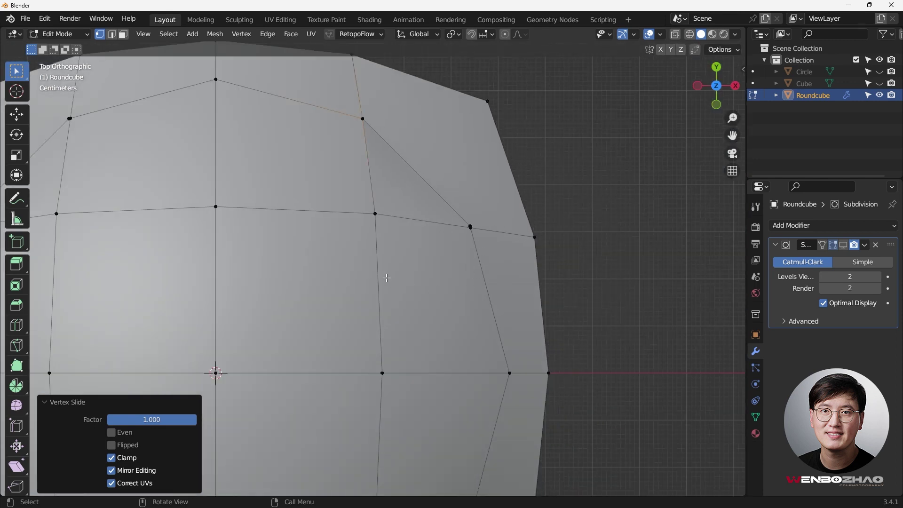
scroll(387, 278, "down", 3)
scroll(266, 192, "up", 4)
scroll(305, 185, "down", 1)
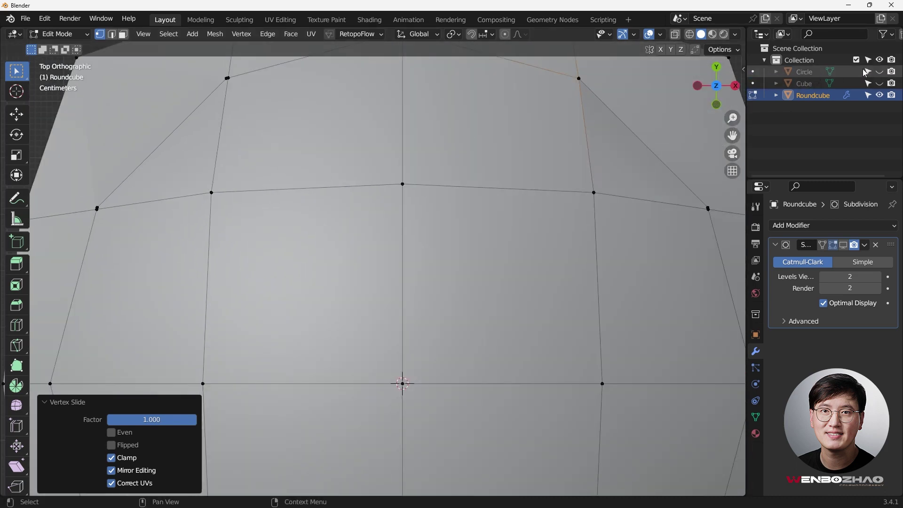
middle_click_drag(560, 202, 488, 117)
scroll(503, 147, "down", 5)
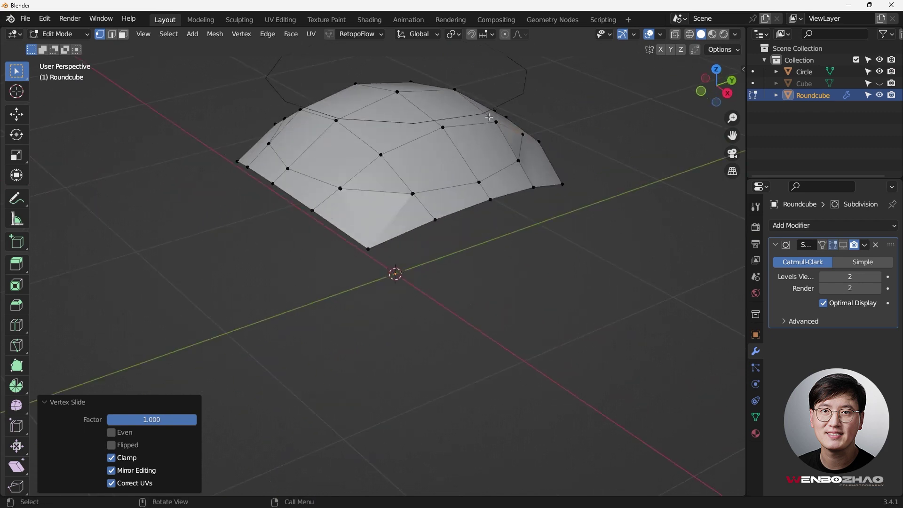
scroll(451, 276, "up", 6)
scroll(370, 247, "down", 1)
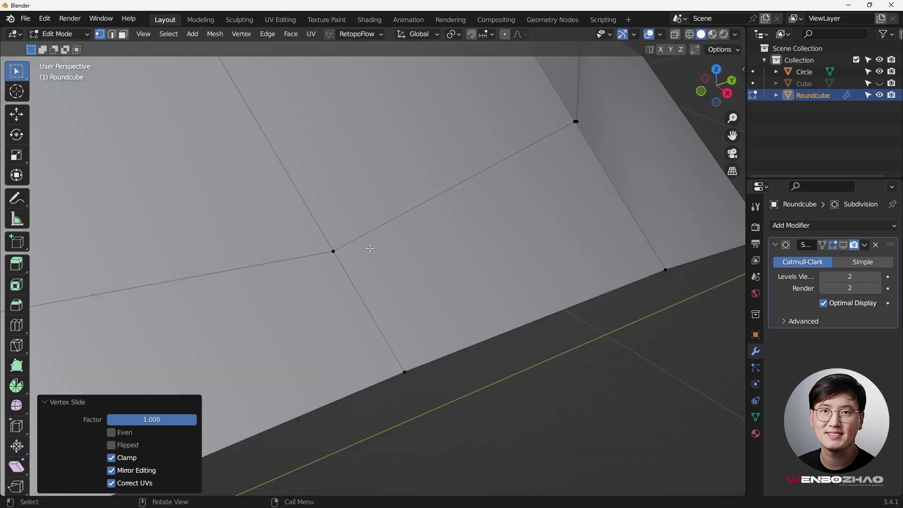
scroll(370, 248, "down", 3)
scroll(377, 246, "up", 4)
scroll(399, 177, "down", 3)
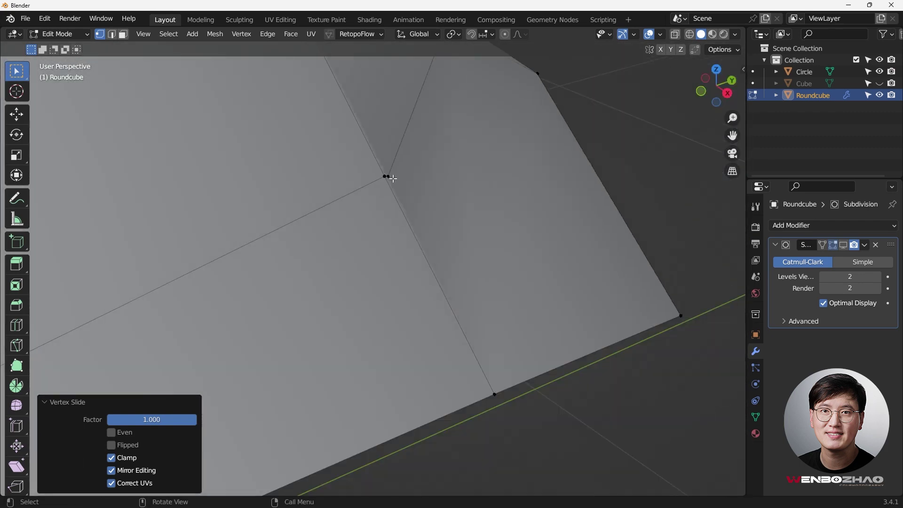
middle_click_drag(389, 176, 440, 348)
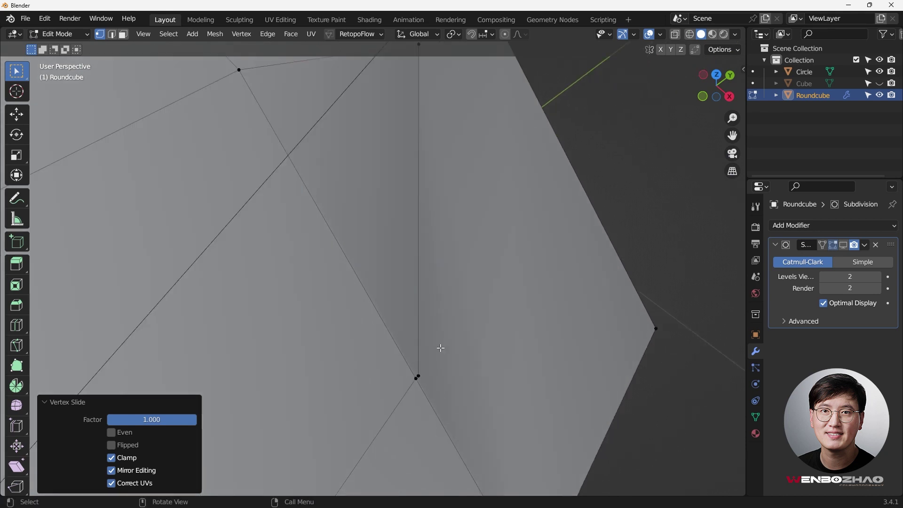
scroll(443, 342, "up", 5)
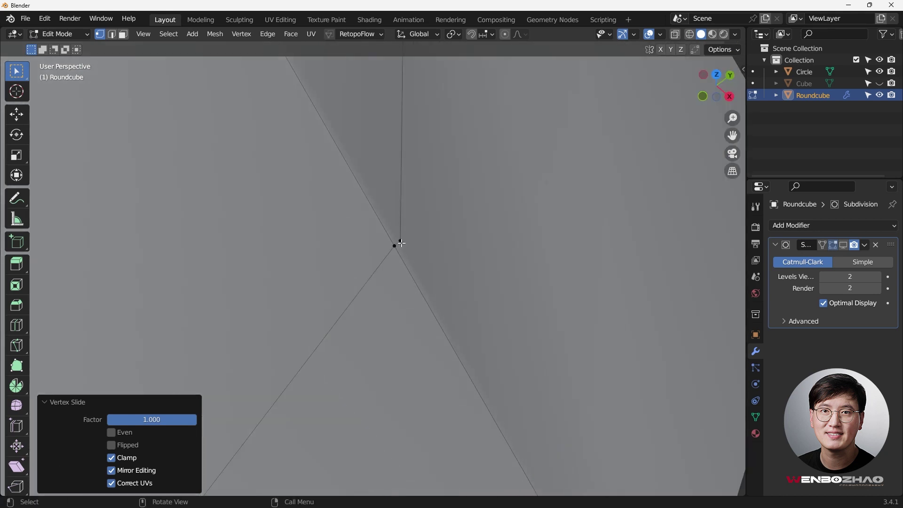
Step: Hide the circle object and vertex-slide the off-edge vertex of the upper right pair onto its neighbour at the grid edge, factor 1.000
left_click(400, 241)
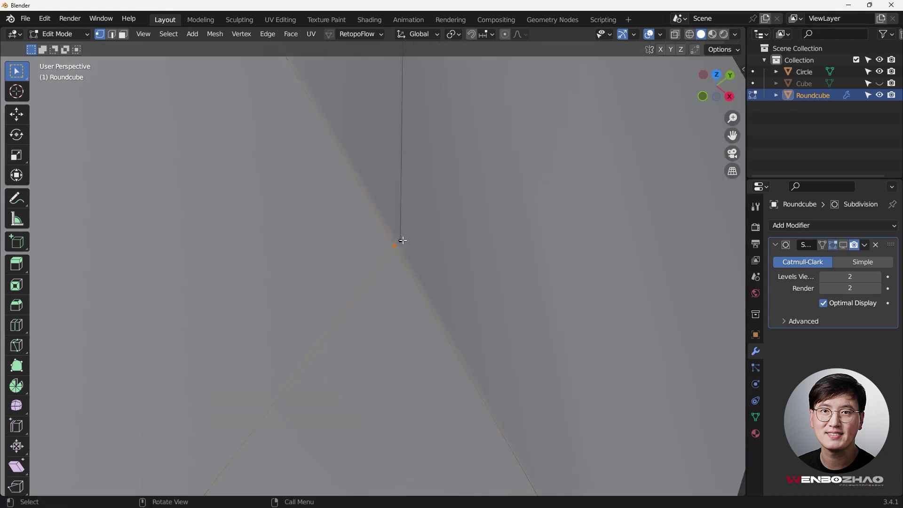
scroll(401, 242, "down", 3)
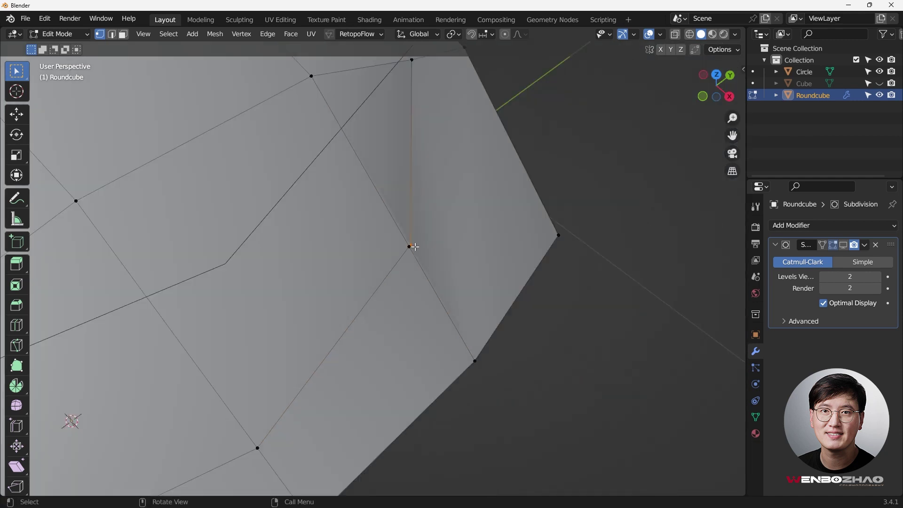
left_click(879, 71)
scroll(407, 245, "up", 4)
scroll(385, 246, "up", 3)
scroll(342, 246, "down", 2)
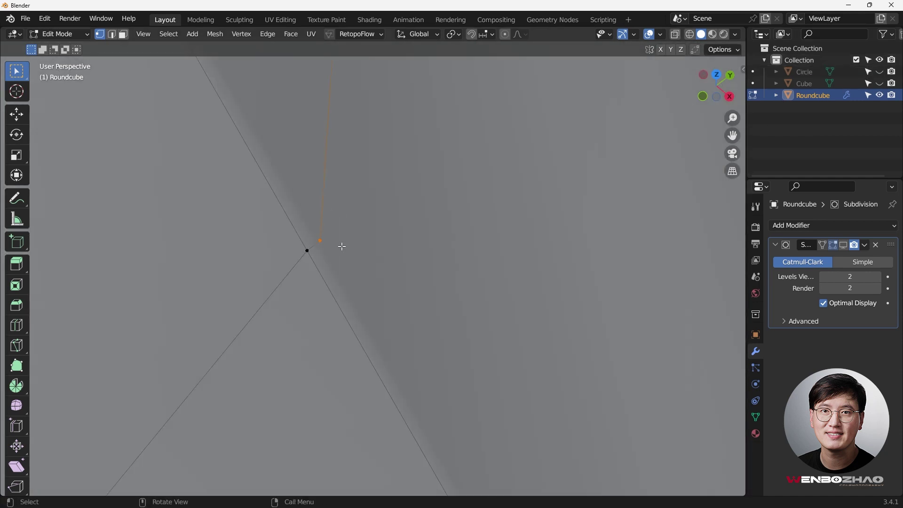
key("g")
key("g")
left_click(278, 267)
scroll(298, 259, "down", 4)
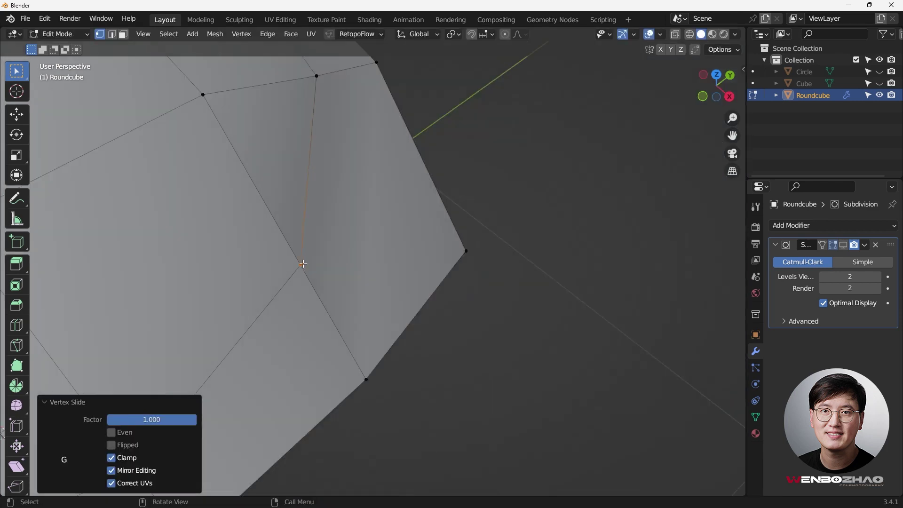
Step: From the top view, vertex-slide the grid-edge vertex on the patch's lower right side onto the nearby circle-cut corner, factor 1.000
middle_click_drag(299, 259, 442, 270)
key("KP_7")
scroll(444, 265, "down", 2)
scroll(442, 259, "up", 6)
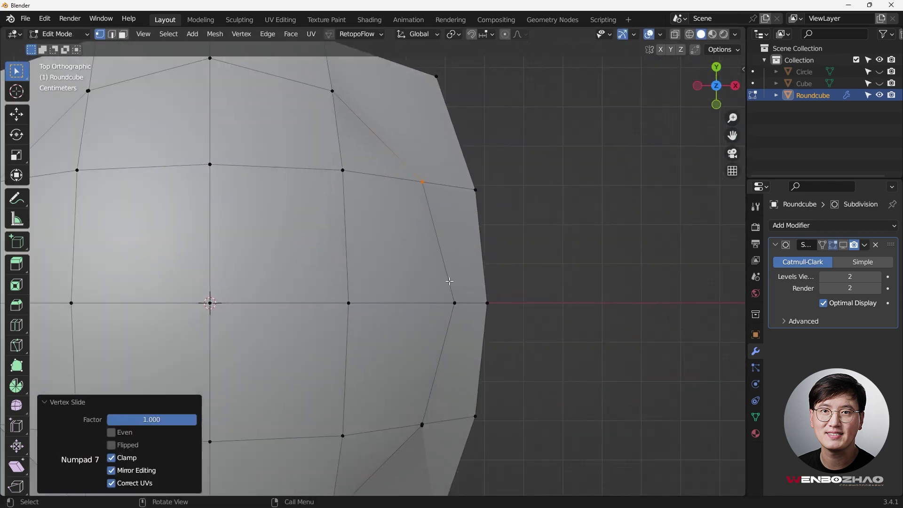
scroll(440, 252, "up", 3)
scroll(393, 282, "up", 1)
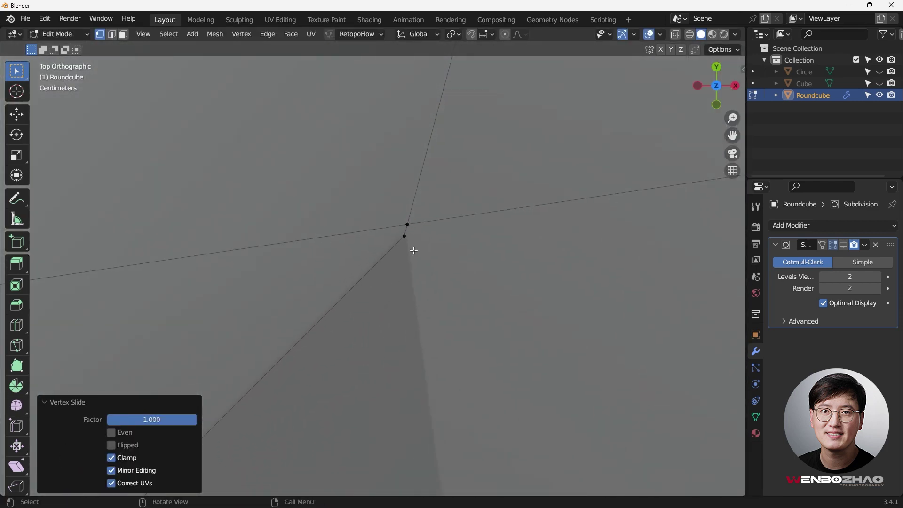
scroll(414, 249, "down", 1)
left_click(406, 235)
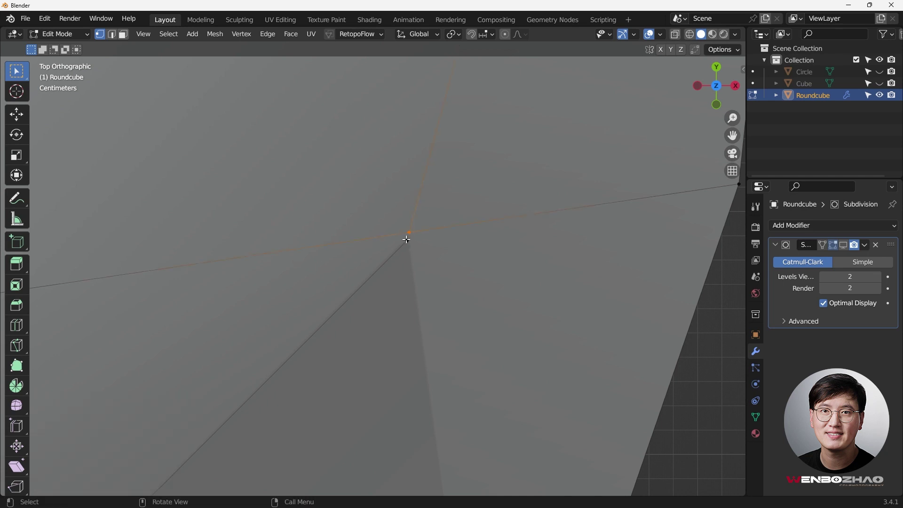
left_click(406, 238)
scroll(408, 228, "up", 5)
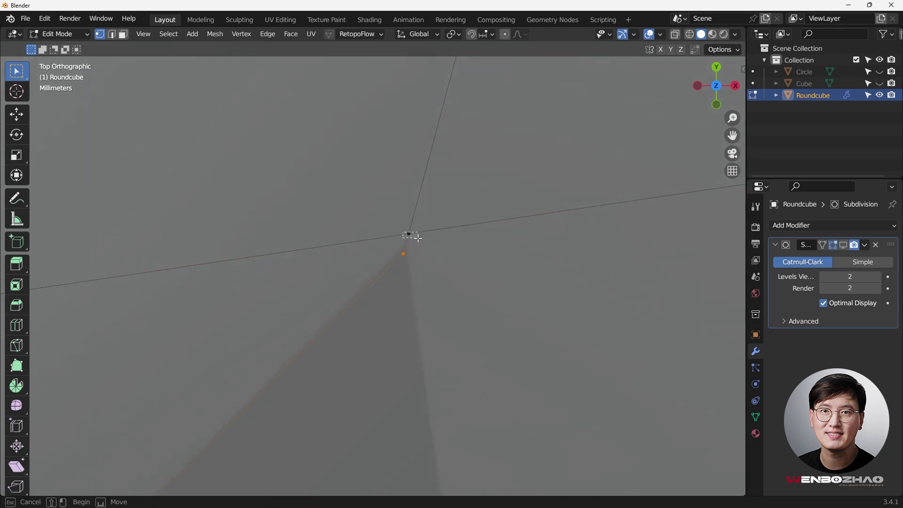
left_click(409, 233)
key("g")
key("g")
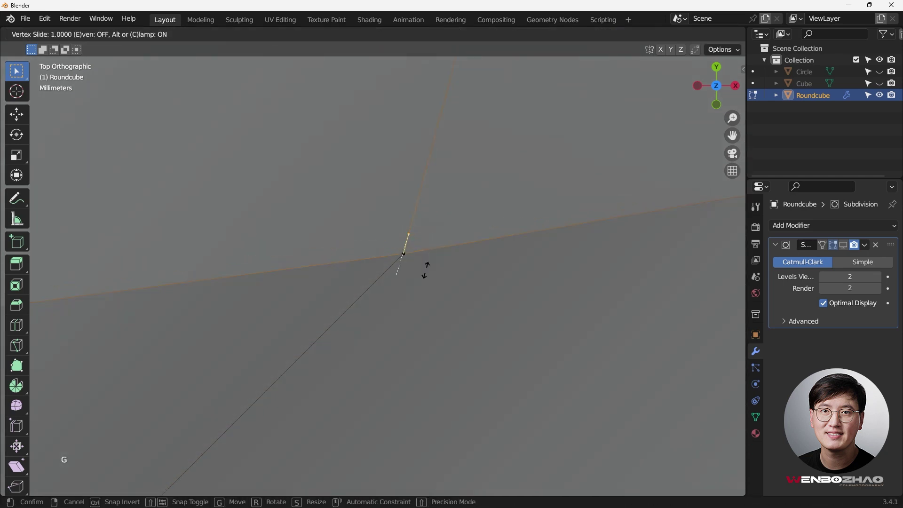
left_click(405, 256)
scroll(422, 271, "down", 5)
scroll(417, 269, "down", 5)
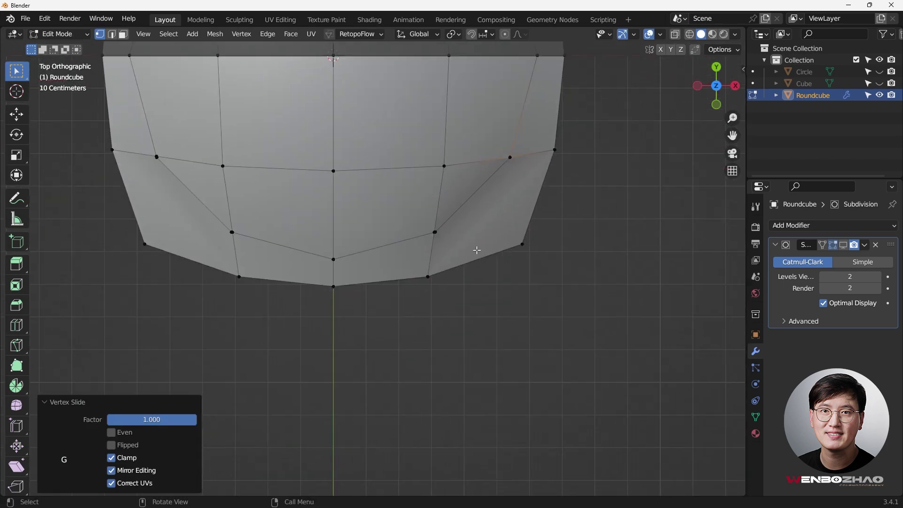
Step: Vertex-slide the grid-edge vertex right of the patch's bottom centre onto the adjacent circle-cut corner, factor 1.000
scroll(354, 195, "up", 10)
scroll(330, 198, "up", 1)
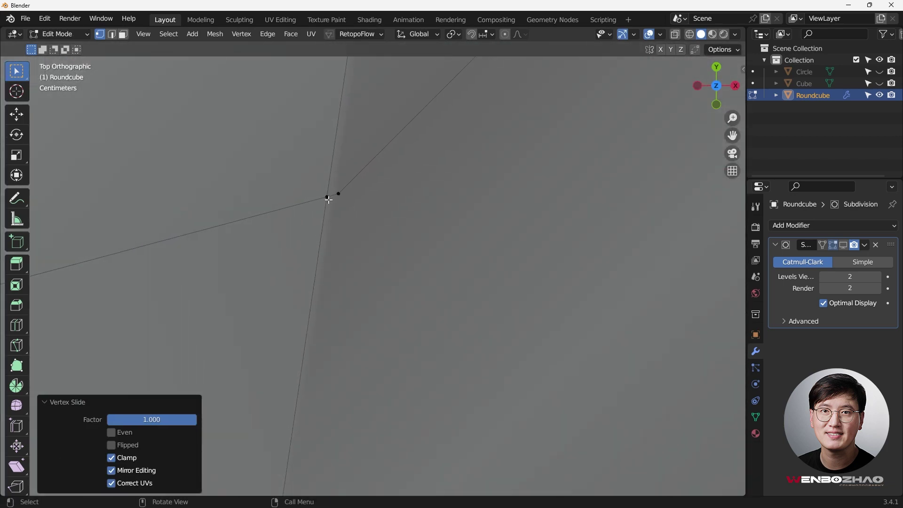
left_click(325, 195)
key("g")
key("g")
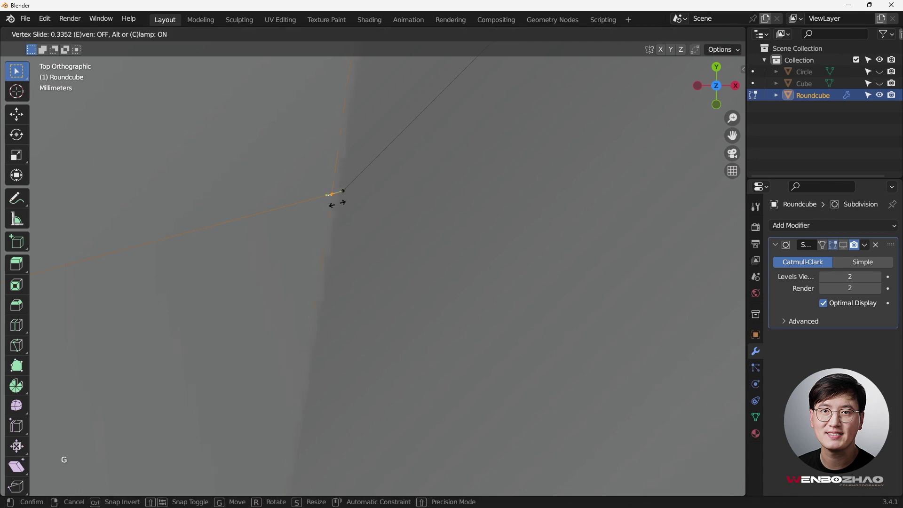
left_click(382, 195)
scroll(376, 201, "down", 4)
scroll(331, 204, "up", 3)
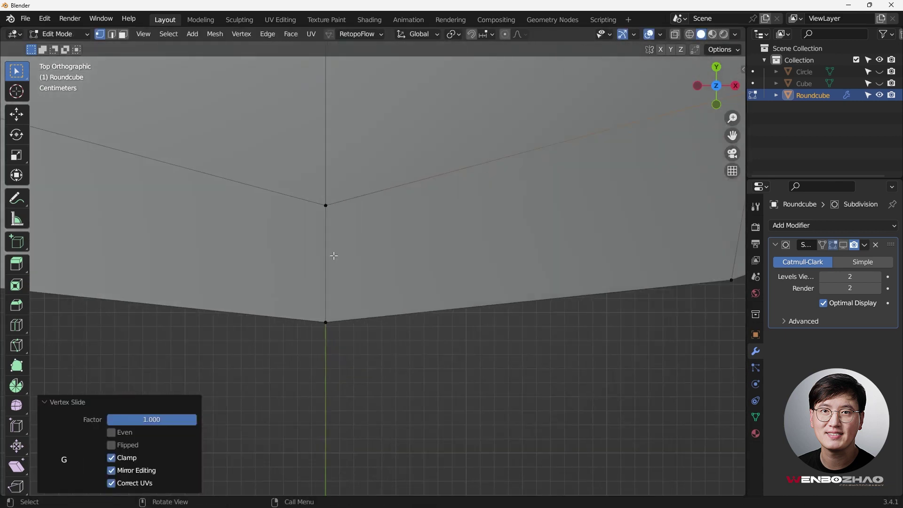
Step: Turn on X-ray and delete all vertices in the patch's left half, keeping the centre line
scroll(361, 159, "down", 5)
scroll(372, 155, "down", 8)
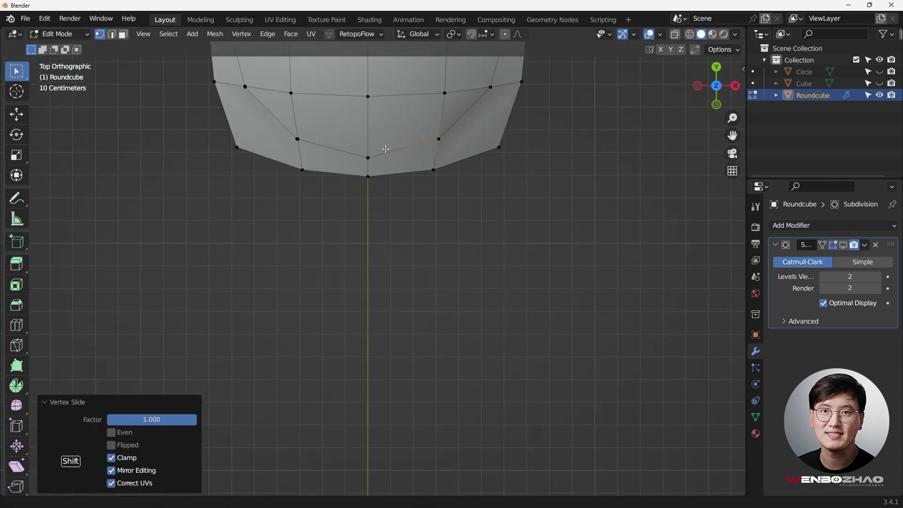
scroll(381, 179, "up", 3)
key("KP_Decimal")
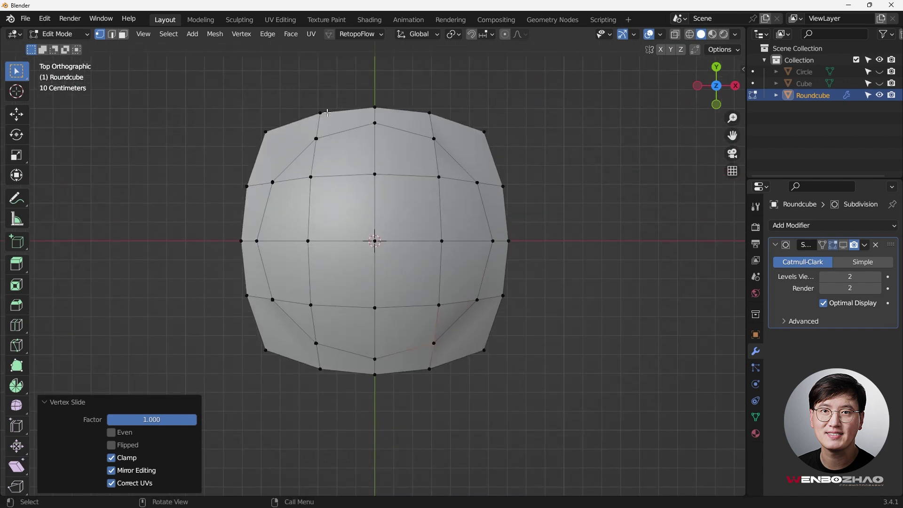
key("alt")
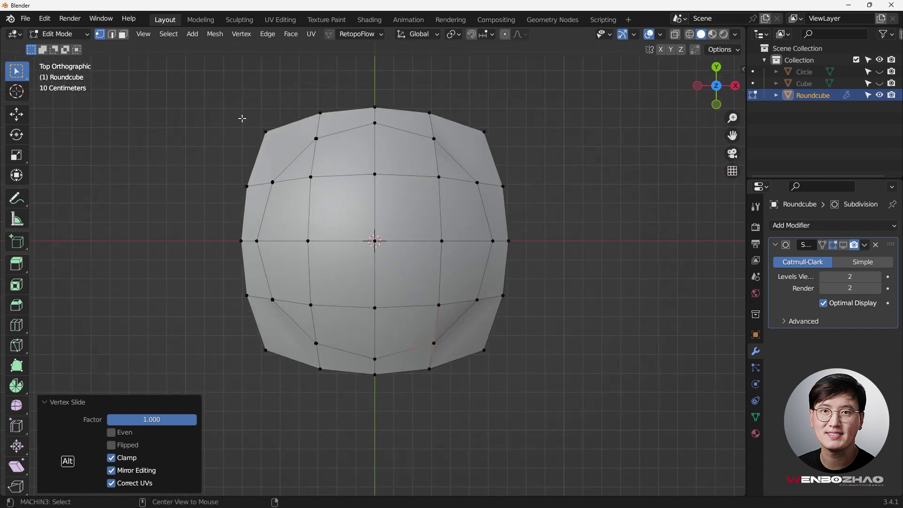
key("alt+z")
left_click_drag(236, 90, 360, 396)
key("x")
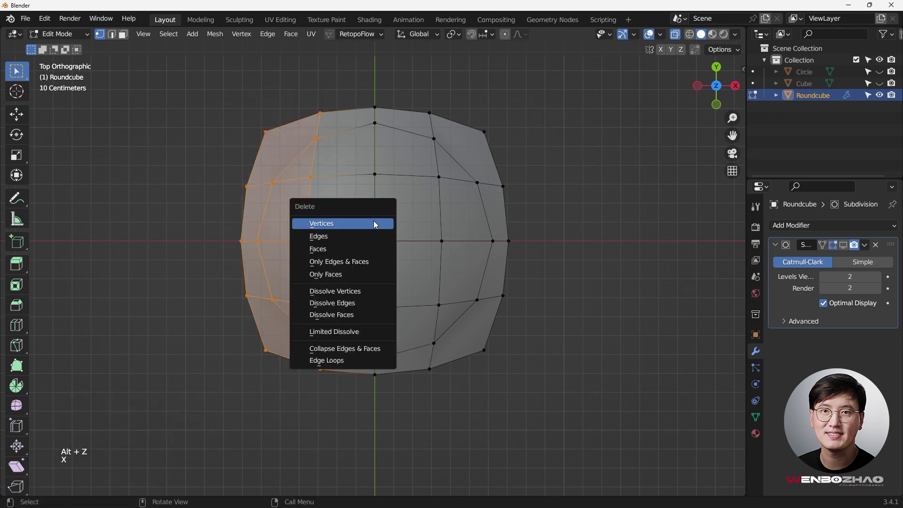
left_click(375, 224)
Step: Add a Mirror modifier on the X axis, place it above the Subdivision modifier and enable Clipping
left_click(823, 226)
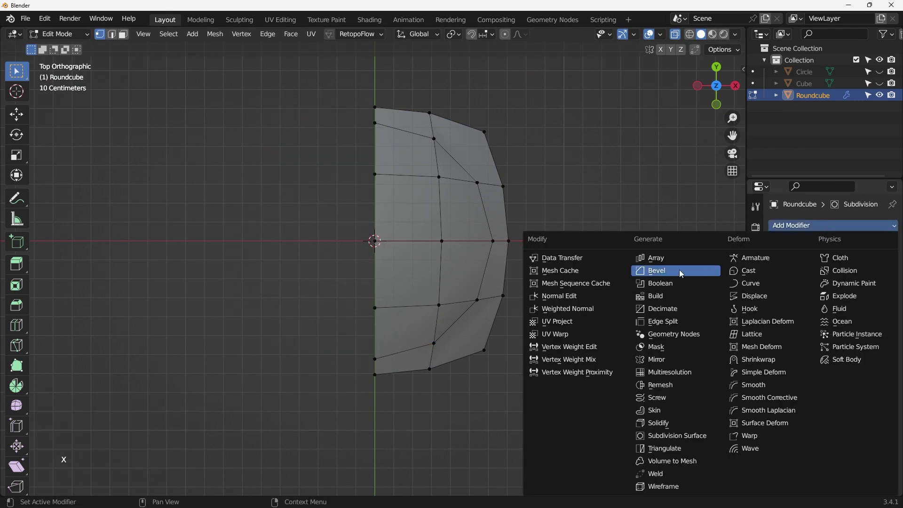
left_click(665, 358)
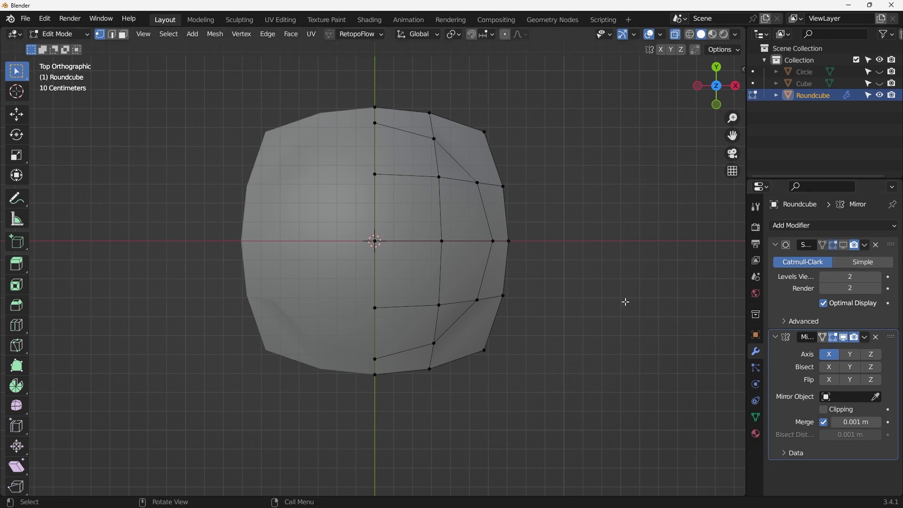
left_click_drag(891, 336, 889, 245)
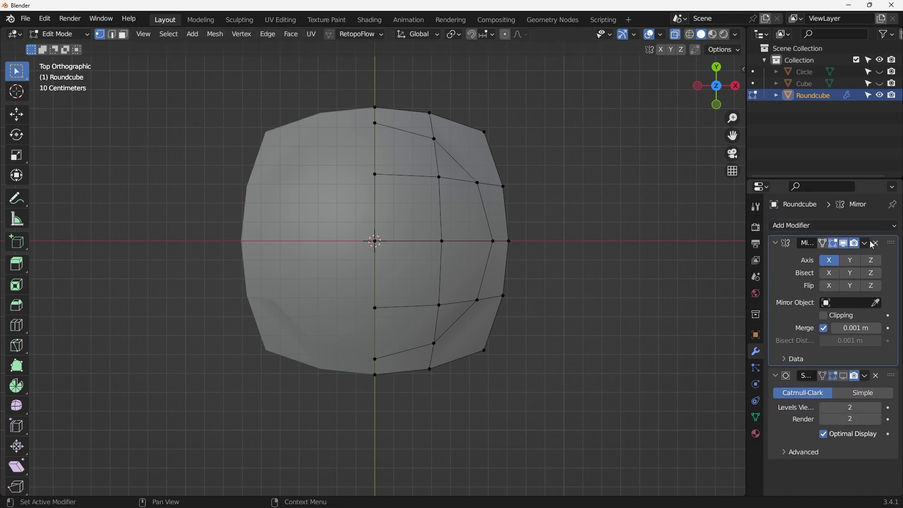
left_click(823, 317)
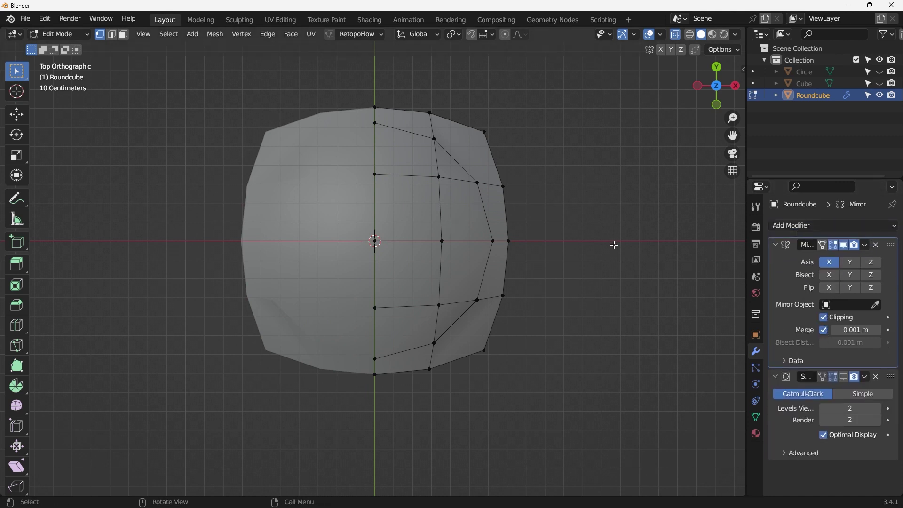
Step: Select the whole remaining half mesh and merge its overlapping vertices by distance
key("a")
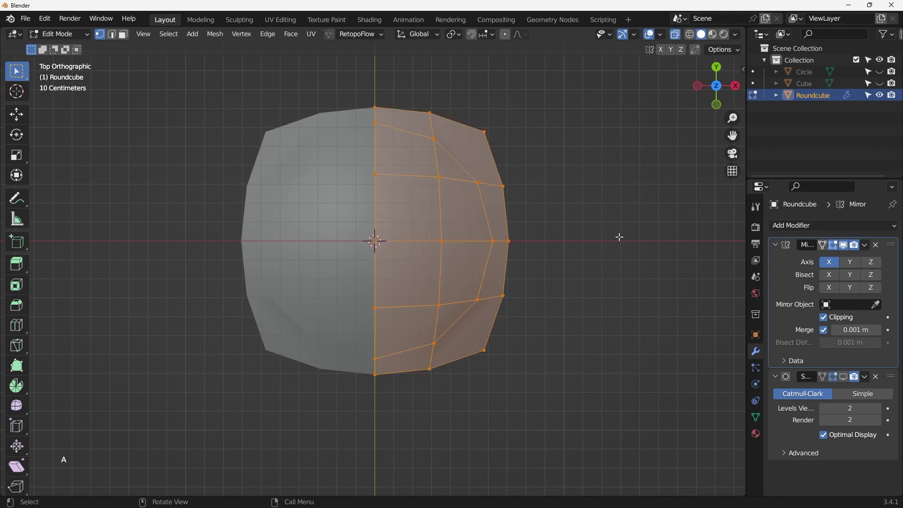
key("m")
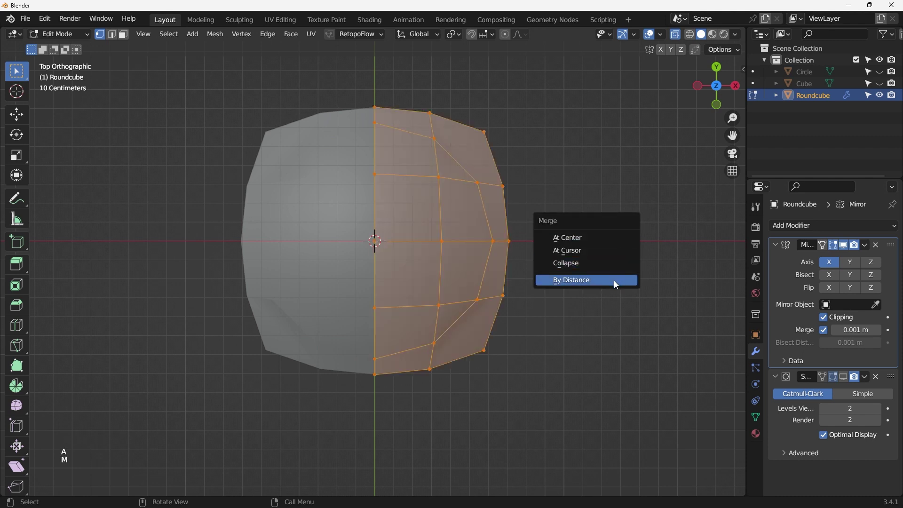
left_click(583, 281)
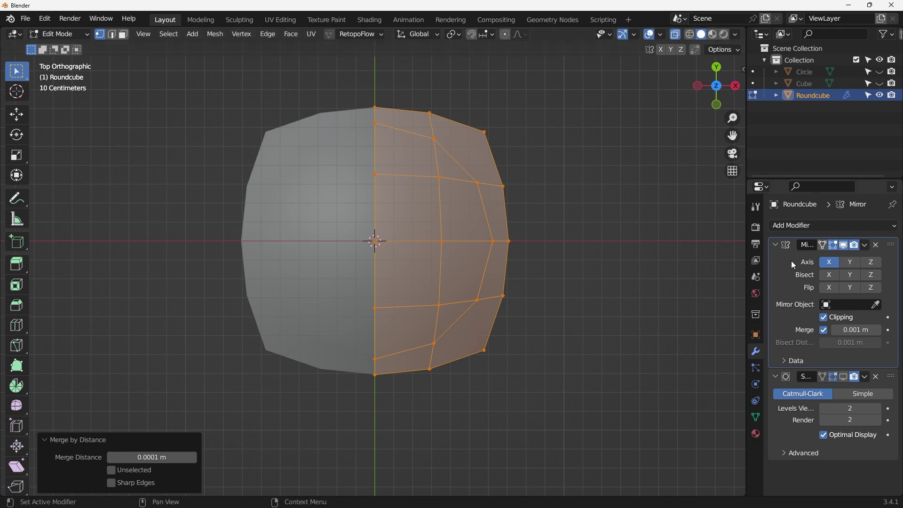
Step: Knife-cut an edge from the half patch's upper outer corner to the middle of the circle's adjacent diagonal edge
left_click(548, 162)
scroll(494, 184, "up", 1)
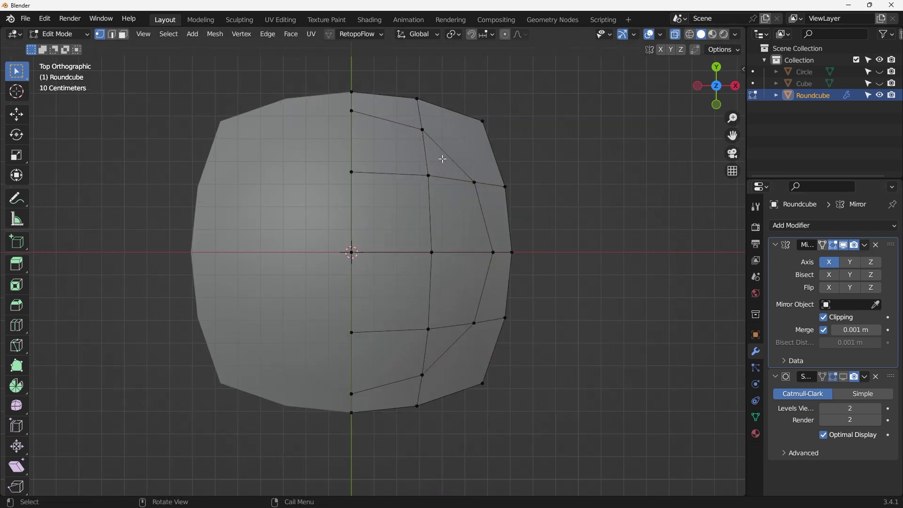
left_click(425, 176)
key("k")
left_click(482, 121)
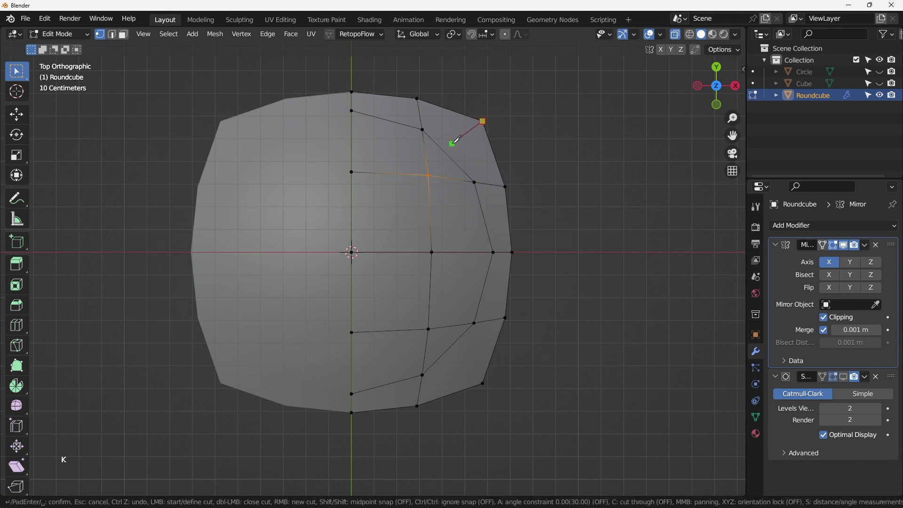
left_click(453, 149)
key("Return")
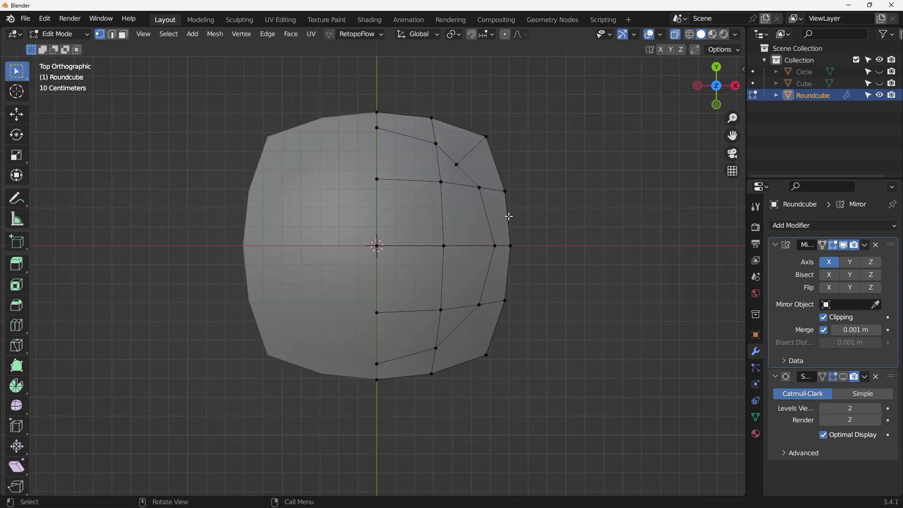
Step: Knife-cut an edge from the middle of the circle's lower diagonal edge to the half patch's lower outer corner
scroll(508, 216, "down", 5, "shift")
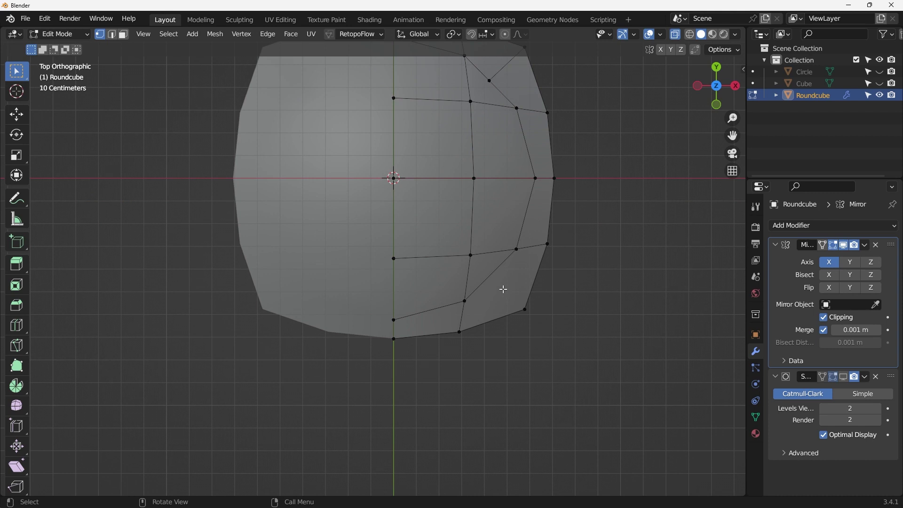
key("k")
left_click(487, 278)
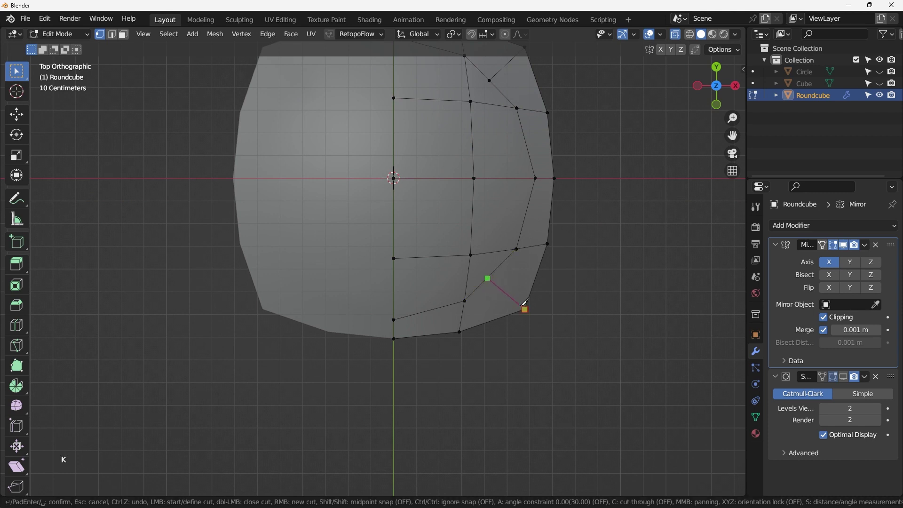
left_click(526, 309)
key("Return")
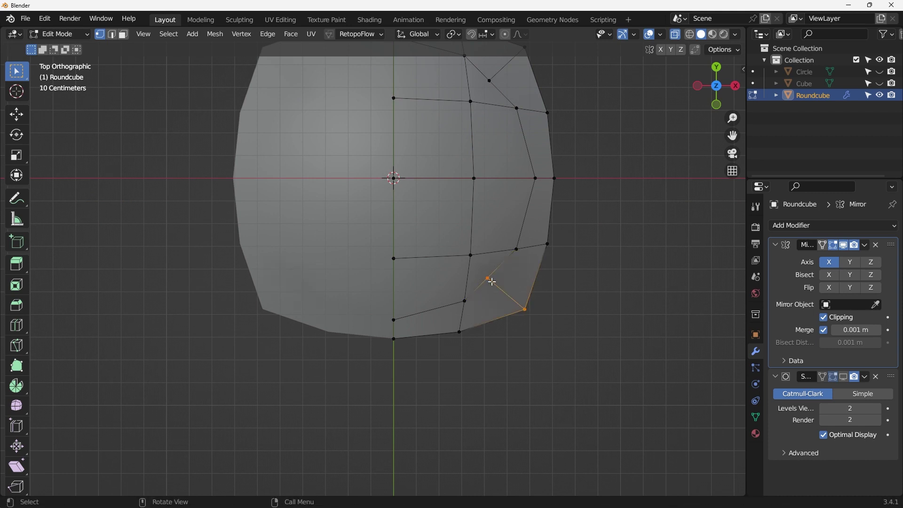
scroll(517, 254, "down", 3)
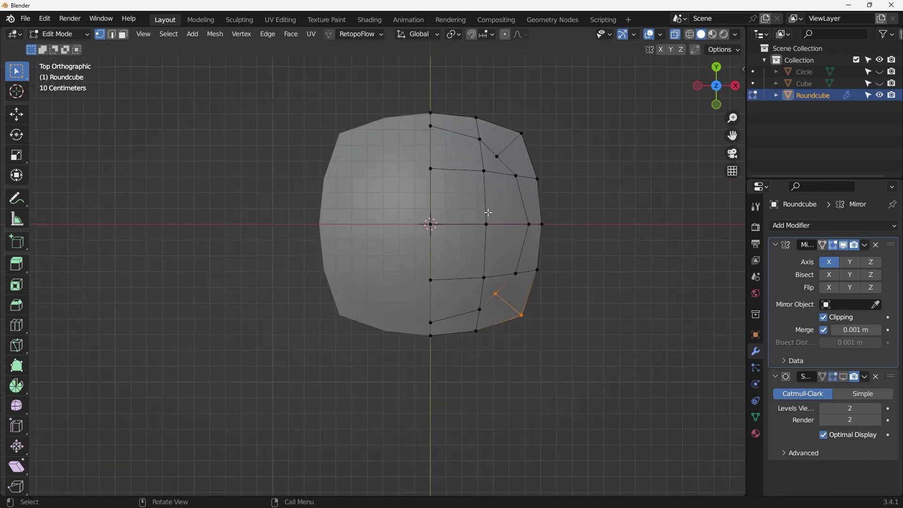
scroll(487, 214, "up", 2)
left_click(568, 162)
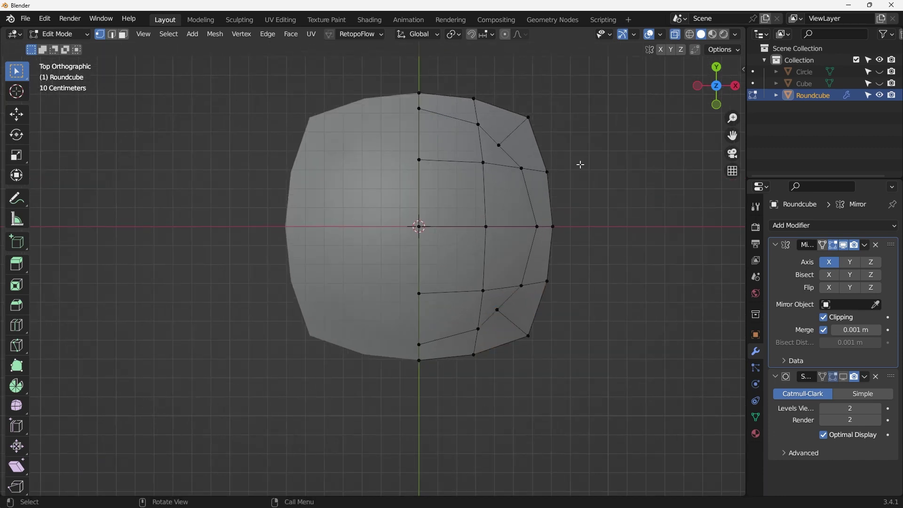
scroll(574, 191, "down", 2, "ctrl")
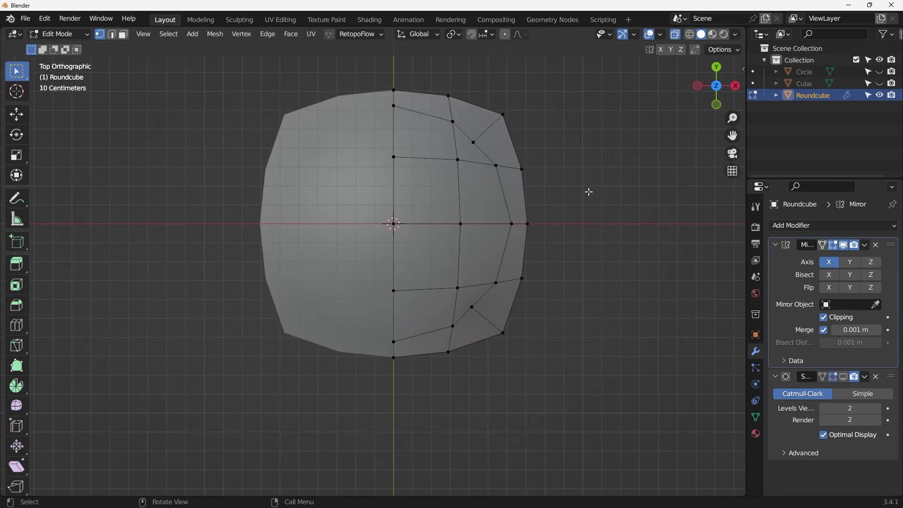
Step: Apply the Mirror modifier in Object Mode and return to Edit Mode
left_click(865, 245)
left_click(865, 245)
key("Tab")
left_click(865, 245)
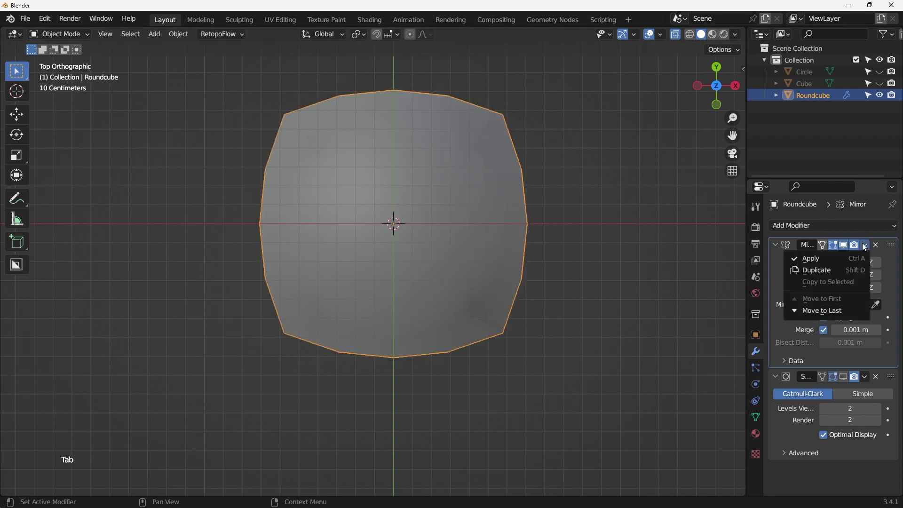
left_click(849, 255)
key("Tab")
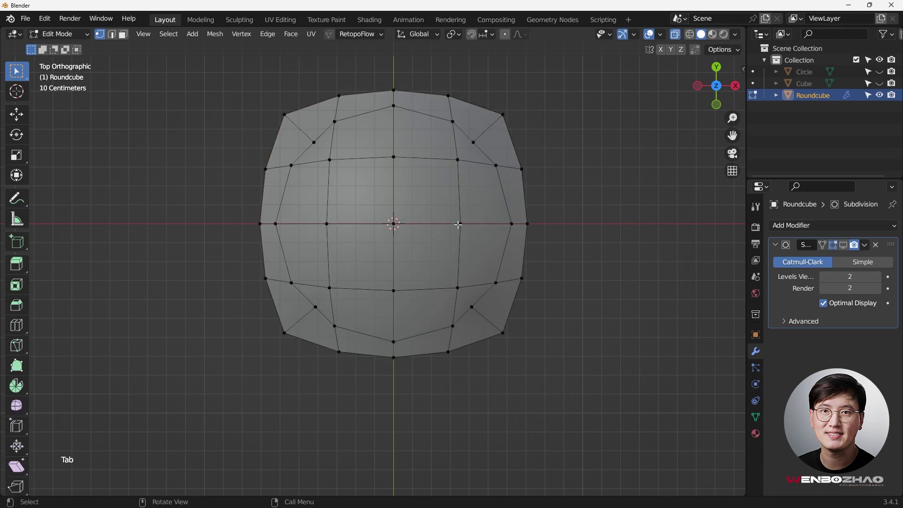
Step: Examine the full patch's curvature in perspective, front and top views, ending in front view with X-ray on
middle_click_drag(540, 235, 323, 161)
key("alt+z")
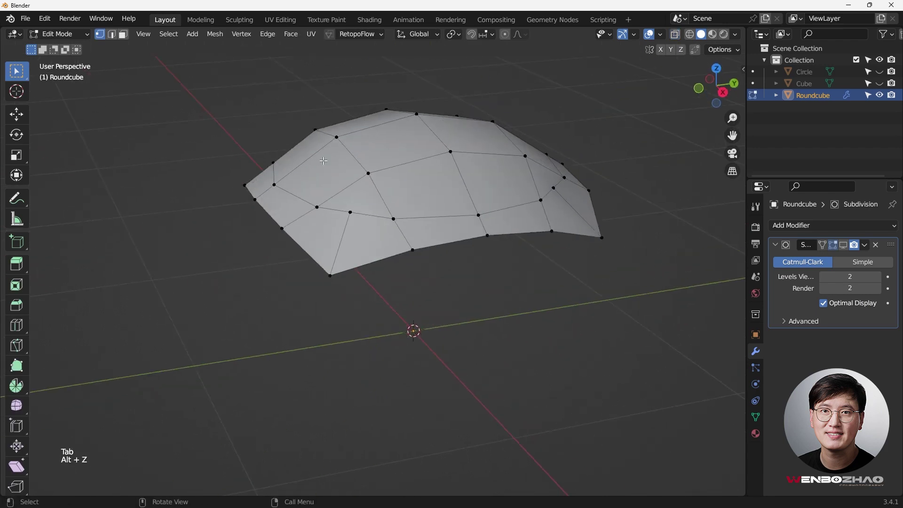
key("KP_1")
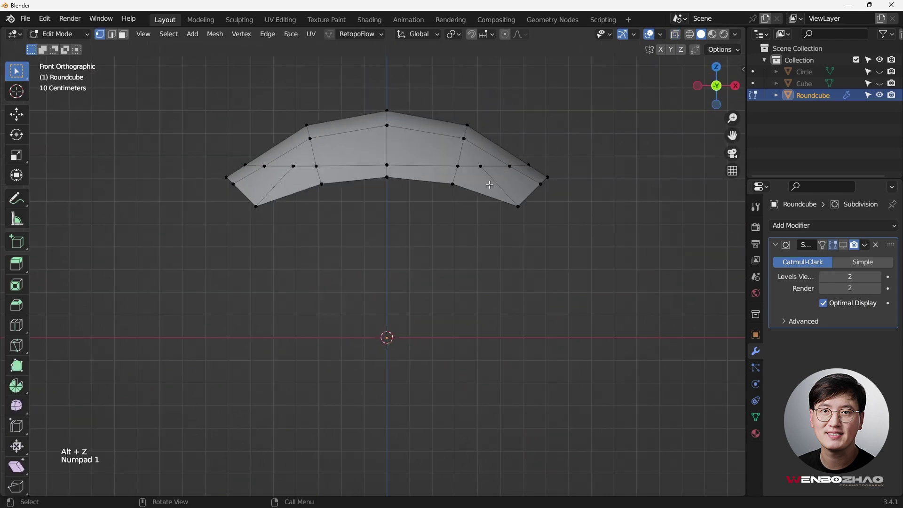
middle_click_drag(465, 179, 418, 243)
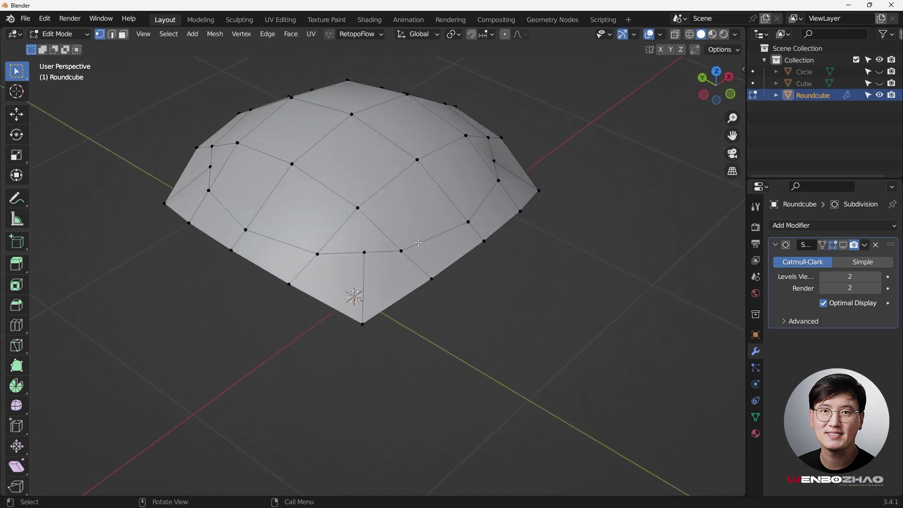
key("KP_7")
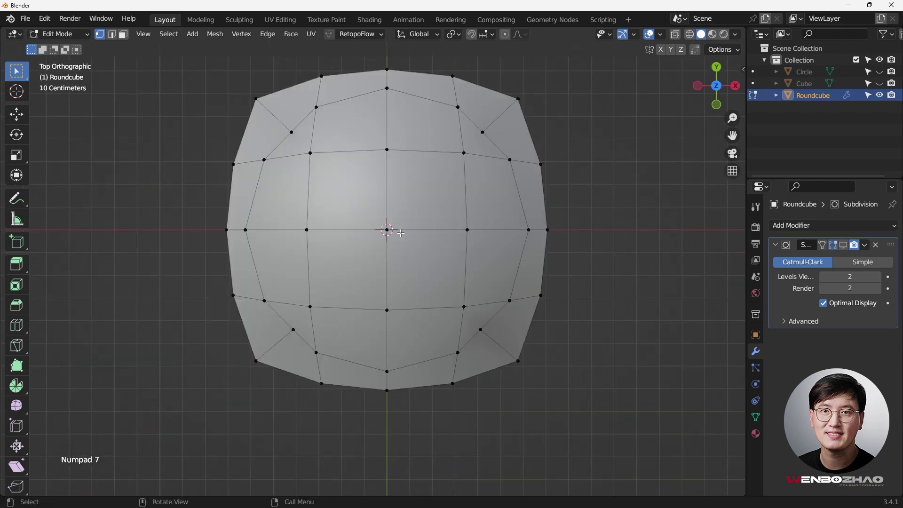
middle_click_drag(400, 234, 405, 121)
key("KP_1")
key("alt+z")
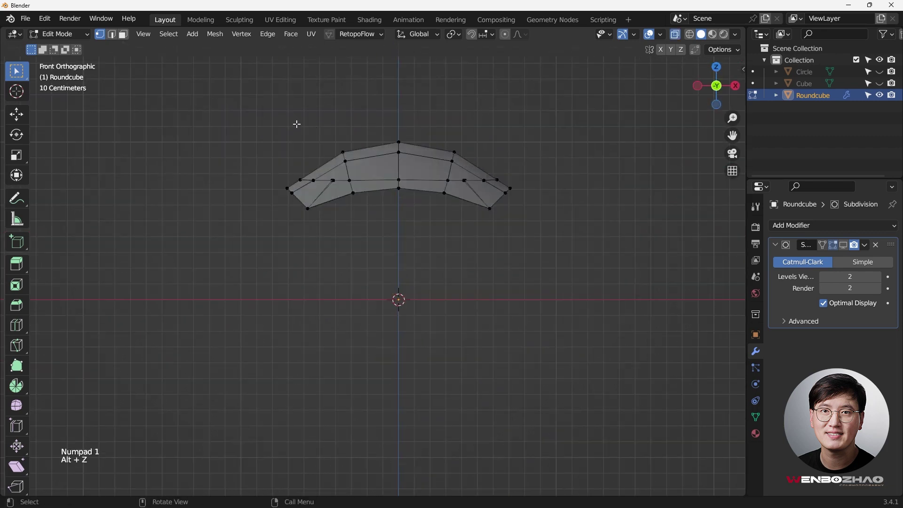
left_click_drag(296, 124, 491, 181)
scroll(355, 150, "up", 4)
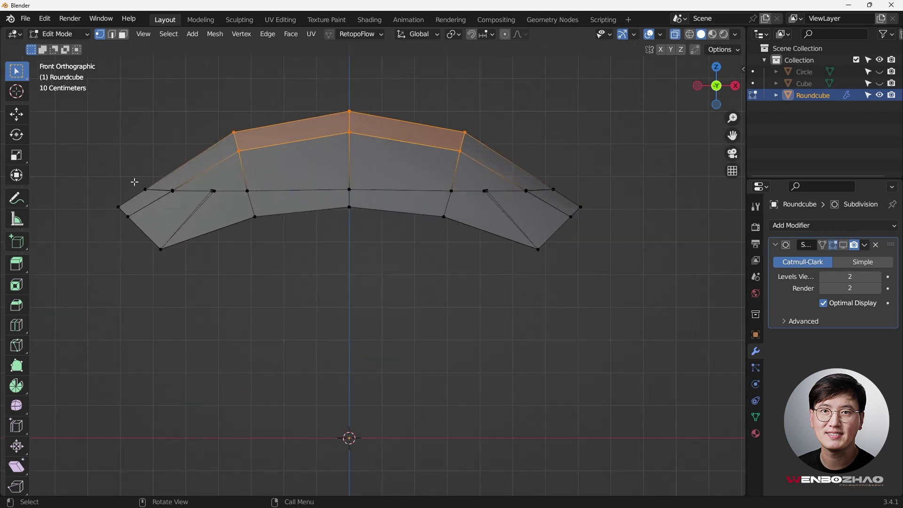
middle_click_drag(289, 186, 294, 200, "shift")
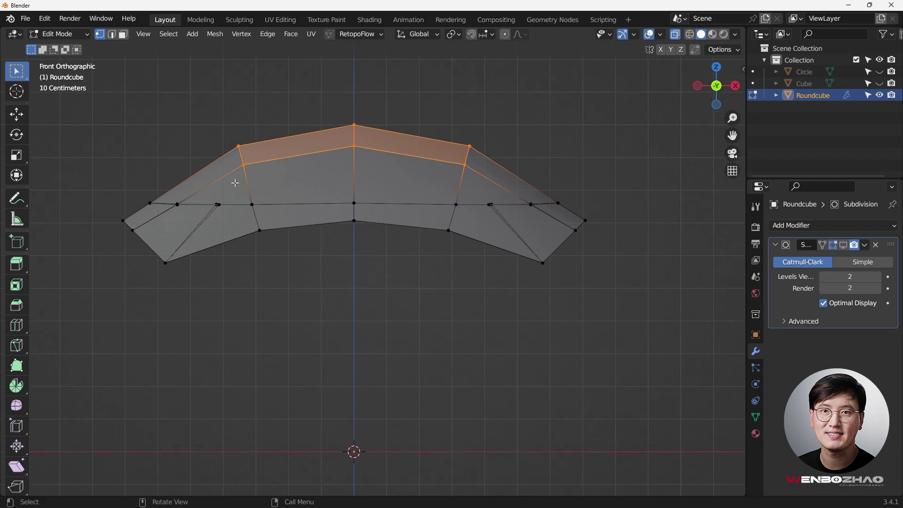
left_click_drag(138, 113, 571, 212)
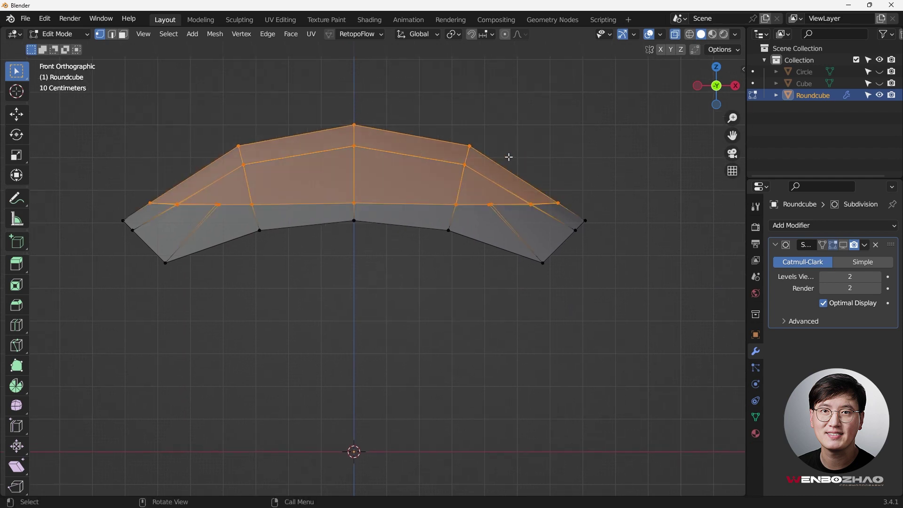
key("s")
key("z")
key("0")
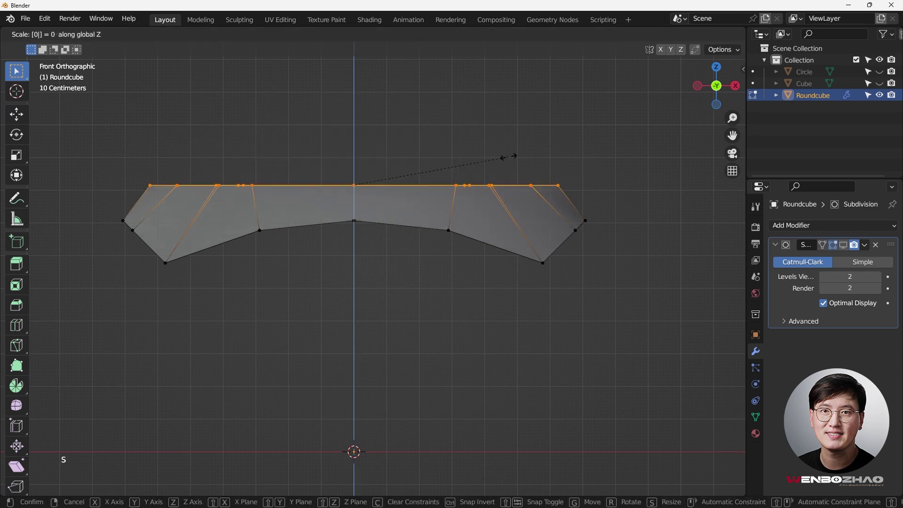
right_click(508, 156)
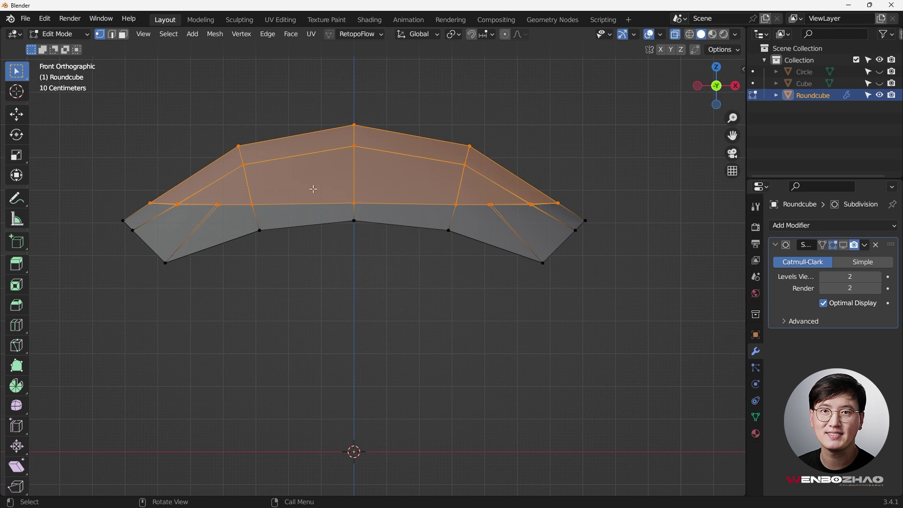
left_click_drag(210, 119, 500, 176)
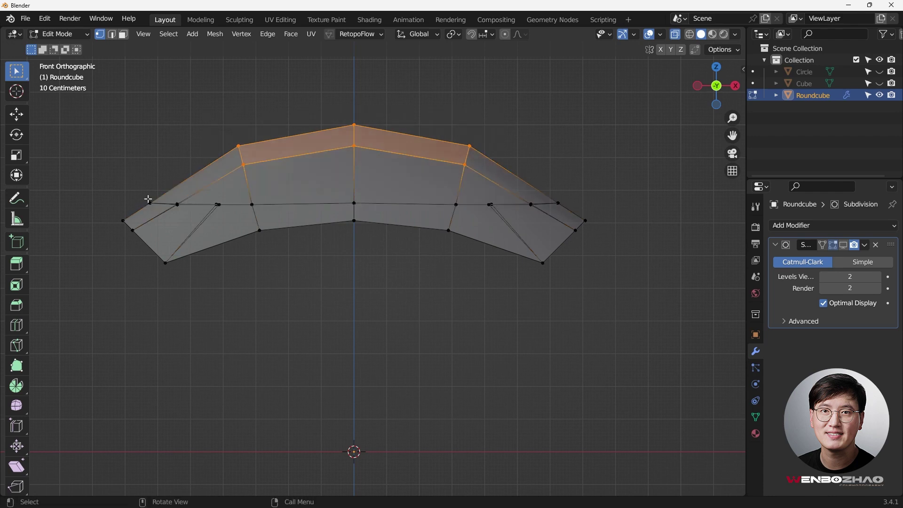
left_click_drag(147, 200, 592, 211)
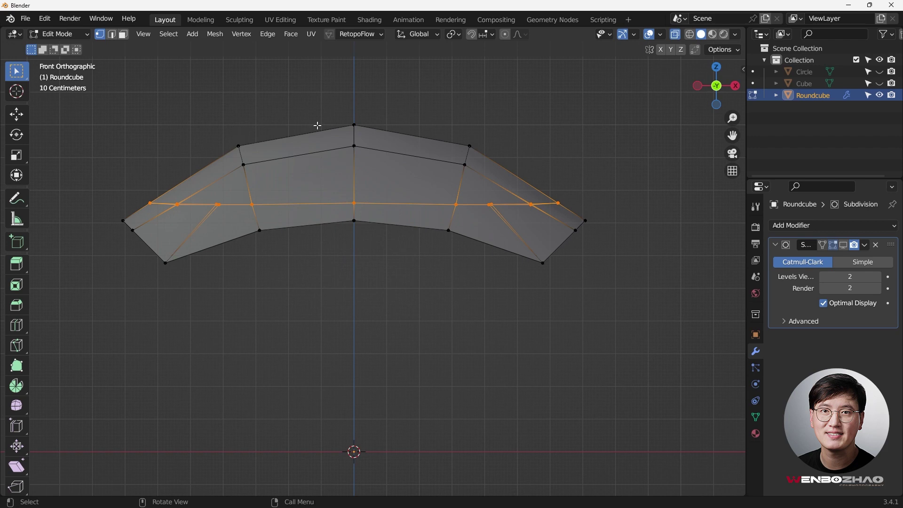
middle_click_drag(362, 130, 371, 162, "shift")
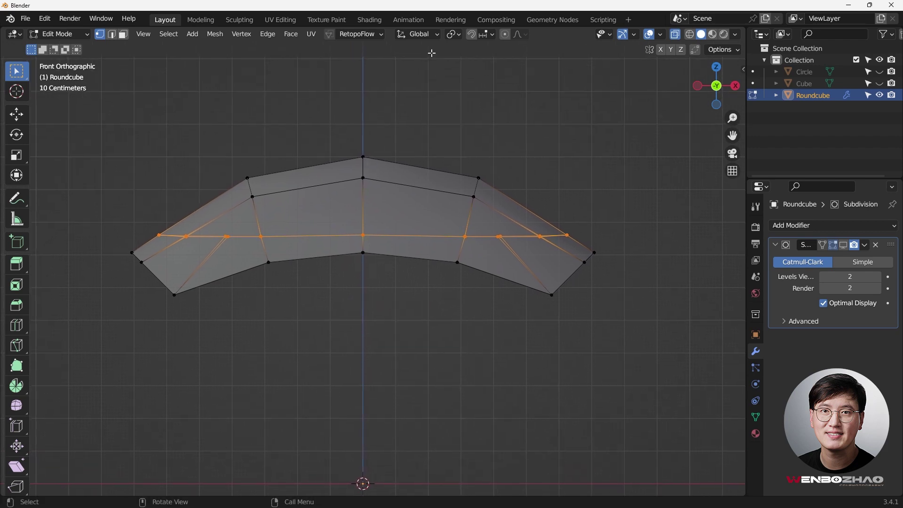
Step: Turn on snapping and set the snap target to Edge
left_click(472, 35)
left_click(486, 34)
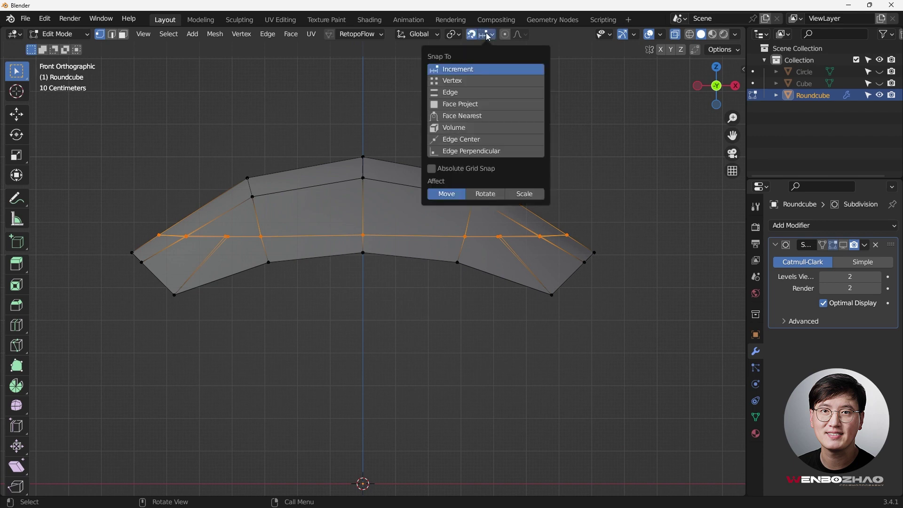
left_click(479, 92)
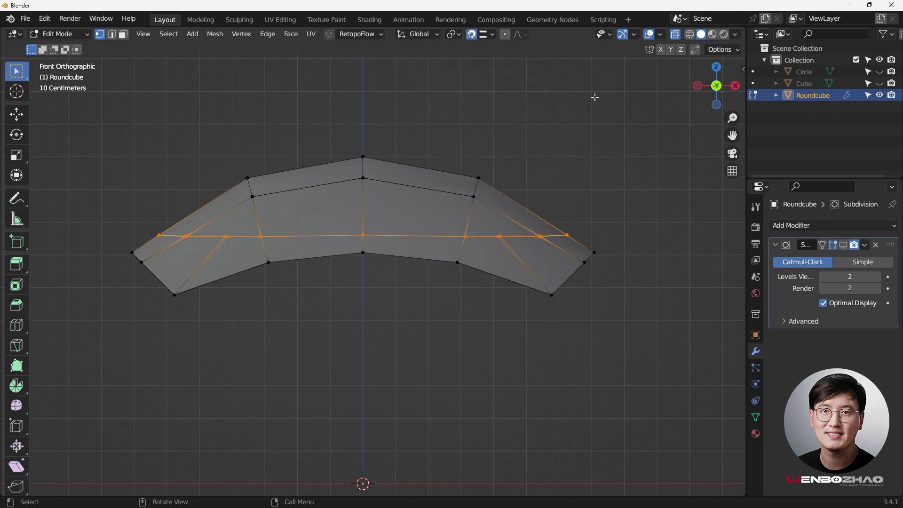
Step: Box-select the patch vertices above the circle's level in front view and flatten them with a Z scale of 0
left_click(424, 134)
key("b")
left_click_drag(214, 139, 516, 206)
key("s")
key("z")
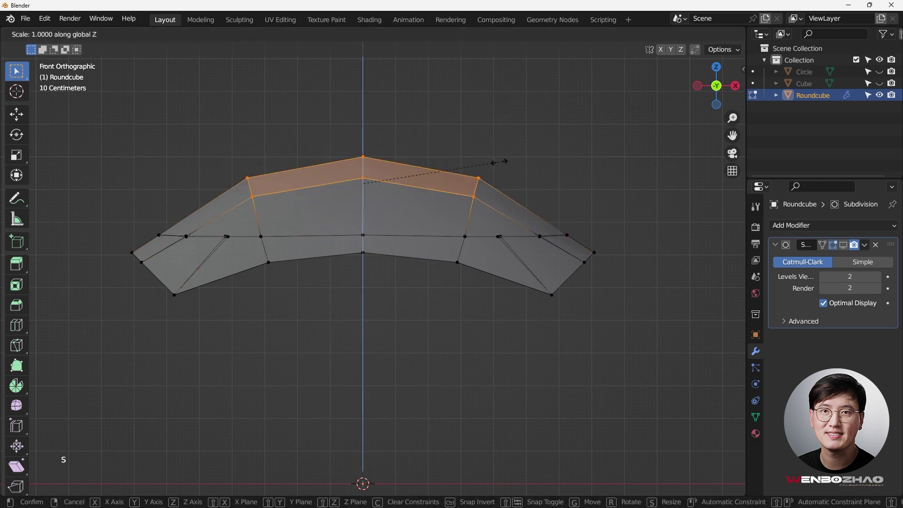
key("0")
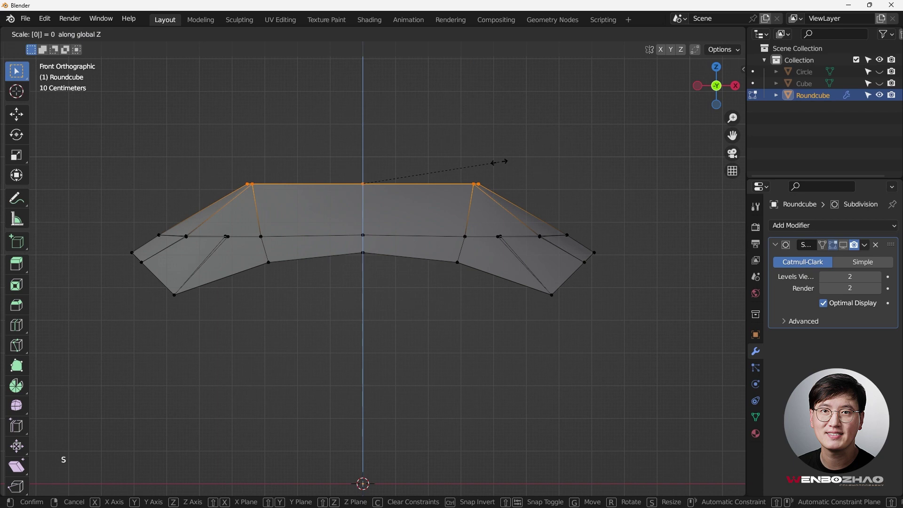
key("Return")
Step: Move the flattened vertices down along Z by about 0.16 m, snapping them to the circle's level
key("g")
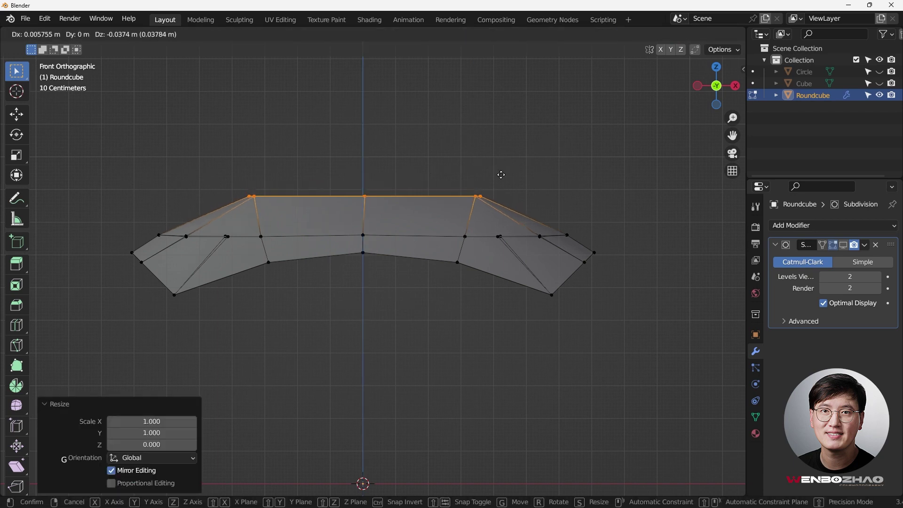
key("z")
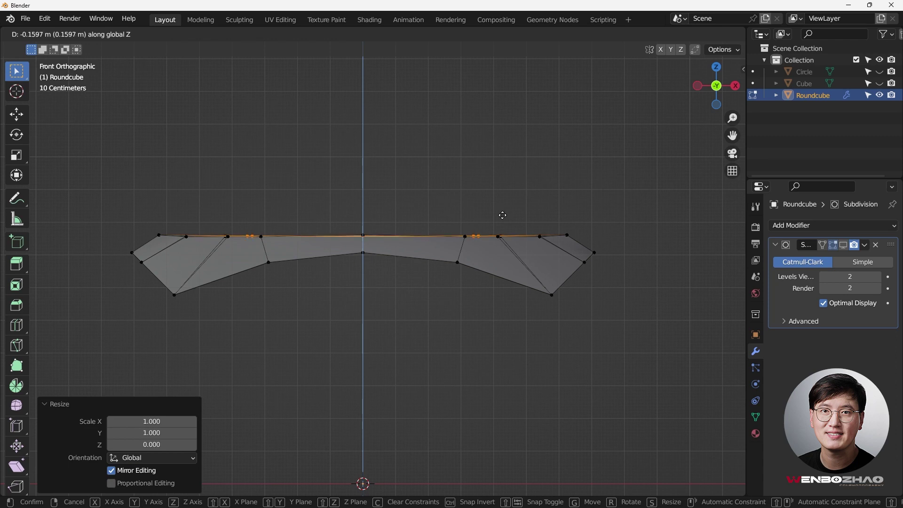
key("ctrl")
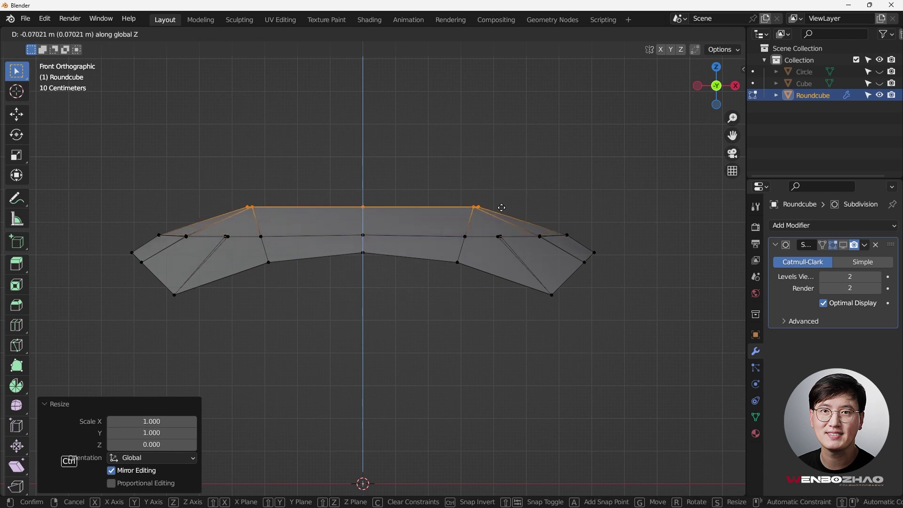
key("shift")
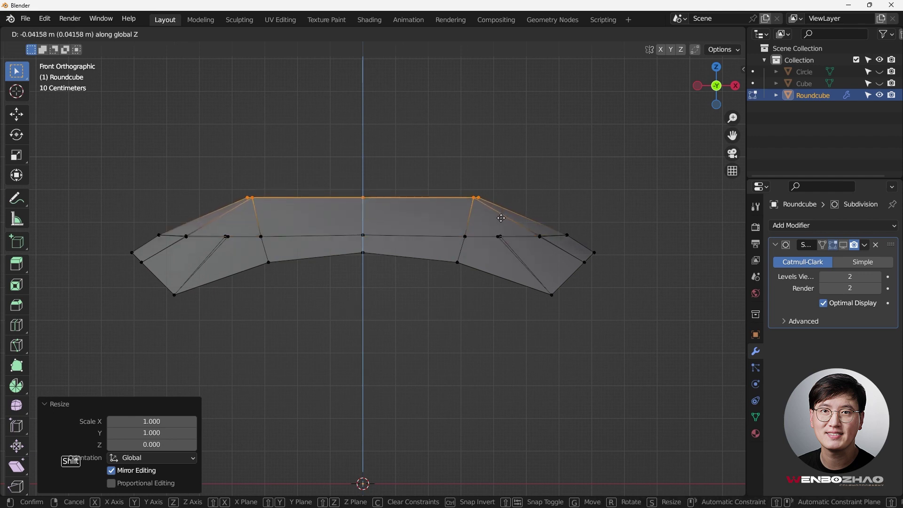
key("ctrl")
key("ctrl")
key("ctrl")
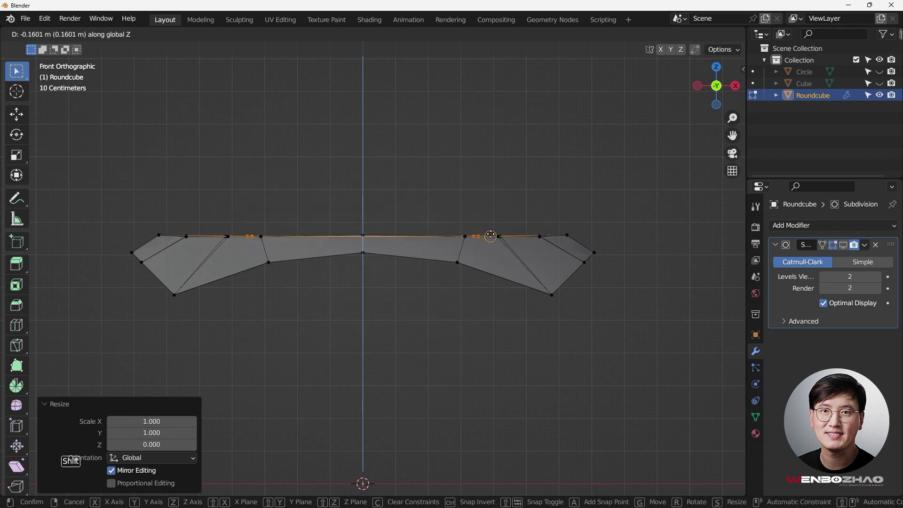
left_click(489, 229)
Step: Turn off snapping, return to Object Mode and show the flattened patch from the top
middle_click_drag(490, 228, 447, 264)
key("KP_1")
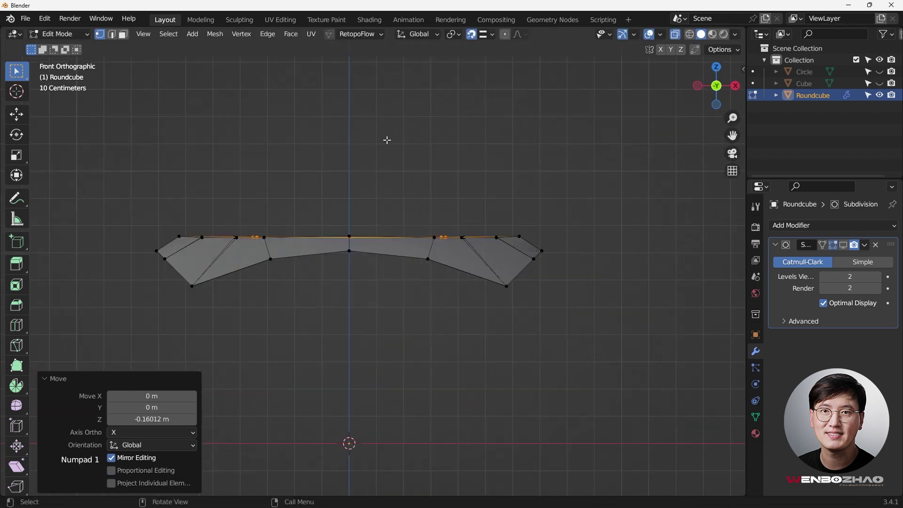
left_click(474, 39)
middle_click_drag(451, 97, 424, 206)
key("Tab")
key("KP_7")
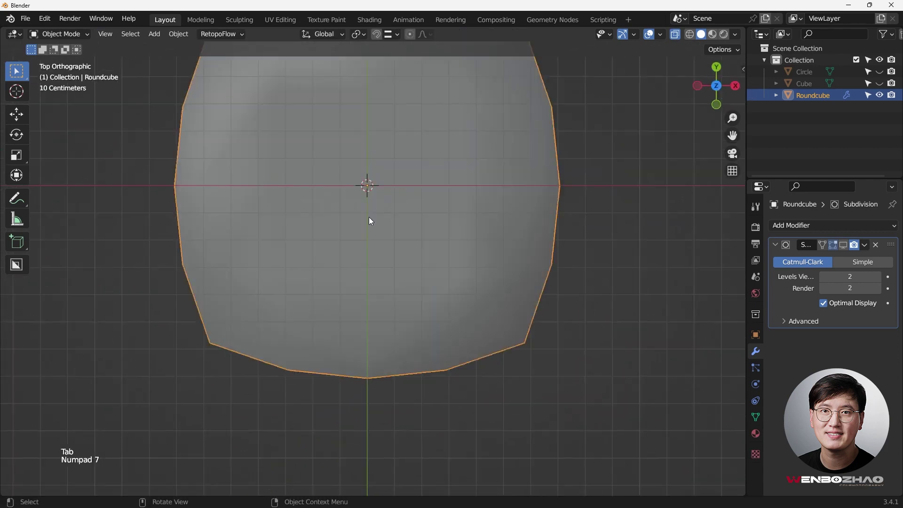
Step: In Edit Mode, box-select the patch's uppermost vertices in front view and flatten them with a Z scale of 0
key("Tab")
scroll(410, 173, "down", 3)
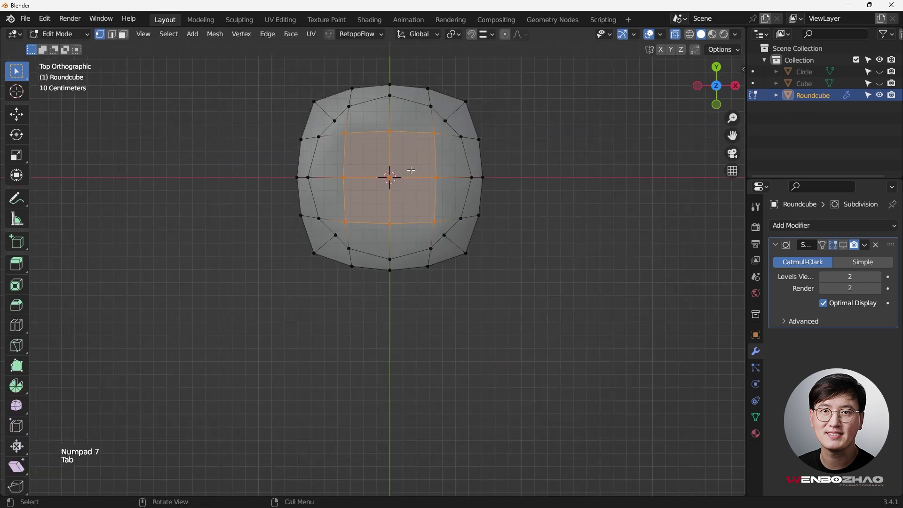
middle_click_drag(410, 172, 427, 137)
key("KP_7")
scroll(377, 124, "up", 2)
middle_click_drag(377, 125, 397, 80)
key("KP_1")
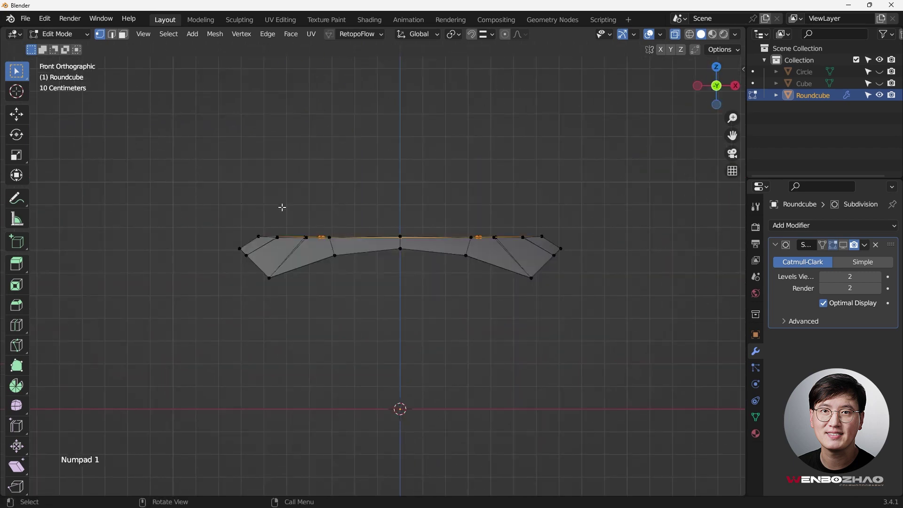
scroll(282, 207, "up", 3)
middle_click_drag(282, 222, 242, 197, "shift")
scroll(152, 195, "down", 3)
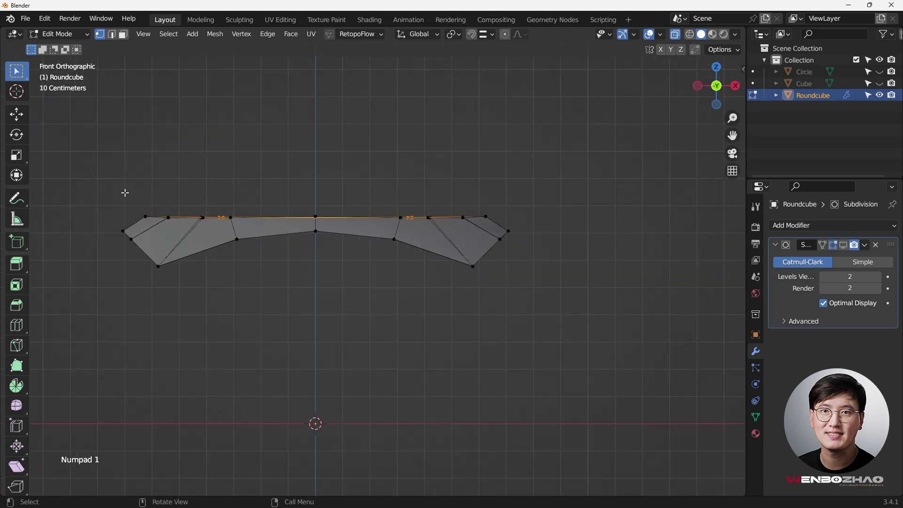
left_click_drag(124, 193, 494, 227)
scroll(476, 227, "up", 1)
middle_click_drag(475, 228, 633, 238, "shift")
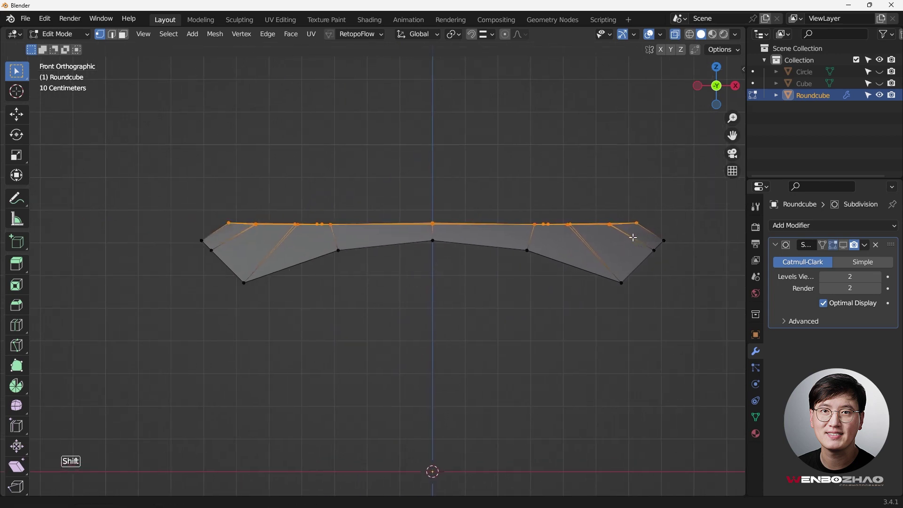
scroll(448, 209, "up", 6)
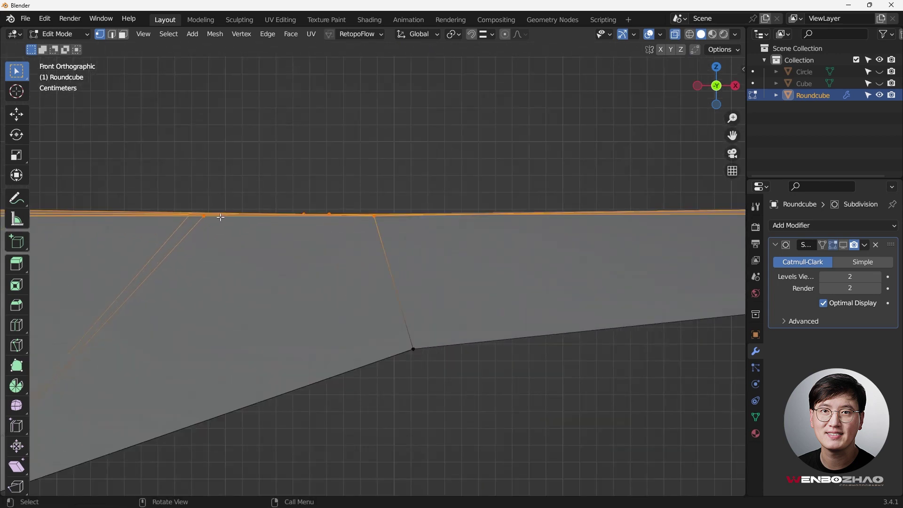
scroll(308, 213, "down", 5)
middle_click_drag(444, 200, 362, 219, "shift")
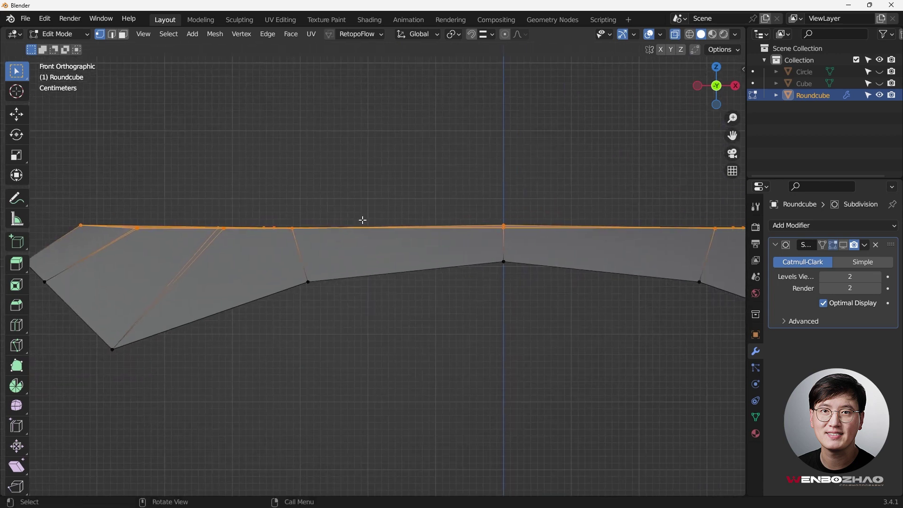
scroll(524, 203, "down", 2)
middle_click_drag(506, 190, 478, 196, "shift")
key("s")
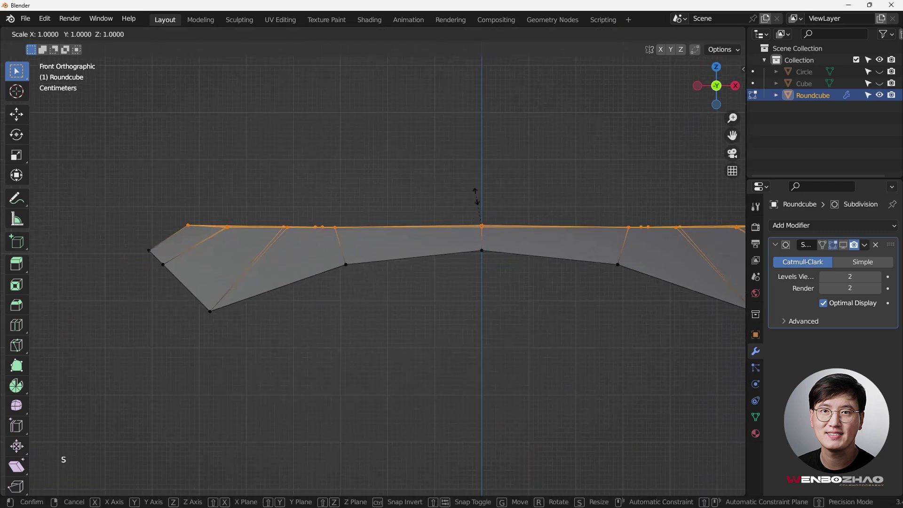
key("z")
key("0")
key("Return")
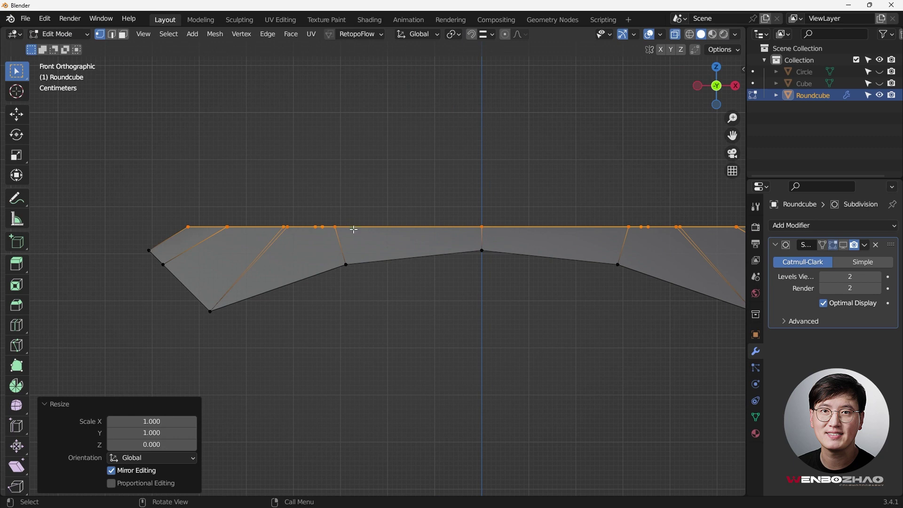
middle_click_drag(353, 226, 363, 254)
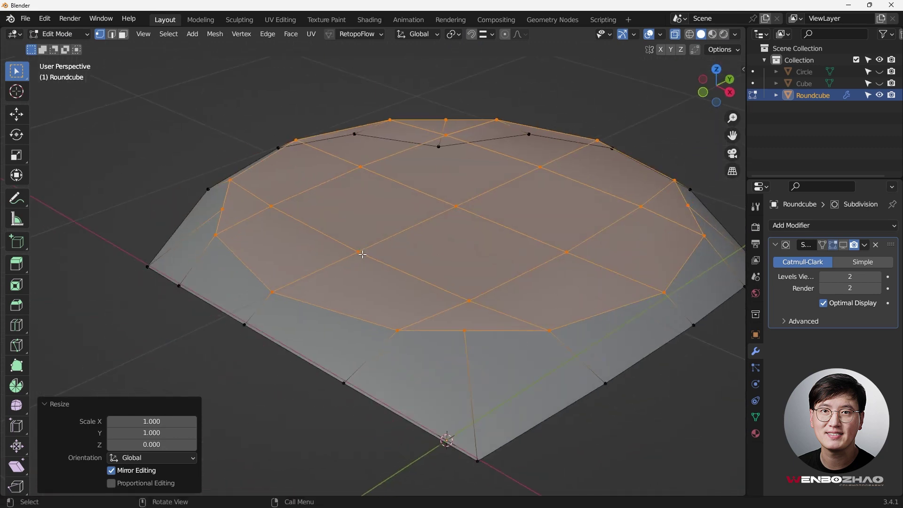
Step: Return to Object Mode, turn off X-ray and check the flattened patch from the top and front
key("KP_1")
key("Tab")
middle_click_drag(434, 154, 429, 230)
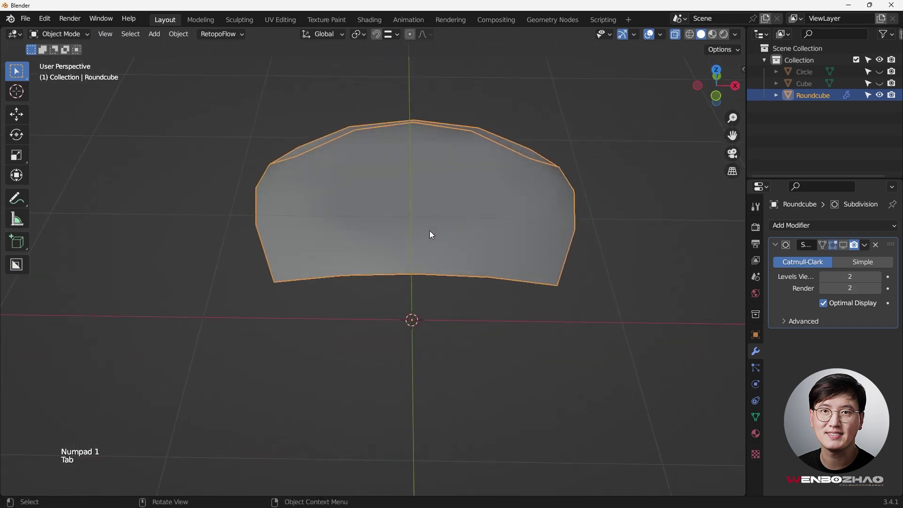
key("KP_7")
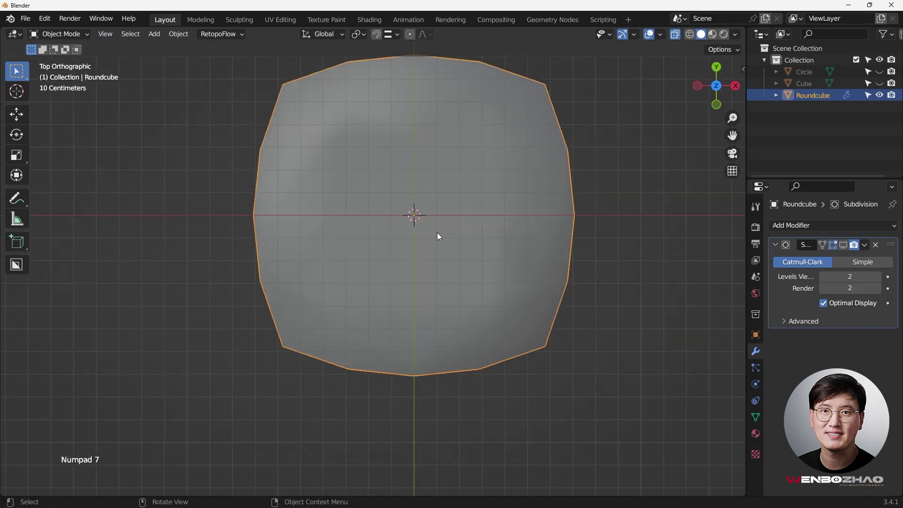
scroll(436, 232, "down", 4)
key("alt+z")
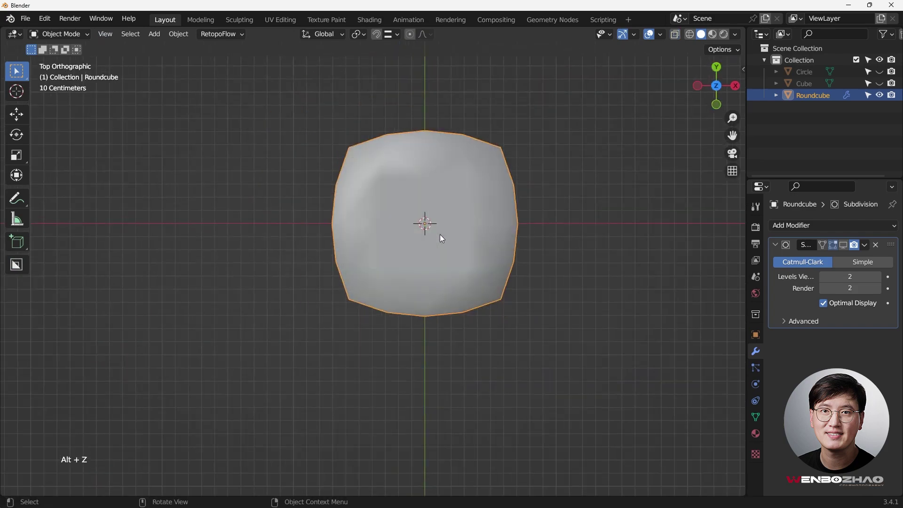
middle_click_drag(440, 234, 451, 169)
key("KP_1")
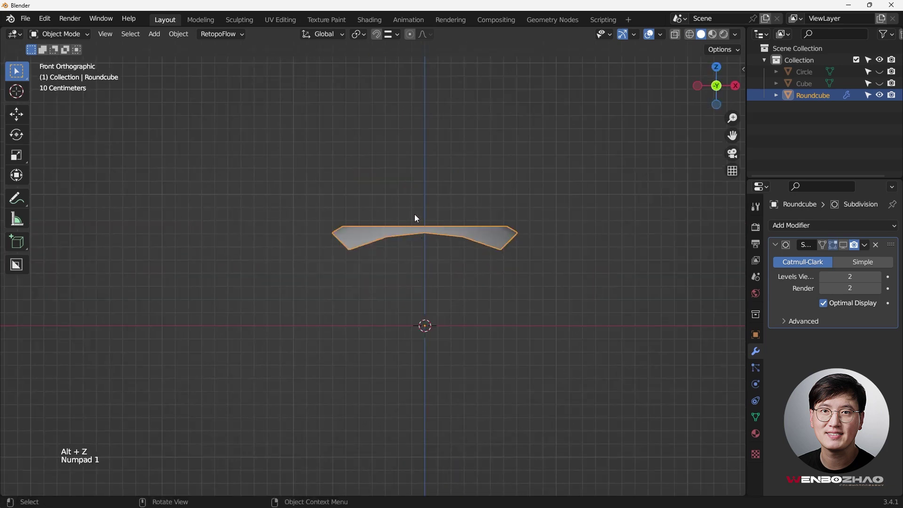
middle_click_drag(439, 223, 357, 181, "shift")
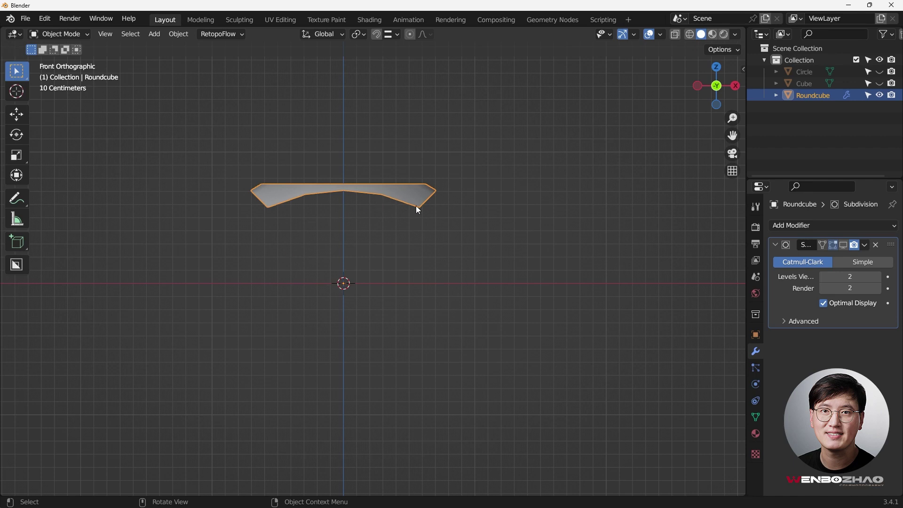
Step: Duplicate the patch in place and hide the viewport toolbar
key("shift+d")
right_click(442, 210)
key("t")
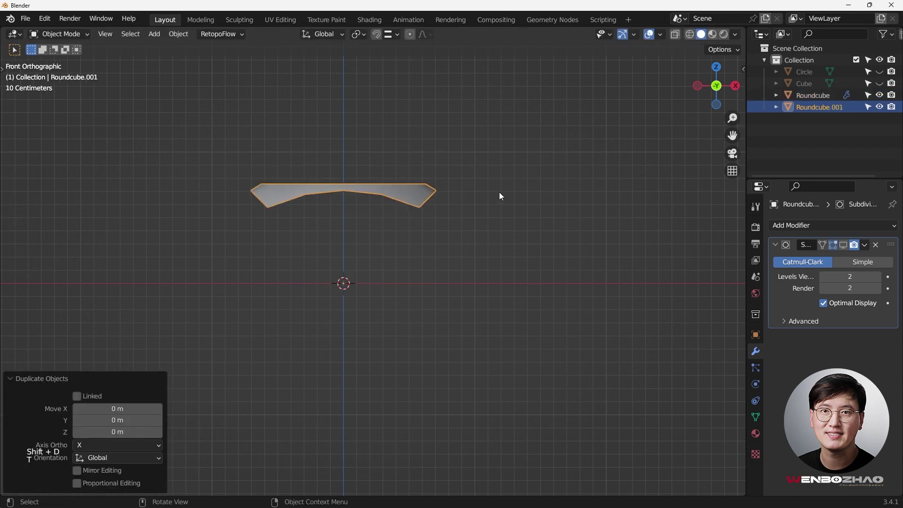
Step: Try rotating the duplicated patch 90° in front view, and undo the rotation
key("r")
left_click(426, 394)
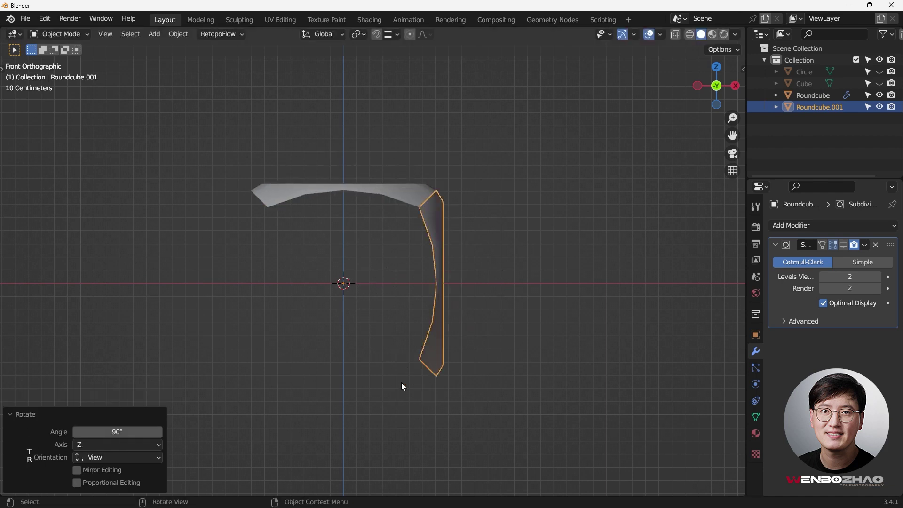
key("ctrl+z")
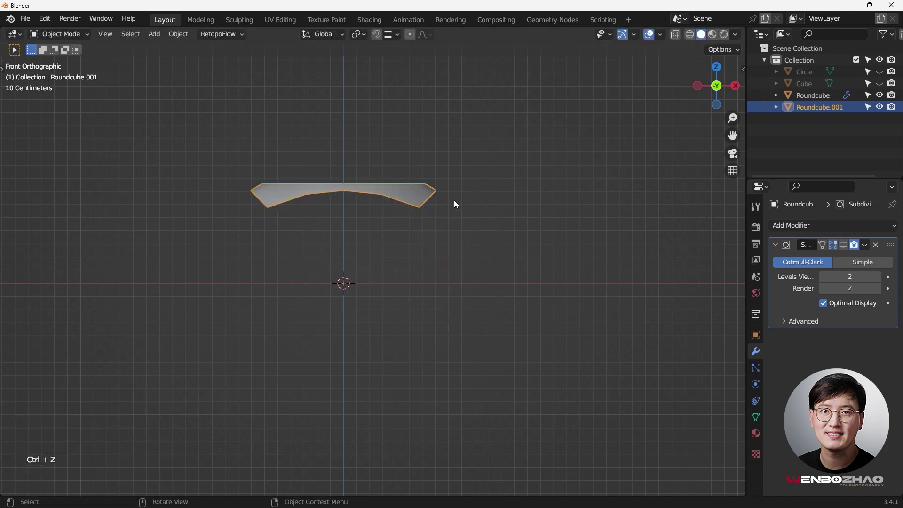
Step: Add a Plain Axes empty at the world origin
middle_click_drag(417, 198, 380, 212, "shift")
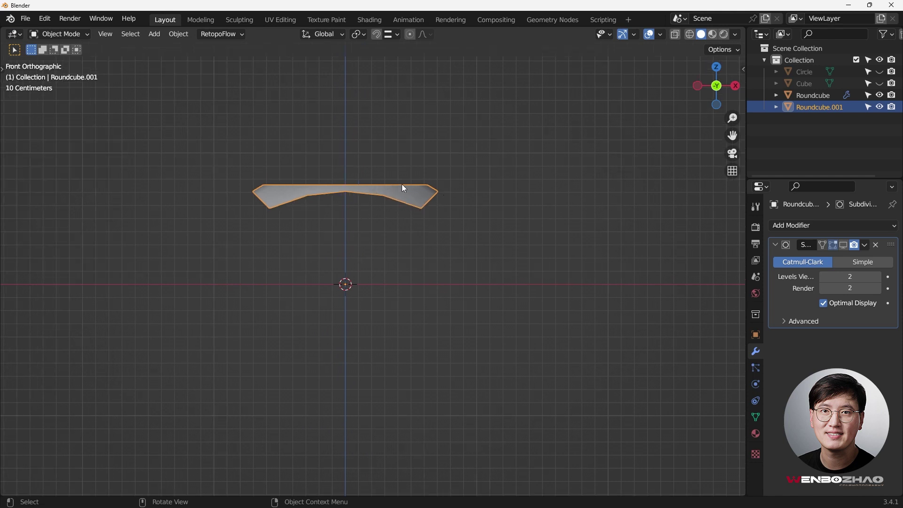
key("shift+a")
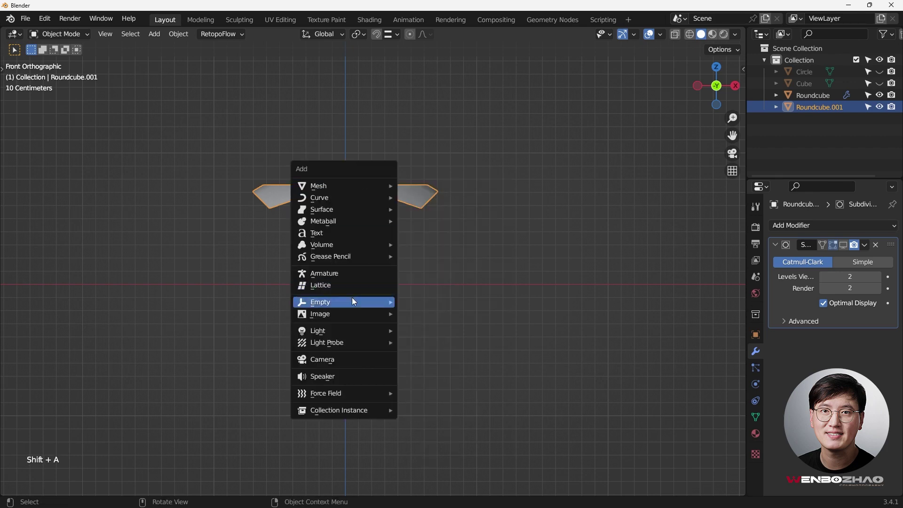
mouse_move(351, 299)
left_click(425, 299)
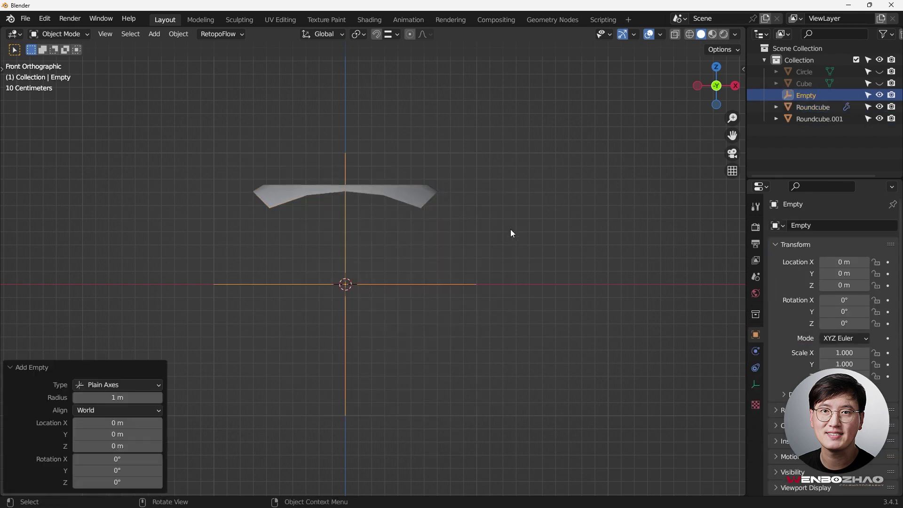
Step: Set the duplicated patch's origin to the 3D cursor
left_click(407, 198)
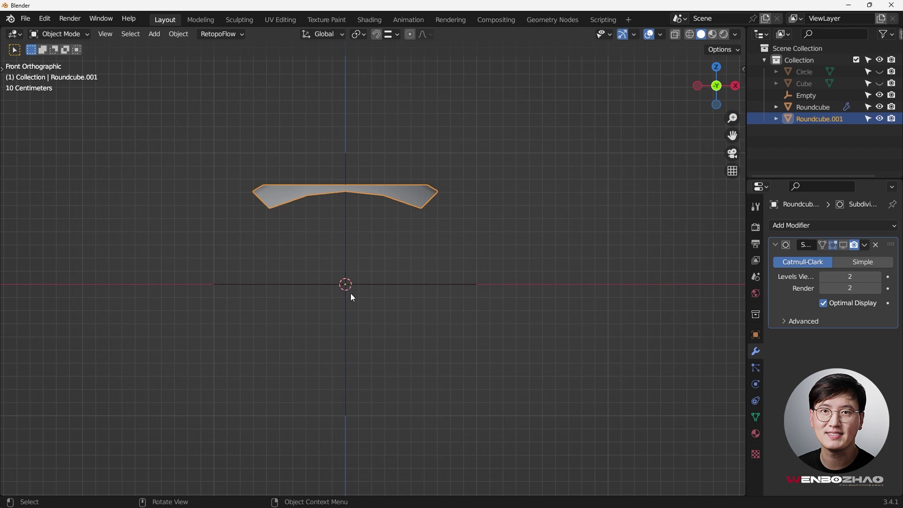
left_click(380, 284)
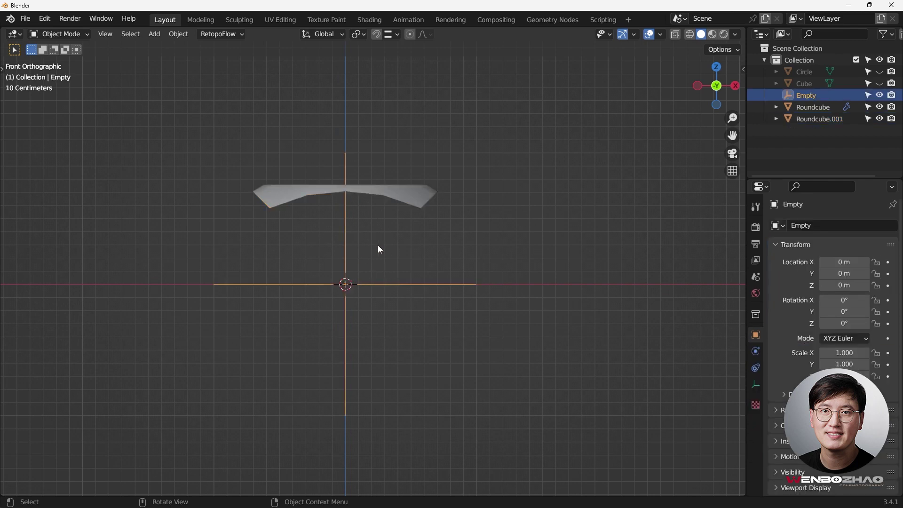
left_click(410, 200)
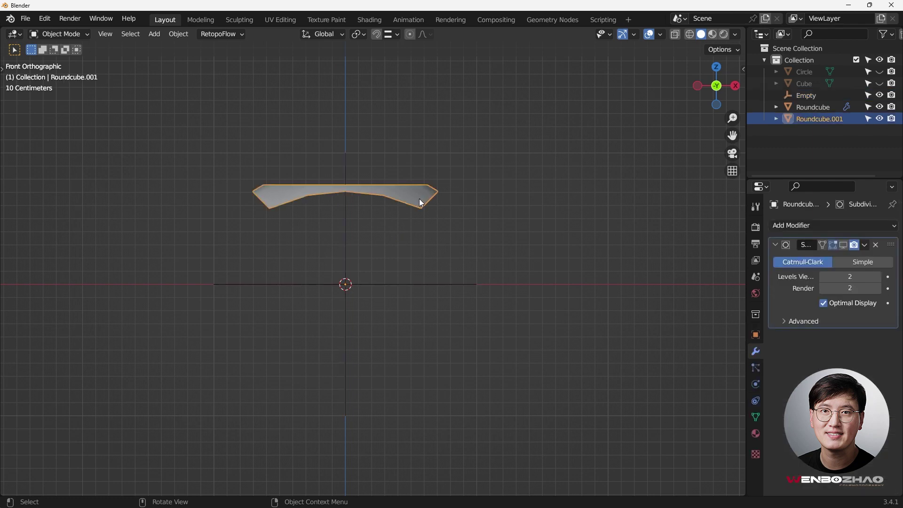
right_click(433, 198)
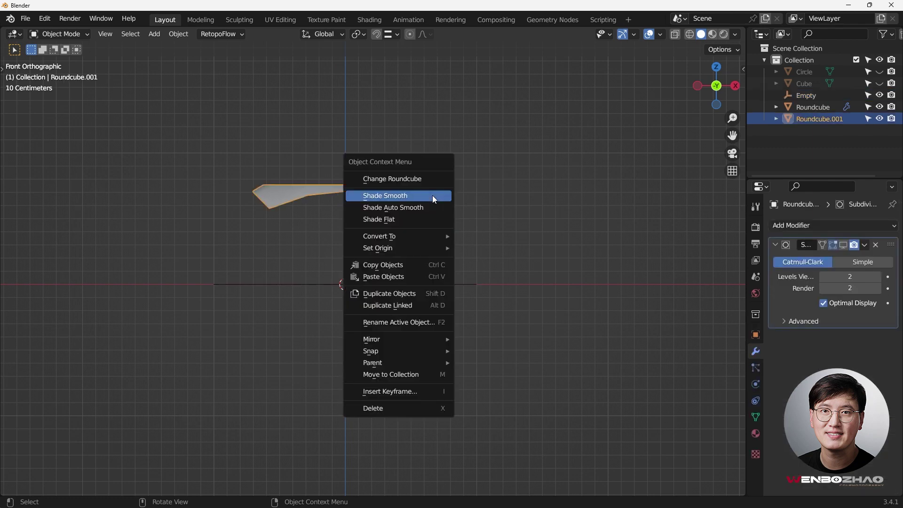
mouse_move(425, 249)
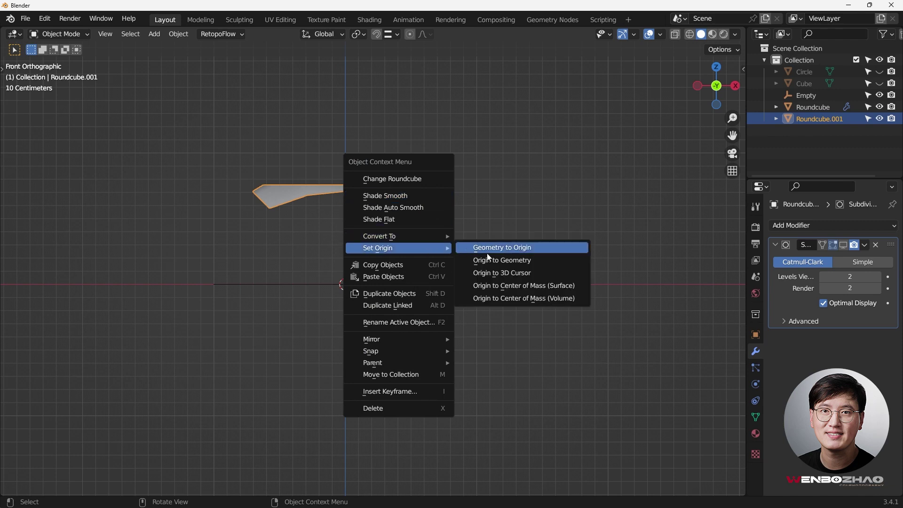
left_click(501, 274)
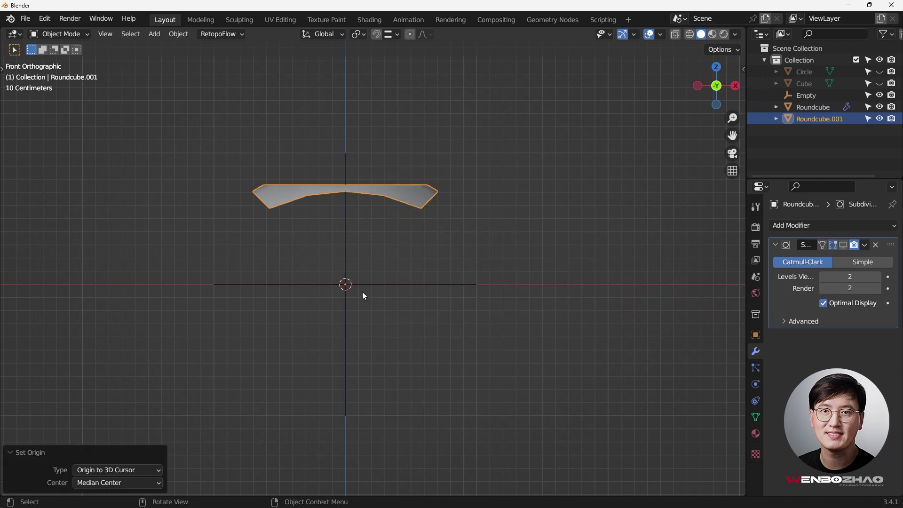
Step: Add an Array modifier to the duplicated patch and move it above the Subdivision modifier
left_click(377, 283)
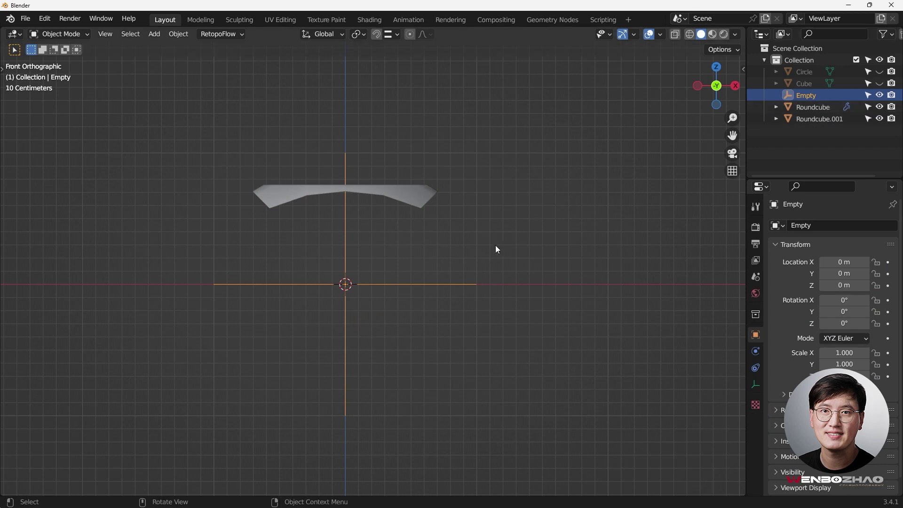
left_click(415, 198)
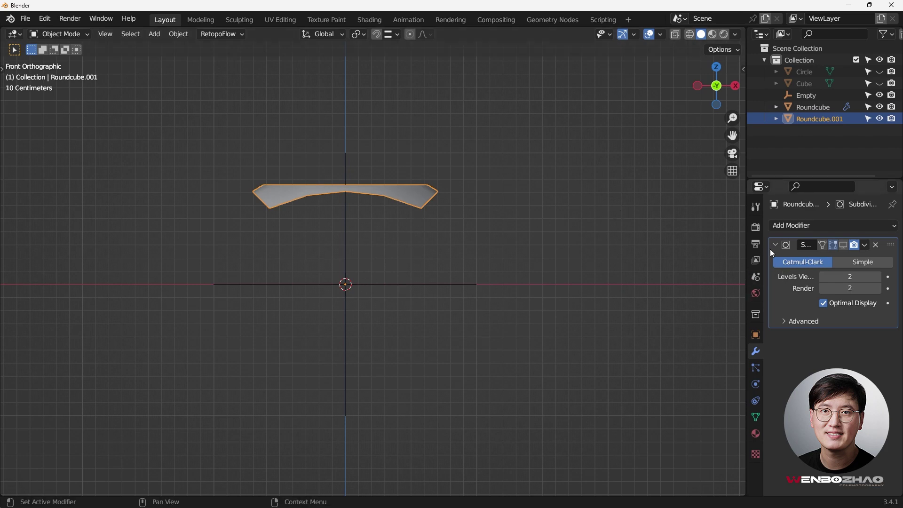
left_click(800, 226)
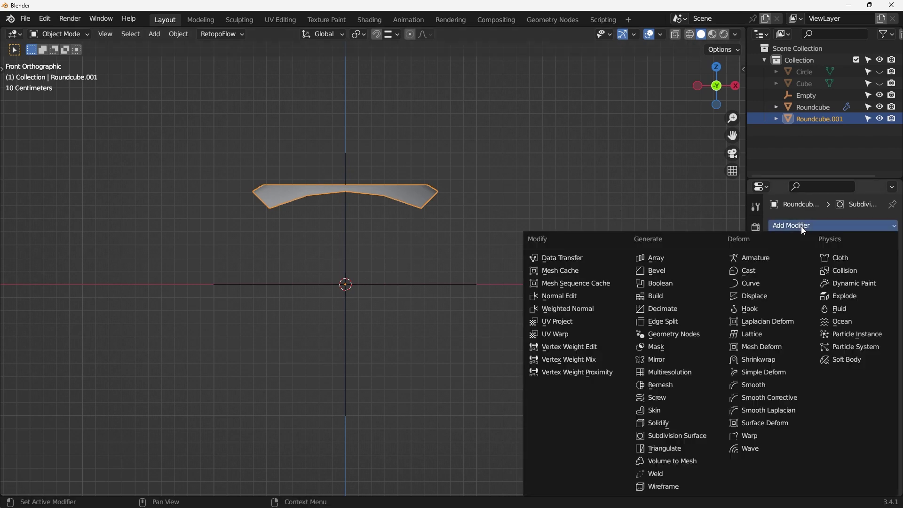
left_click(669, 261)
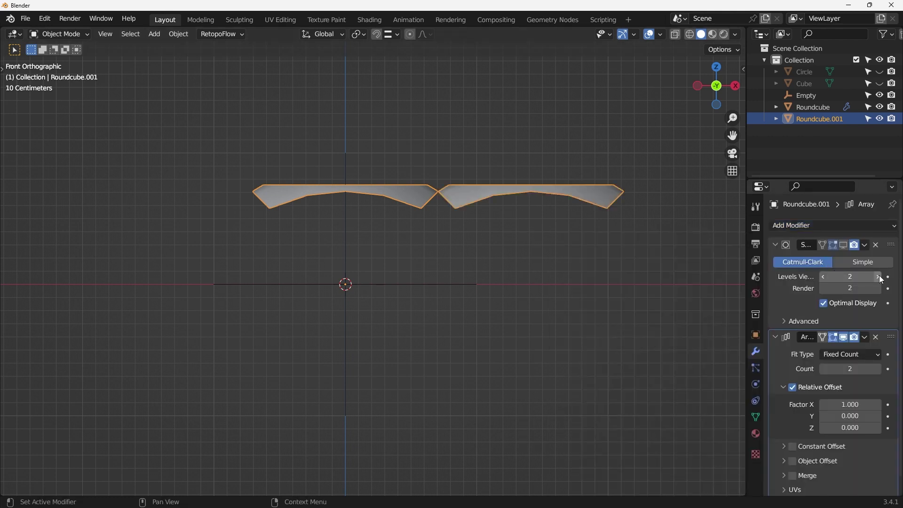
left_click_drag(890, 339, 890, 245)
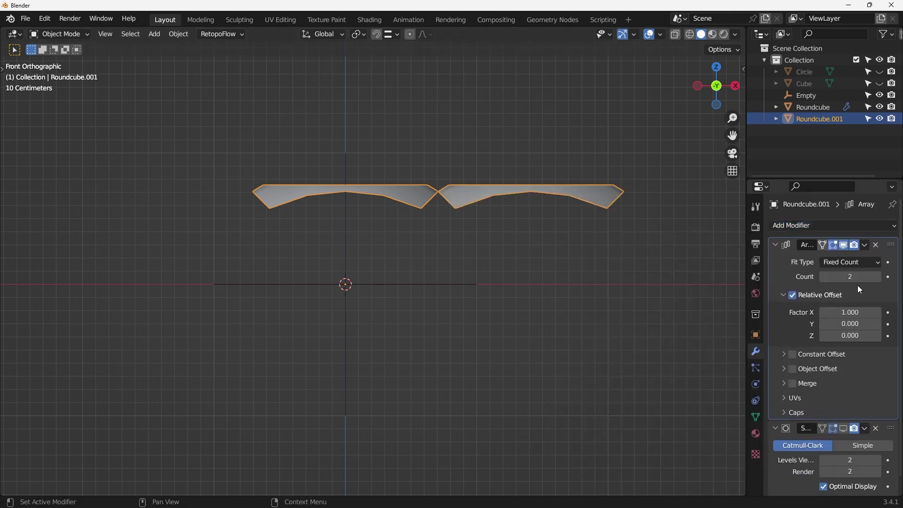
Step: Set the array count to 4 and turn off Relative Offset
left_click(878, 277)
left_click(877, 276)
scroll(436, 244, "down", 3)
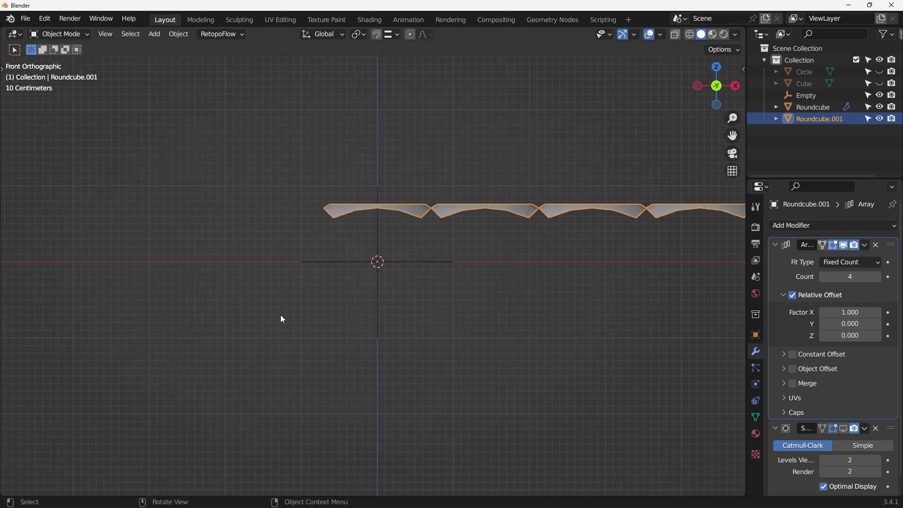
left_click(794, 295)
left_click(783, 294)
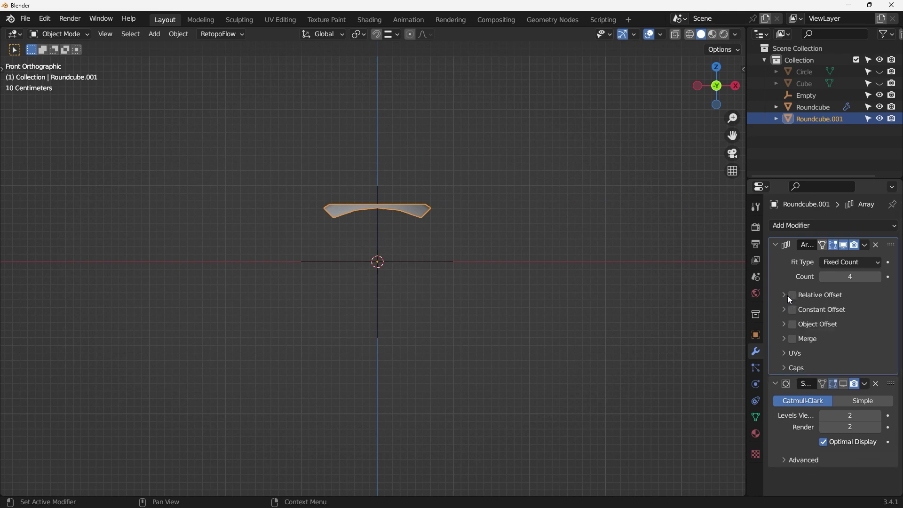
Step: Enable the array's Object Offset using the Empty, and turn on Merge including the first and last copies
left_click(791, 324)
left_click(783, 324)
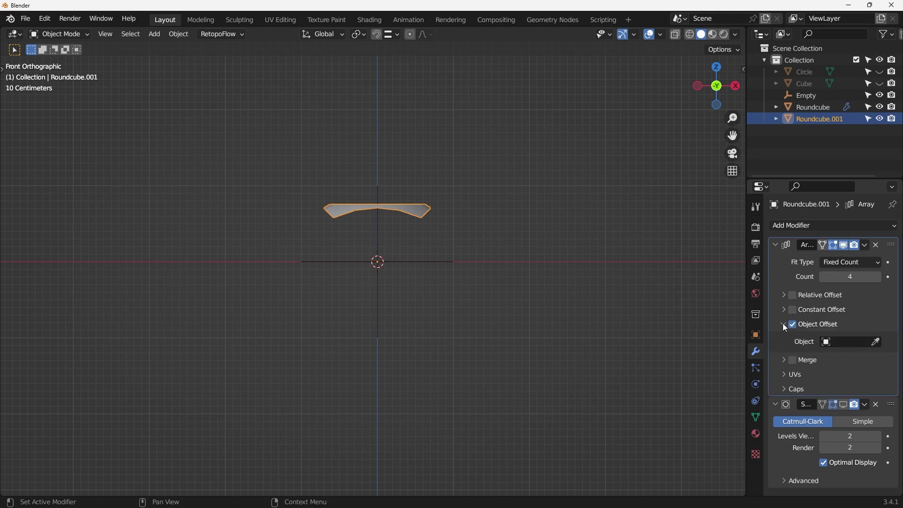
left_click(876, 342)
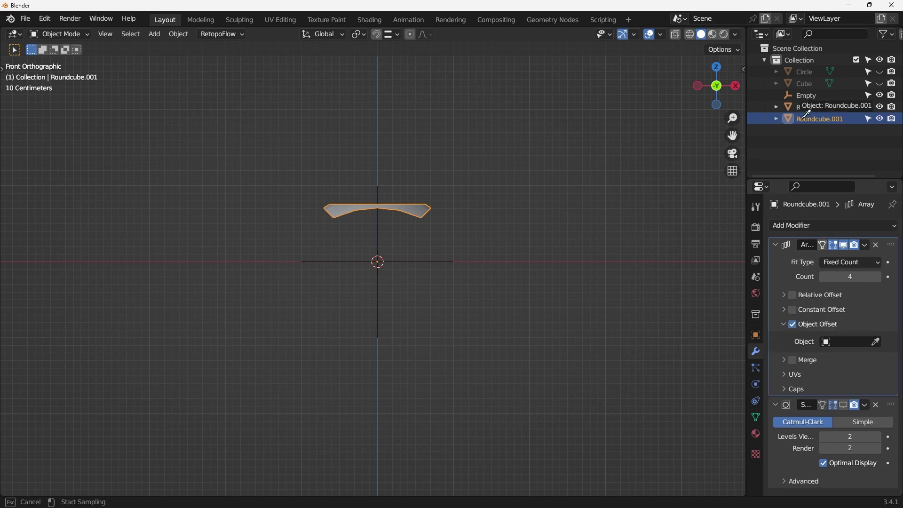
left_click(809, 94)
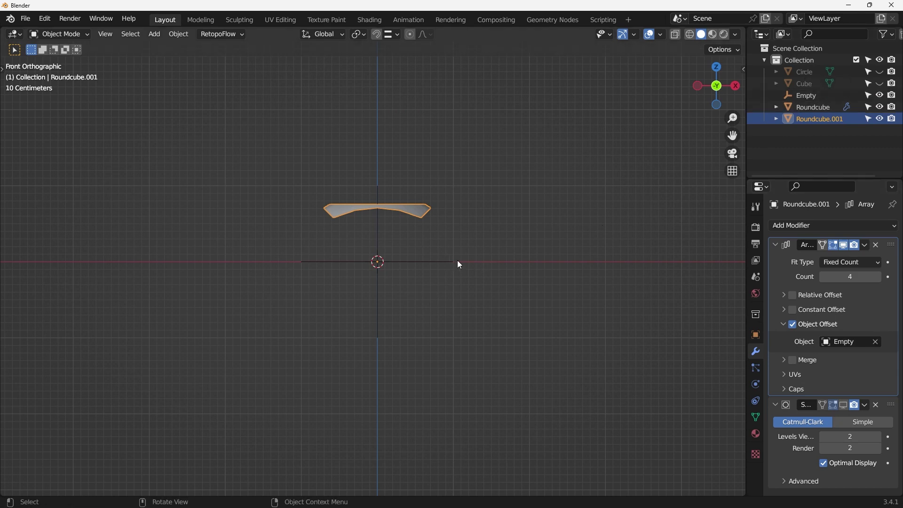
left_click(792, 360)
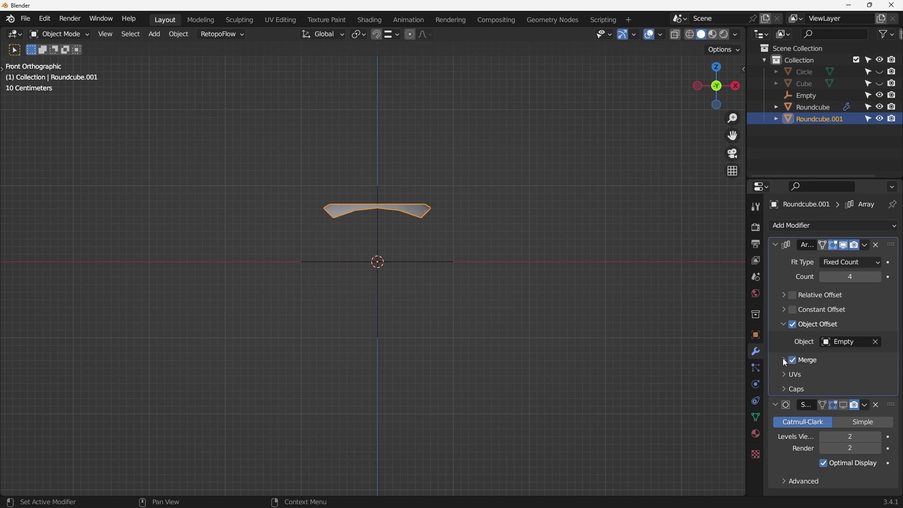
left_click(782, 360)
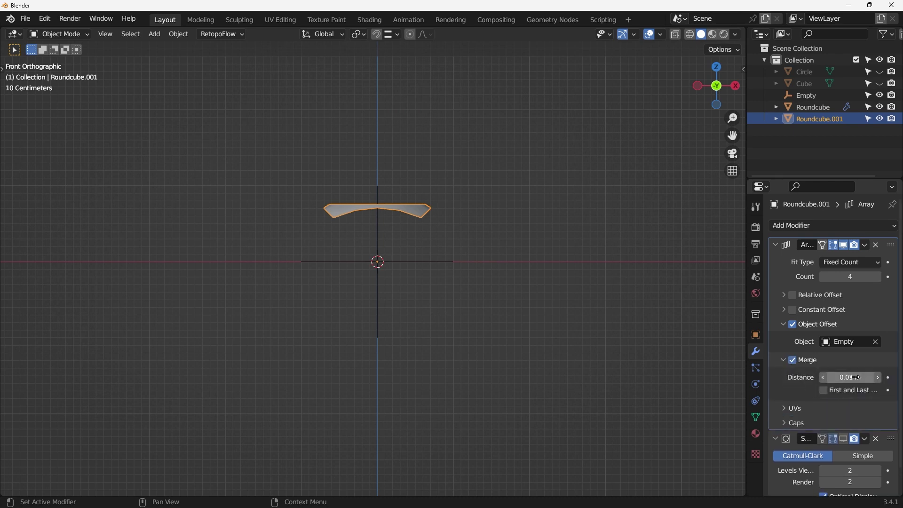
Step: Rotate the empty 90° in front view so the arrayed patches form a closed ring
left_click(440, 263)
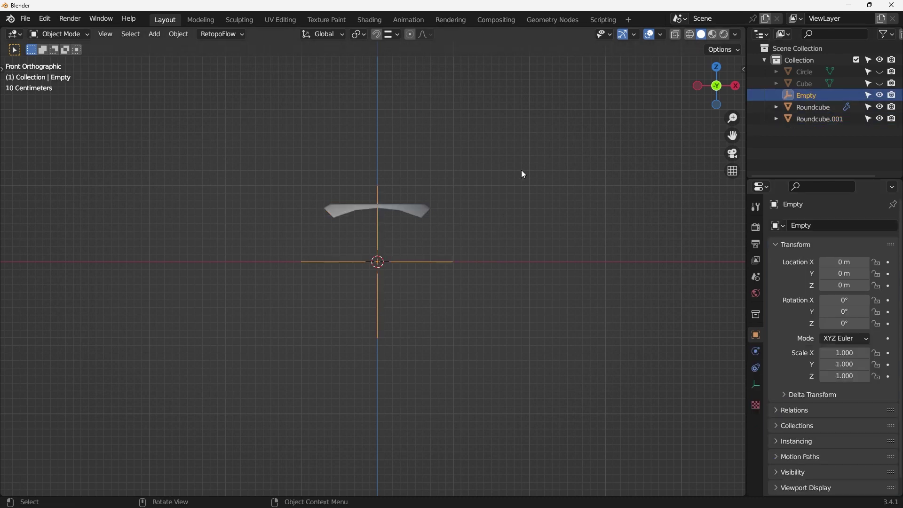
key("r")
key("ctrl")
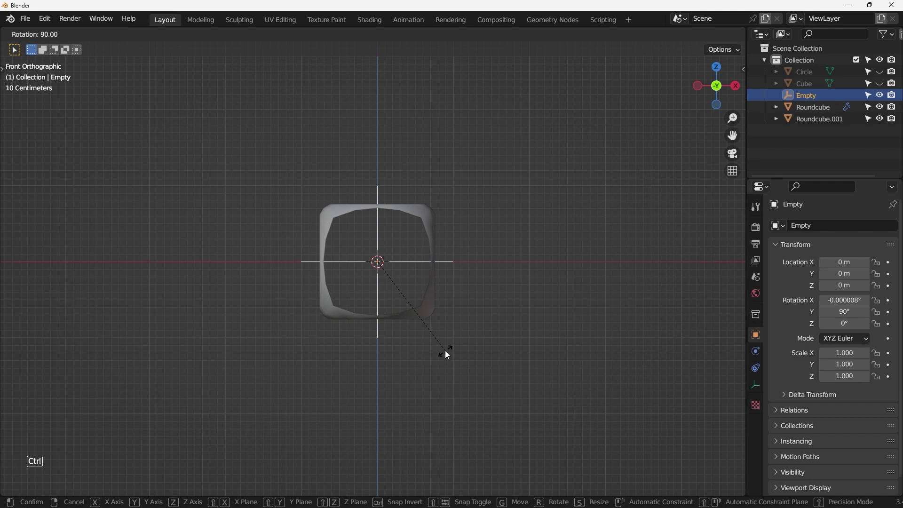
left_click(445, 351)
scroll(344, 229, "up", 1)
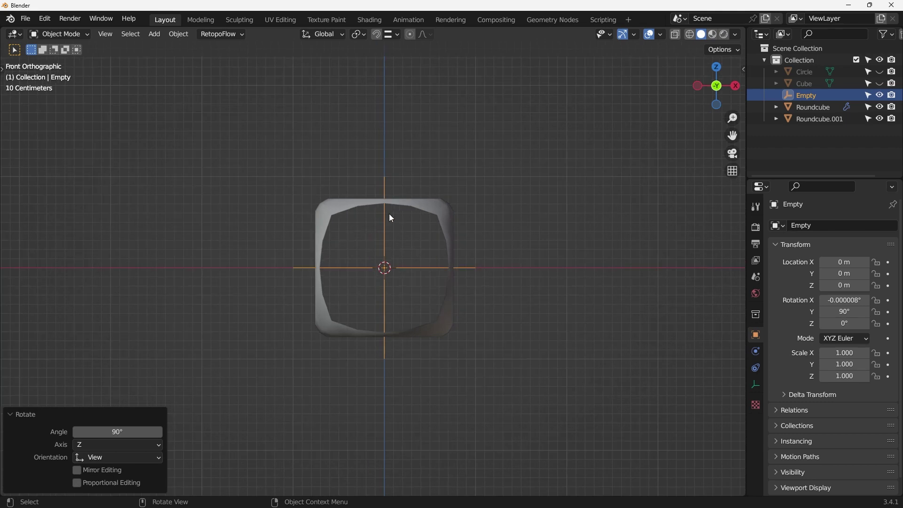
Step: Shade the arrayed patch object flat
mouse_move(440, 211)
middle_mouse_down()
mouse_move(387, 218)
mouse_move(328, 245)
mouse_move(452, 238)
mouse_move(448, 224)
middle_mouse_up()
right_click(447, 224)
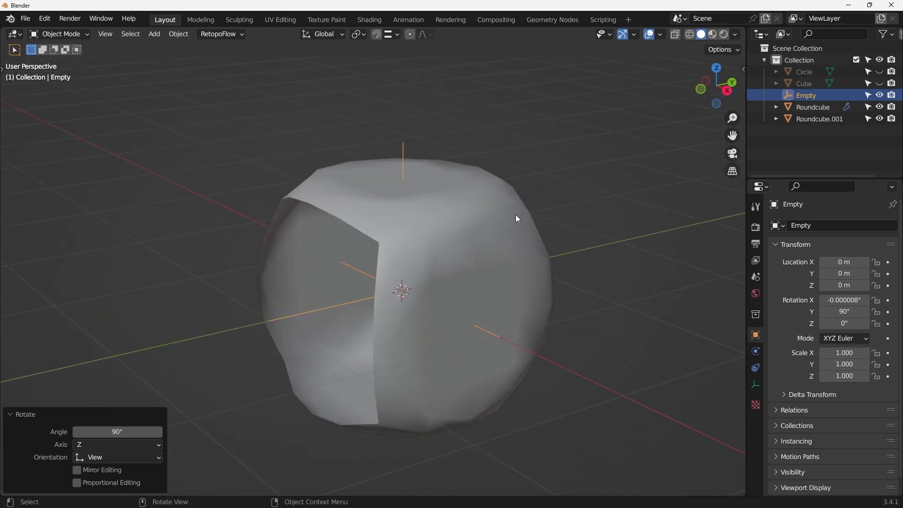
left_click(475, 219)
right_click(476, 217)
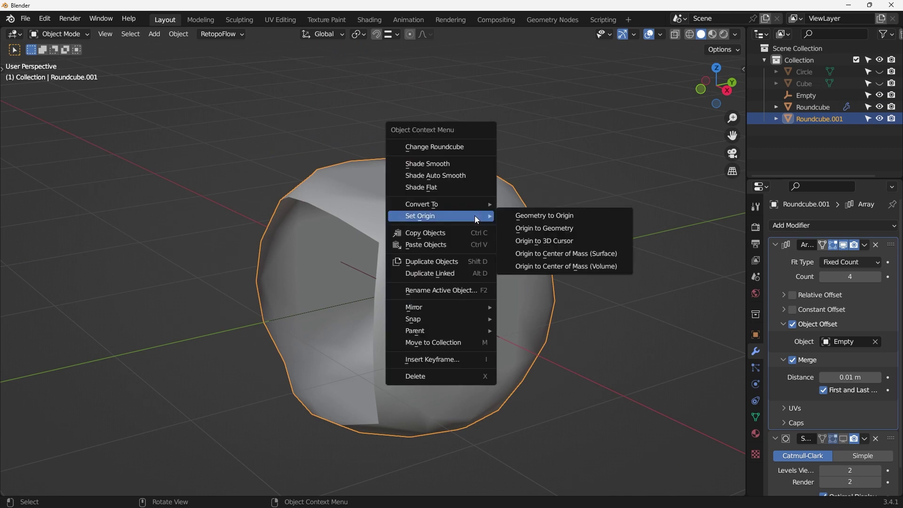
left_click(464, 186)
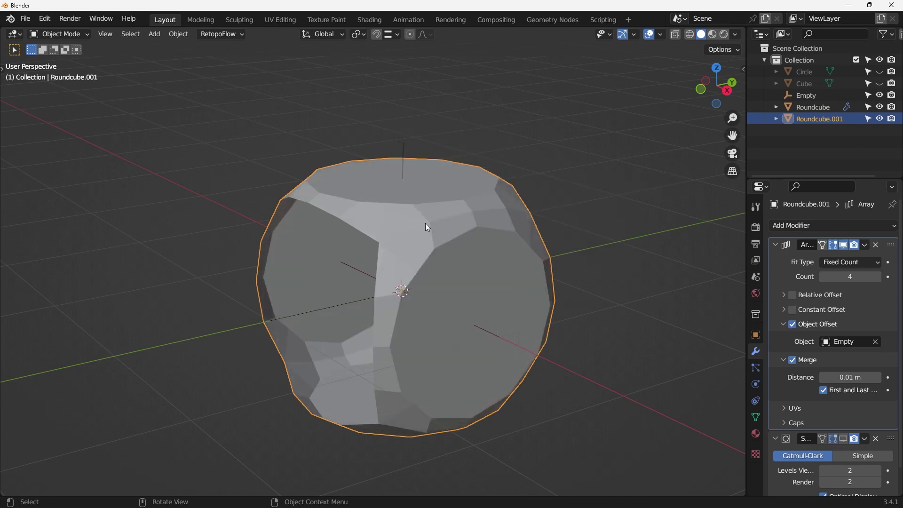
Step: Duplicate the arrayed ring in place, leaving the copy at its original position
middle_click_drag(425, 223, 509, 217)
key("KP_1")
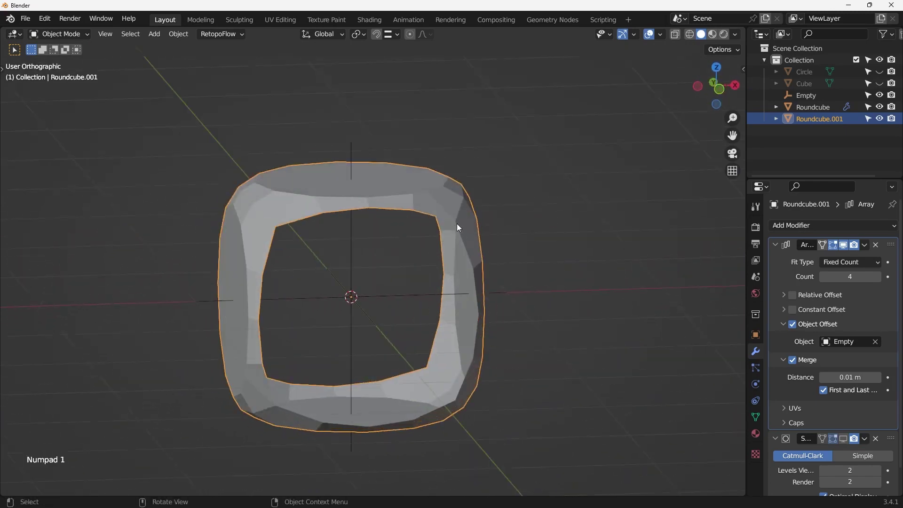
scroll(444, 221, "down", 2)
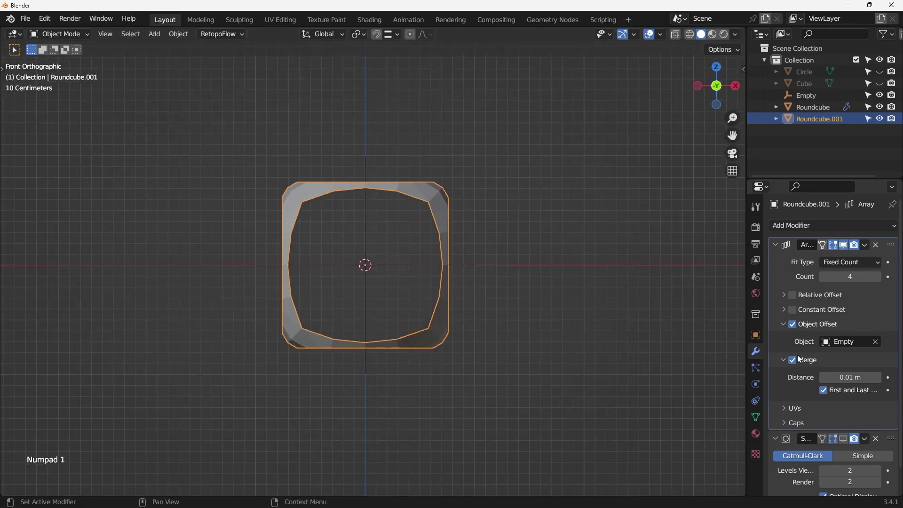
left_click(774, 245)
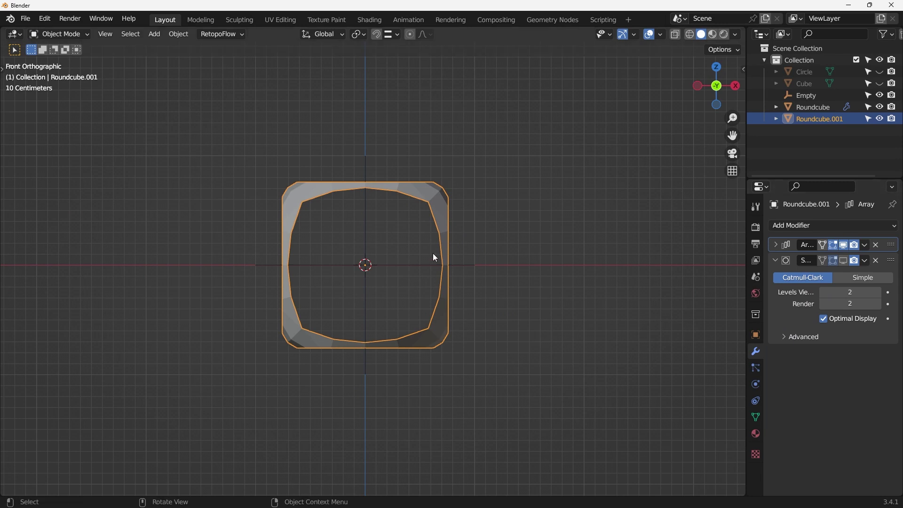
key("shift+d")
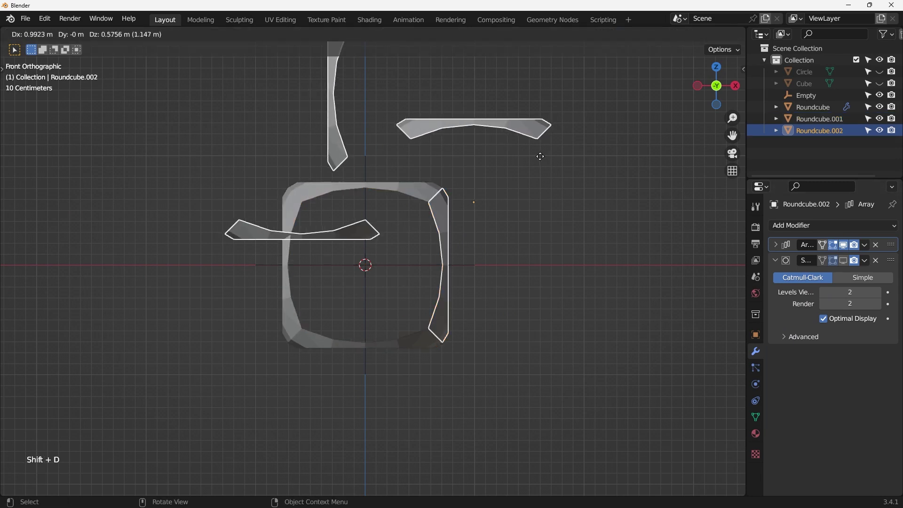
right_click(500, 177)
Step: Move the duplicated ring to a new collection named BU and exclude that collection from the view layer
key("m")
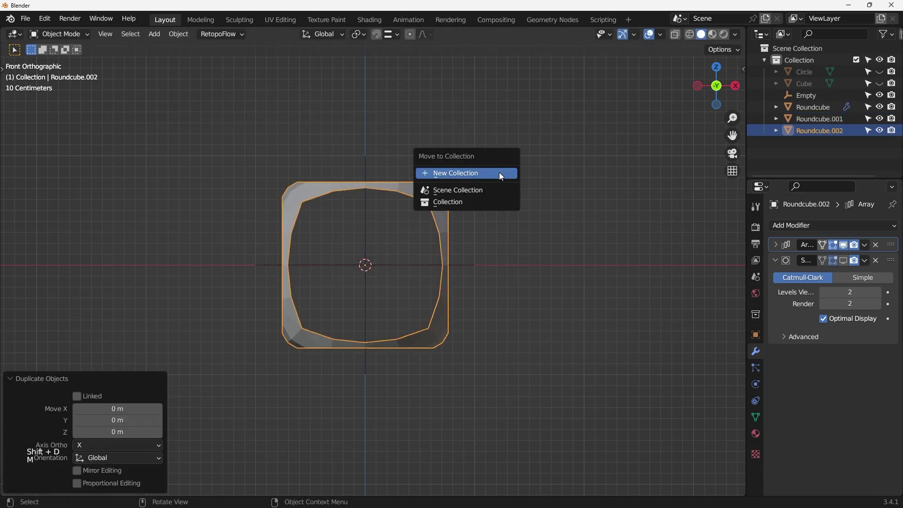
left_click(497, 181)
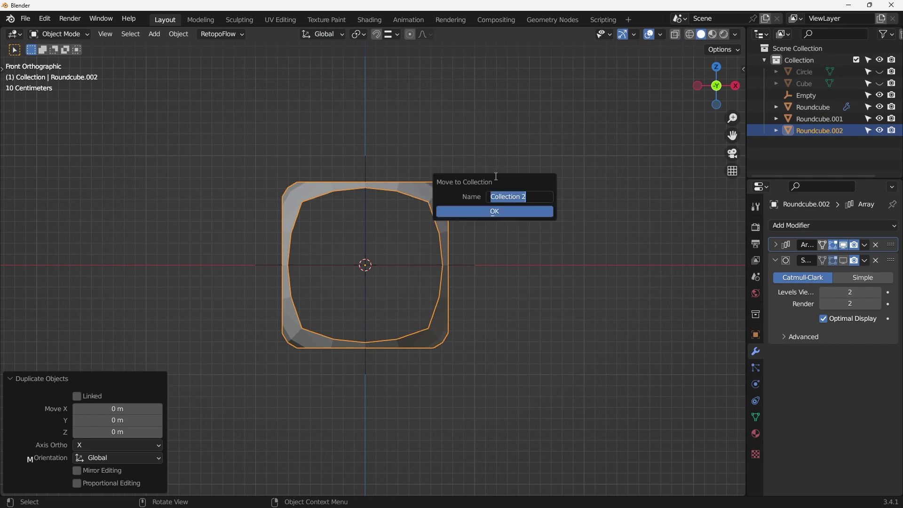
type("BU")
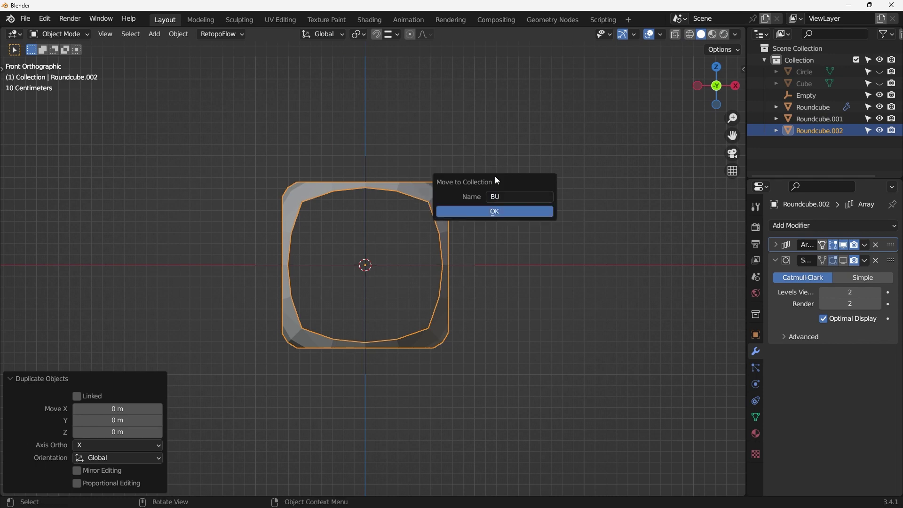
key("Return")
left_click(855, 130)
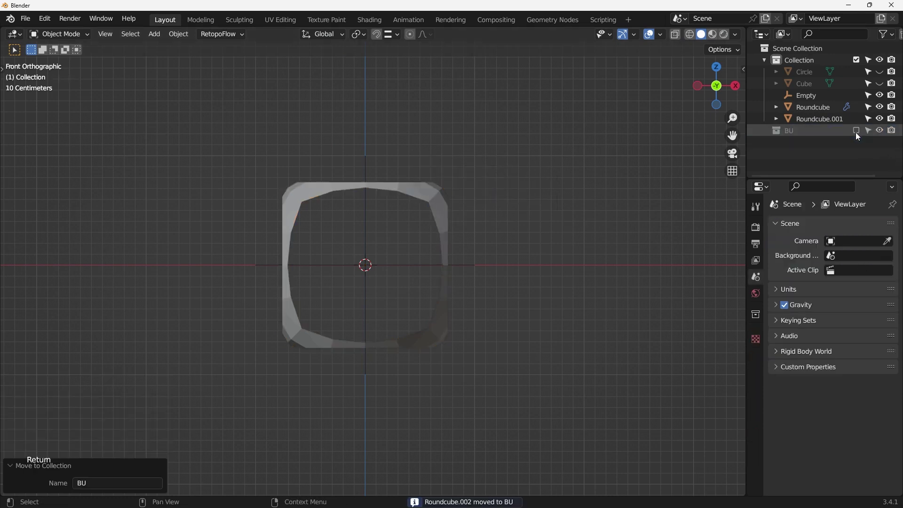
Step: Duplicate the visible ring in place and remove the Array and Subdivision modifiers from the copy
left_click(429, 191)
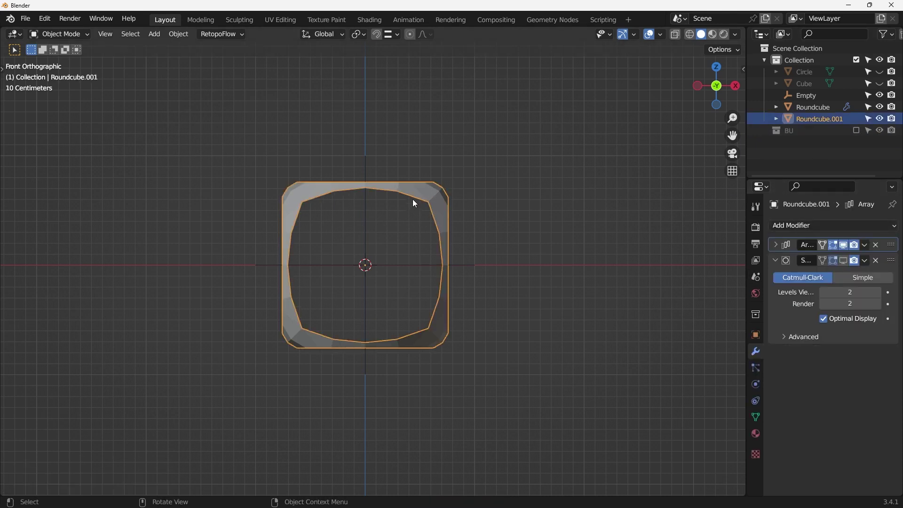
key("shift+d")
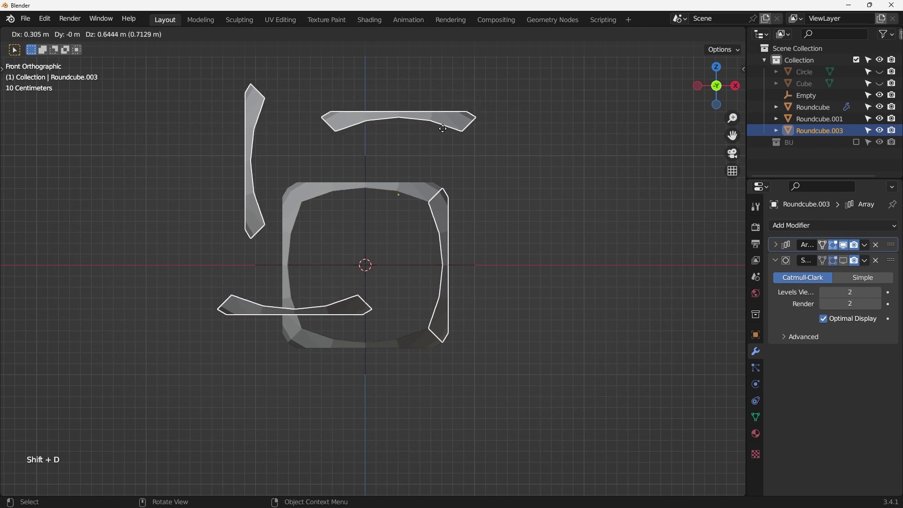
right_click(444, 134)
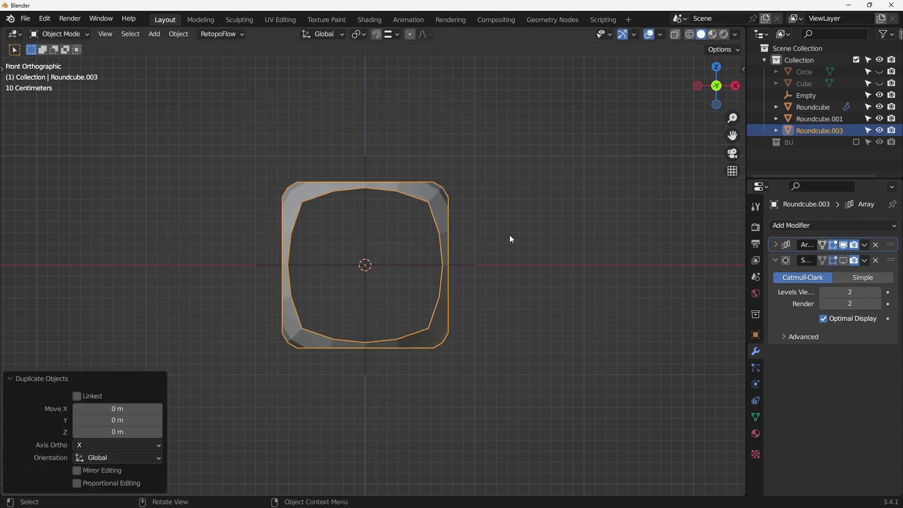
left_click(875, 245)
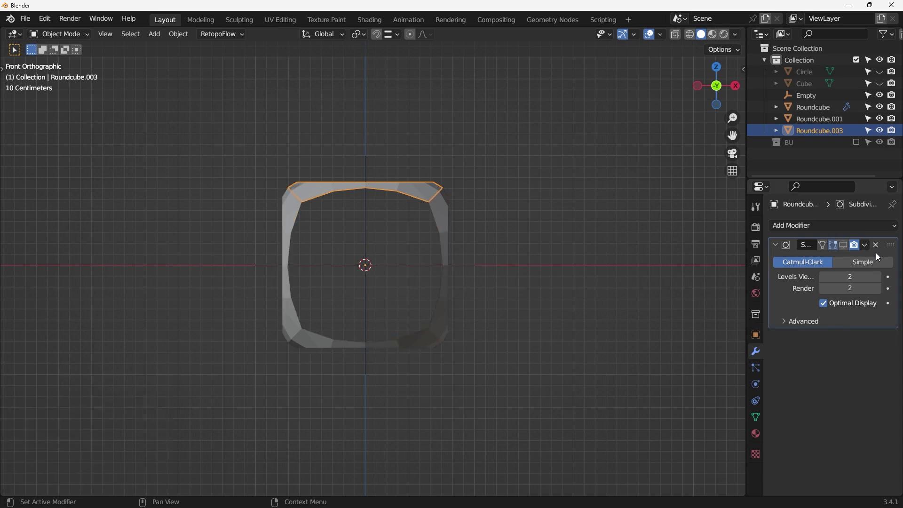
left_click(875, 245)
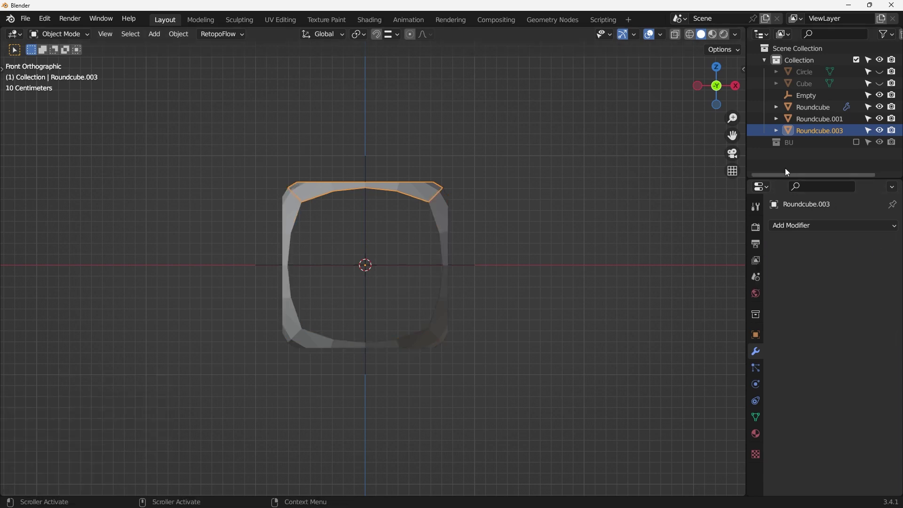
Step: Rotate the single patch copy by -90° in right view to cover one open side of the ring
left_click(814, 119)
left_click(815, 130)
left_click(814, 119)
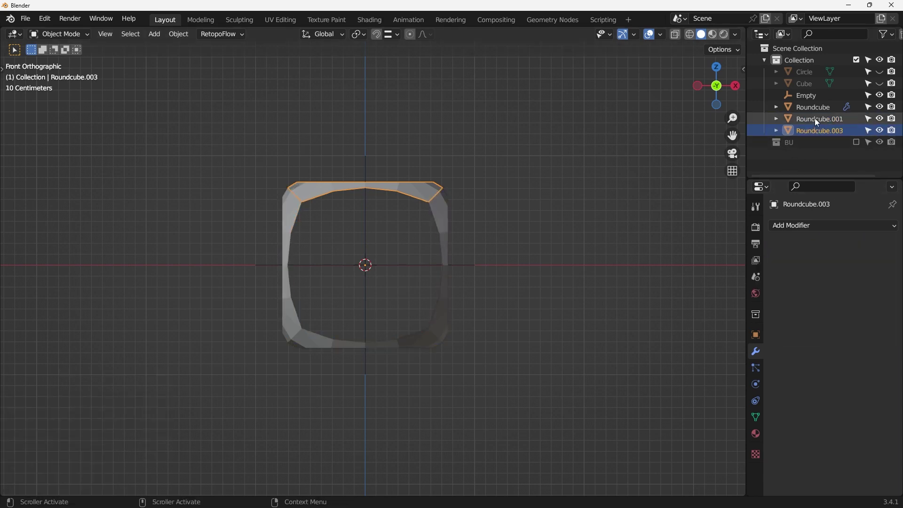
left_click(819, 131)
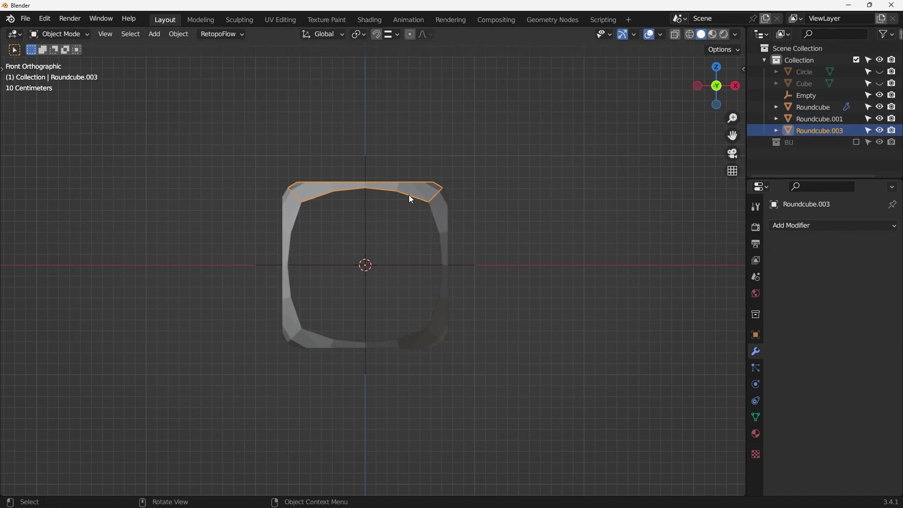
key("KP_7")
key("KP_3")
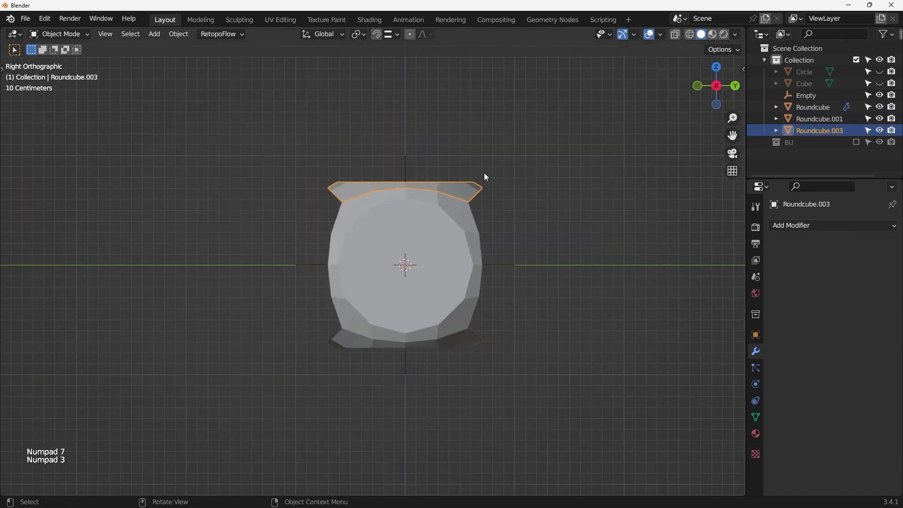
key("r")
key("ctrl")
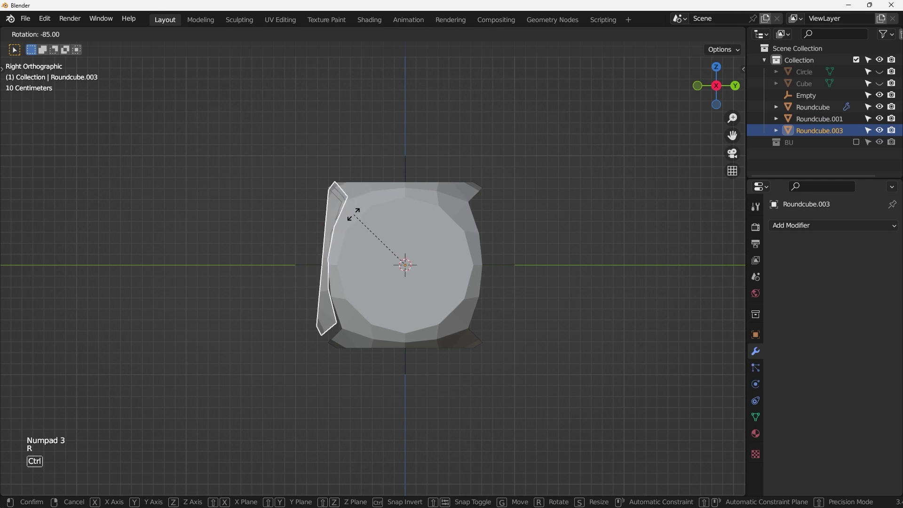
left_click(354, 220)
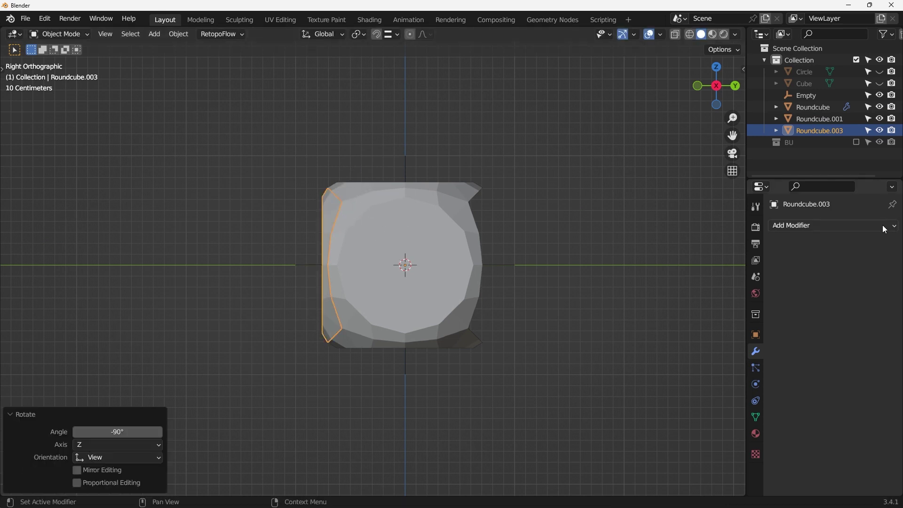
Step: Add a Mirror modifier to the rotated patch and mirror it on the Z axis only
left_click(830, 225)
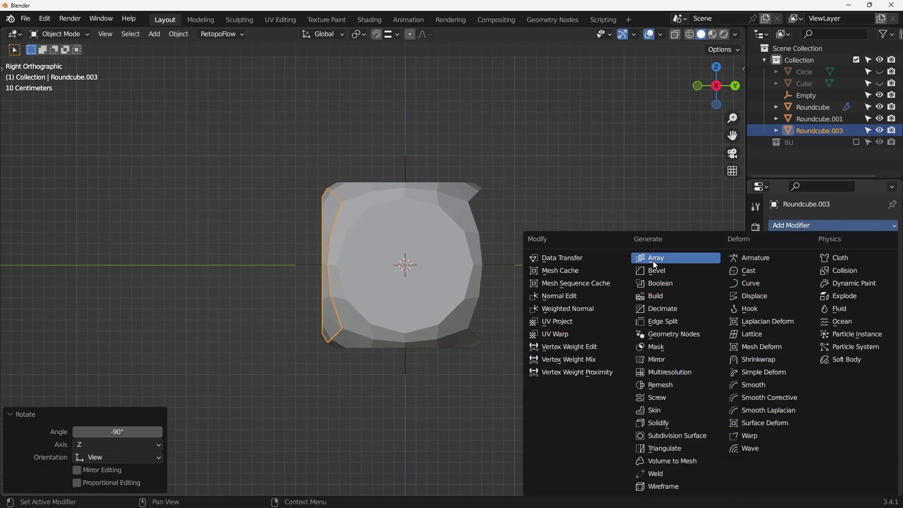
left_click(673, 360)
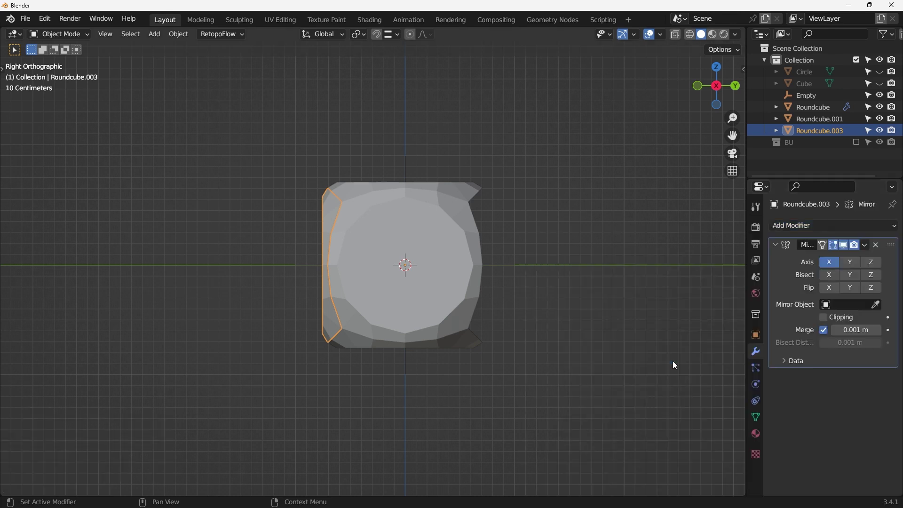
left_click(851, 262)
left_click(866, 260)
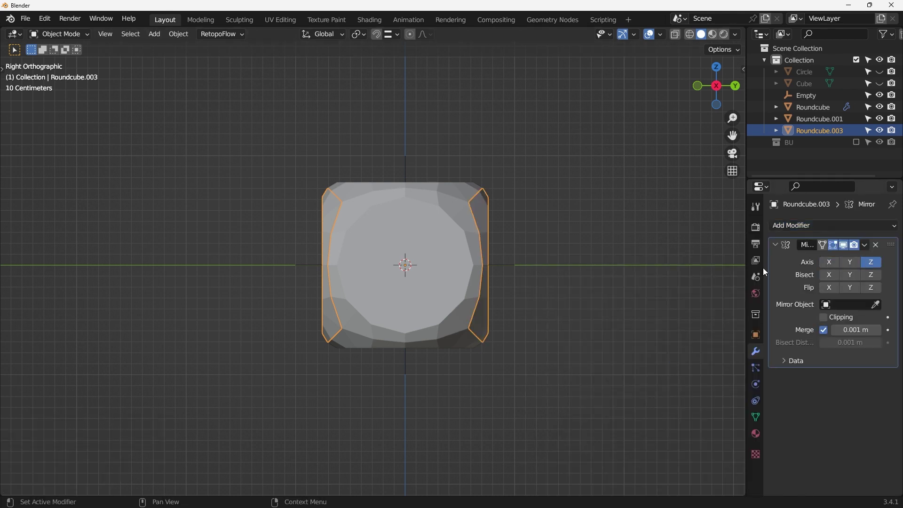
Step: Examine how the mirrored side patches meet the arrayed ring, from an angle and in front view
middle_click_drag(477, 215, 431, 272)
key("KP_1")
key("KP_1")
left_click(570, 248)
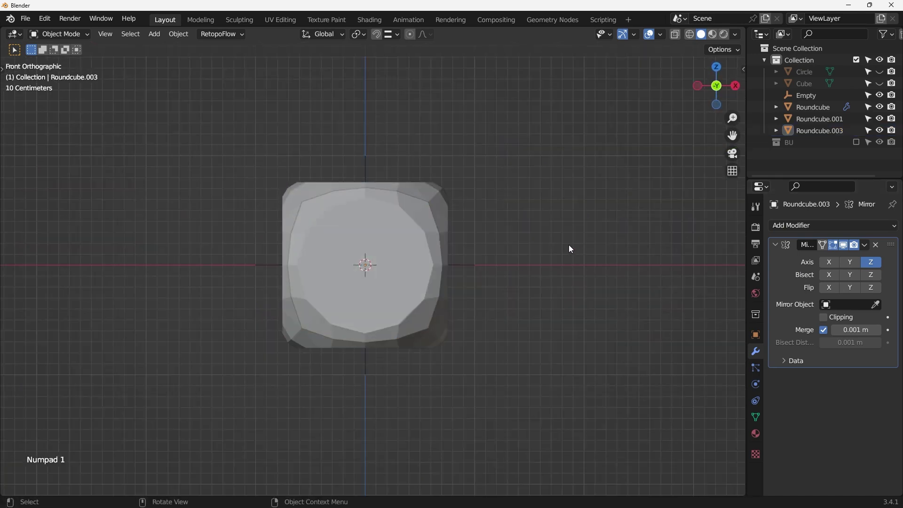
middle_click_drag(463, 238, 408, 198)
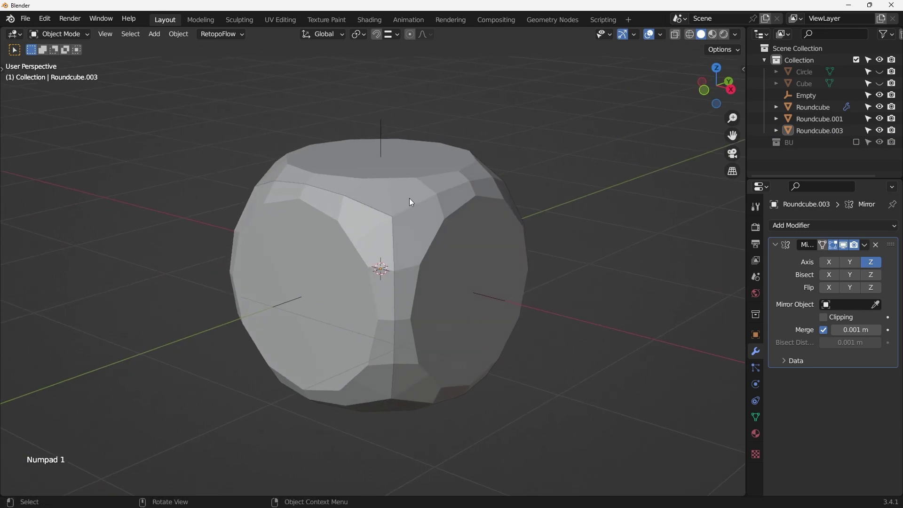
left_click(408, 198)
left_click(351, 229)
middle_click_drag(478, 236, 360, 226)
key("KP_1")
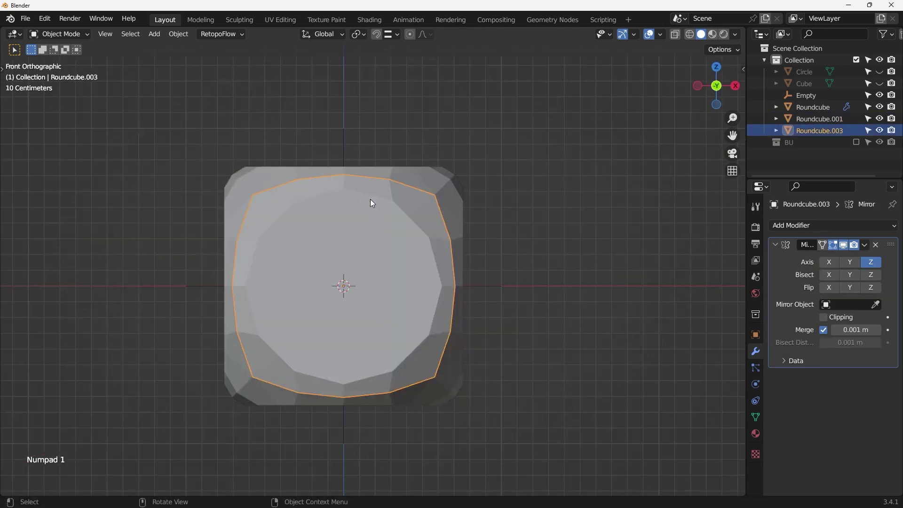
Step: Apply the Mirror modifier on the mirrored side patches, Roundcube.003
left_click(540, 192)
left_click(444, 186)
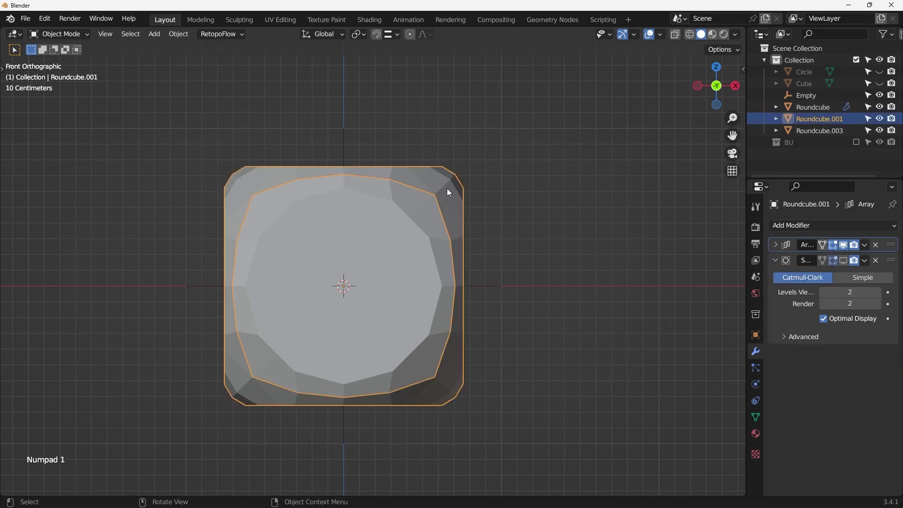
left_click(804, 132)
left_click(812, 120)
left_click(812, 129)
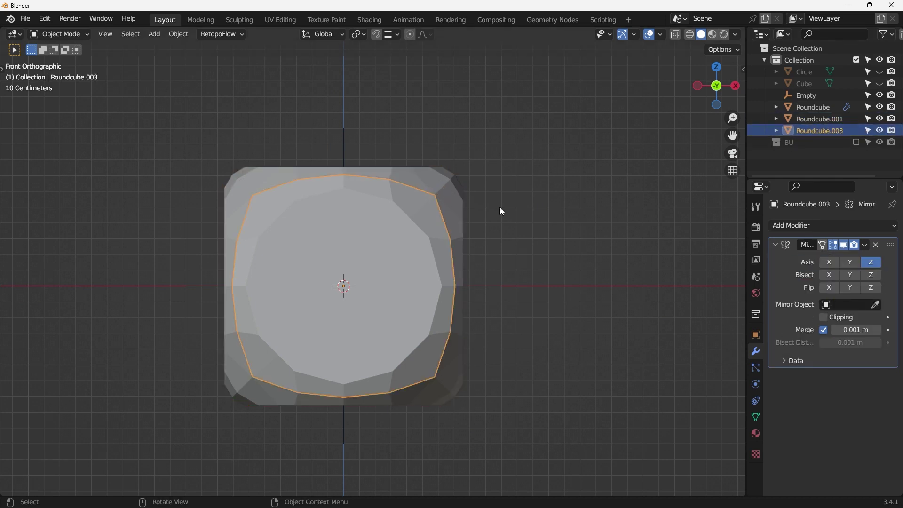
middle_click_drag(511, 213, 425, 231)
key("KP_1")
left_click(865, 245)
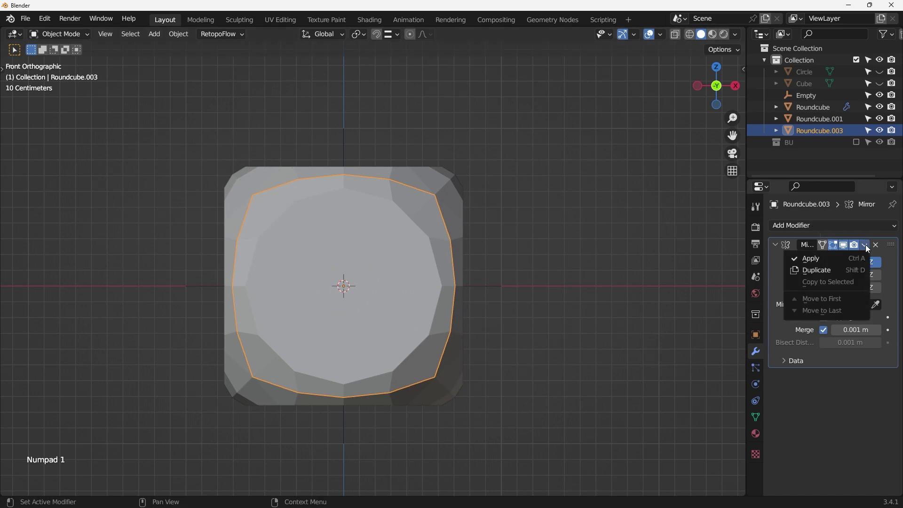
left_click(808, 259)
Step: Remove the Subdivision modifier from the arrayed ring, Roundcube.001, and apply its Array modifier
left_click(820, 120)
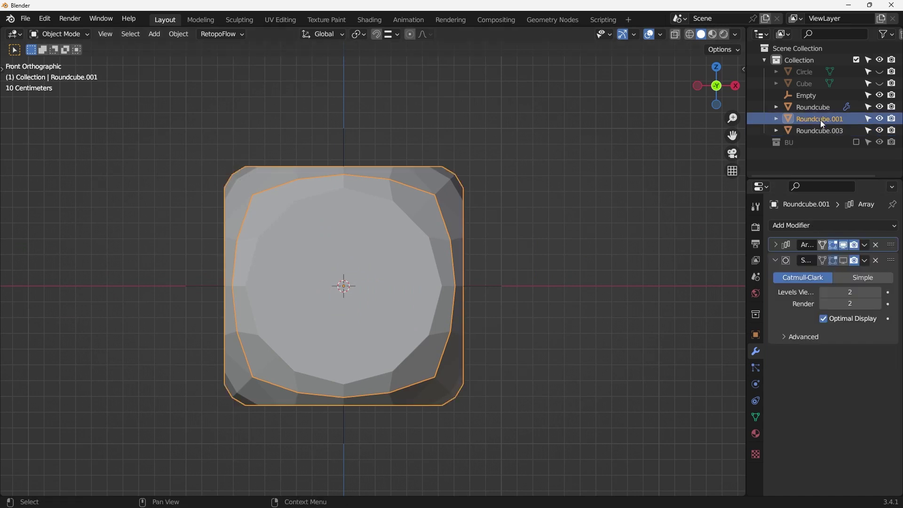
left_click(876, 261)
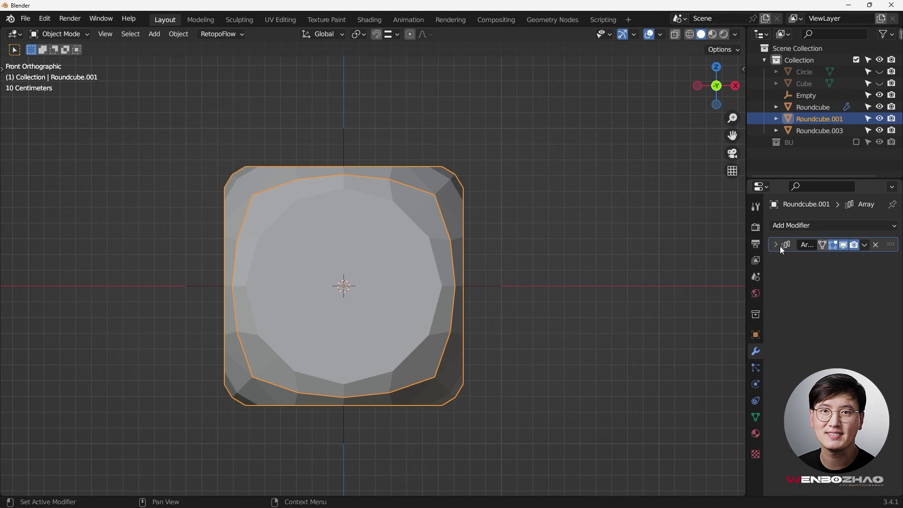
left_click(864, 244)
left_click(811, 258)
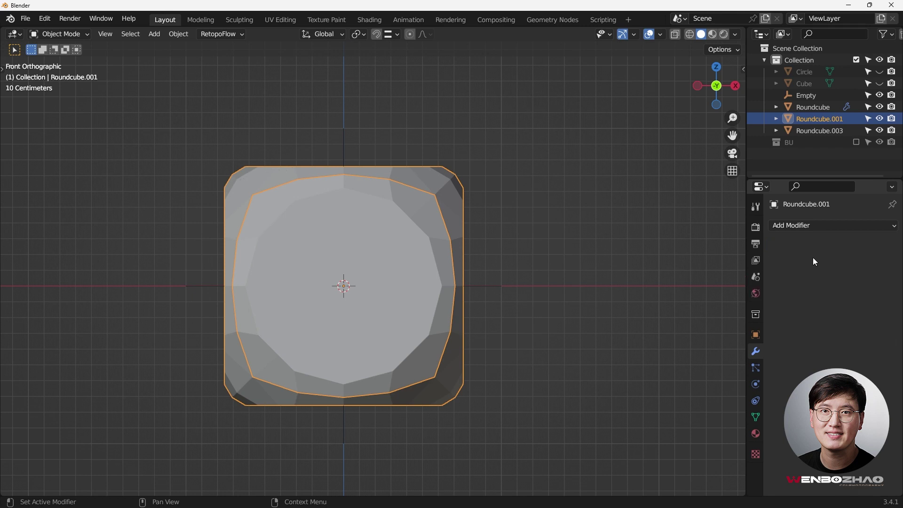
Step: Join the arrayed ring Roundcube.001 into the side-patch object Roundcube.003
left_click(455, 202)
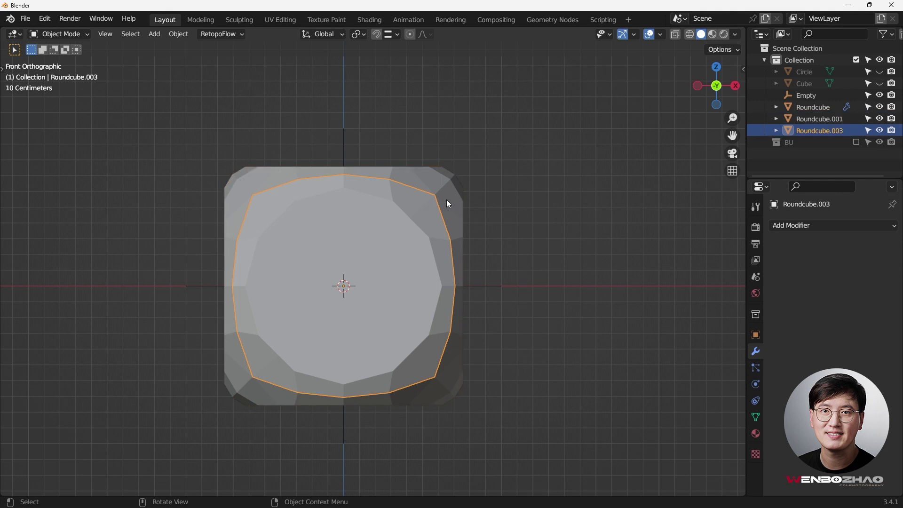
key("Tab")
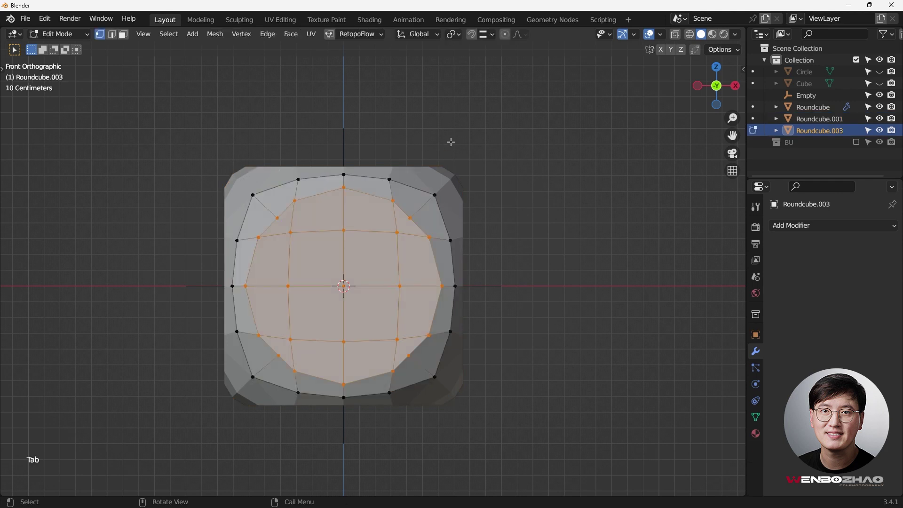
key("Tab")
middle_click_drag(450, 177, 411, 225)
left_click(430, 210)
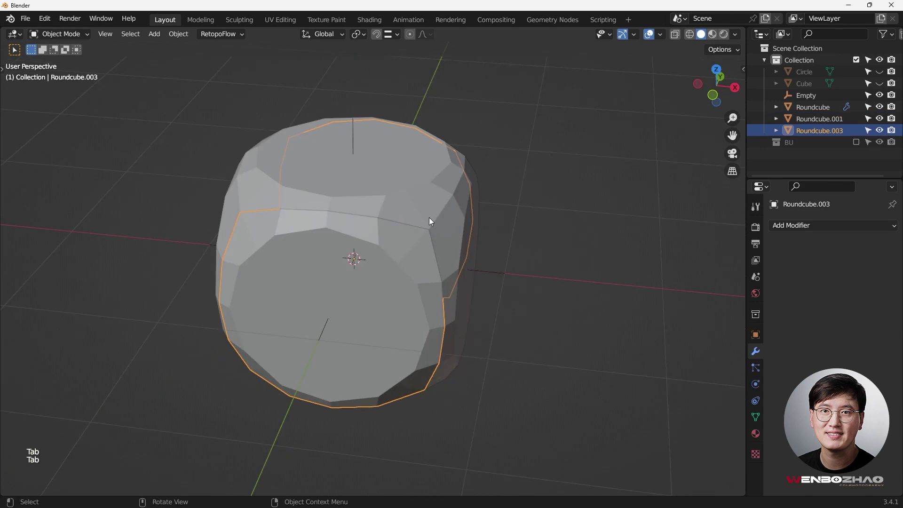
left_click(433, 216)
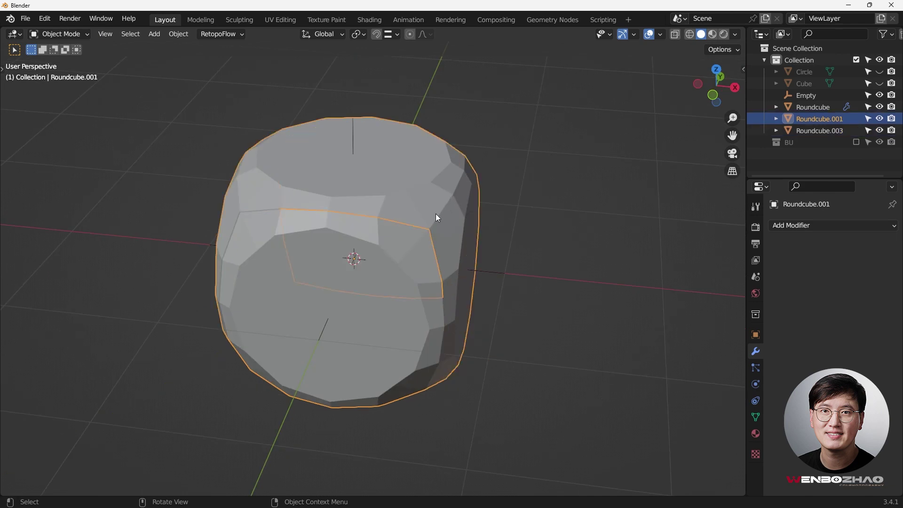
left_click(414, 242, "shift")
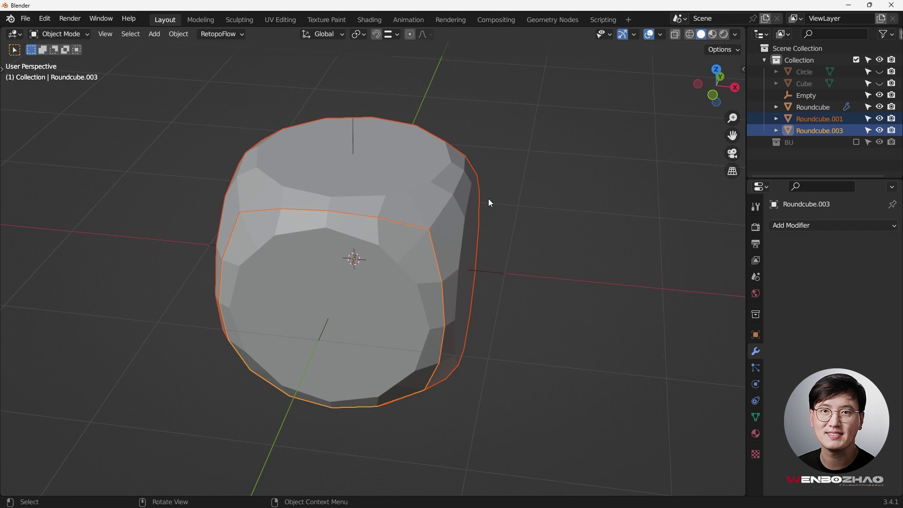
key("ctrl+j")
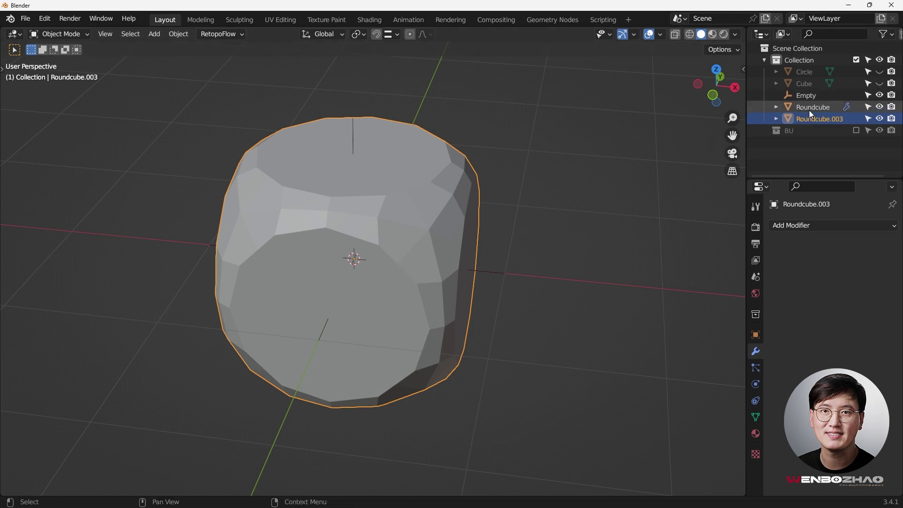
Step: Hide the leftover Roundcube patch and the Empty, and trial-move the joined mesh to check that it is one piece
key("g")
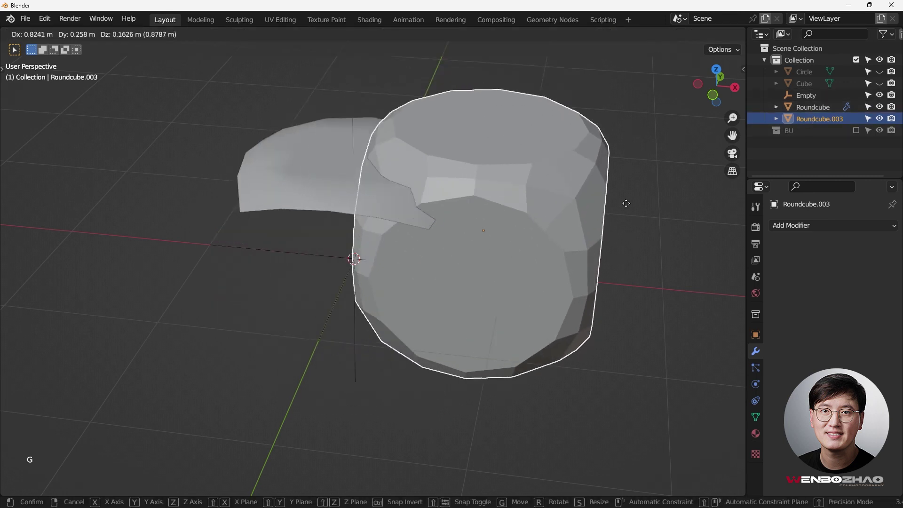
key("Escape")
left_click(813, 107)
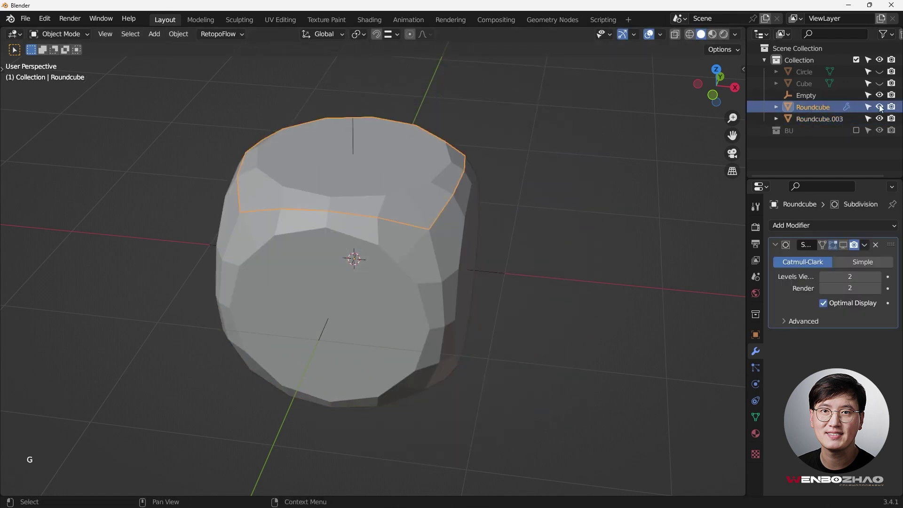
left_click(880, 107)
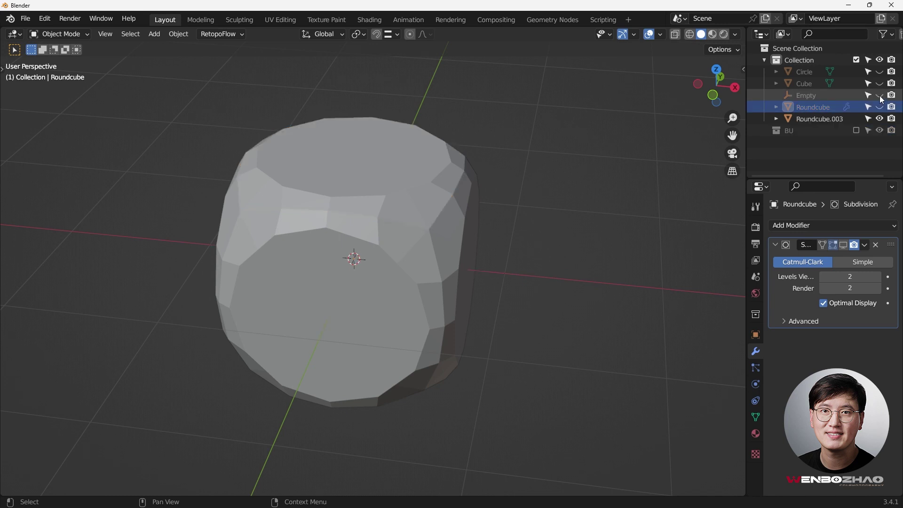
left_click(396, 212)
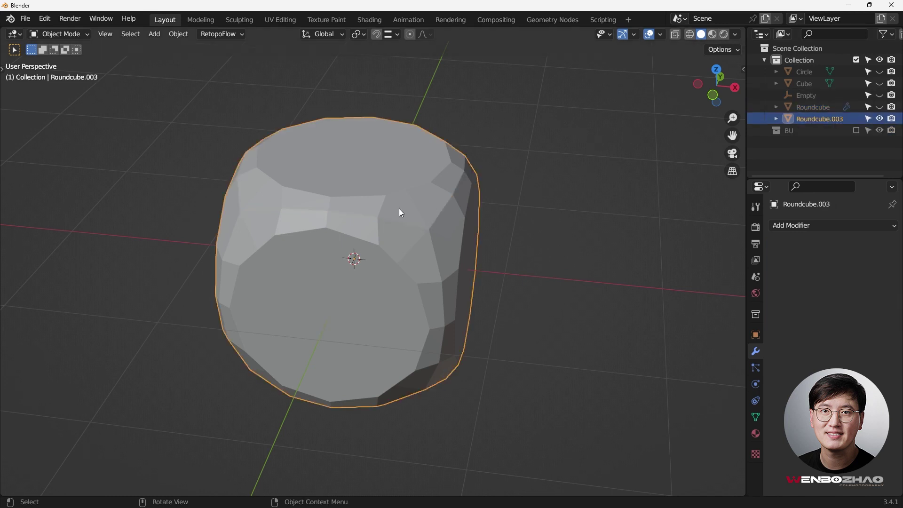
key("g")
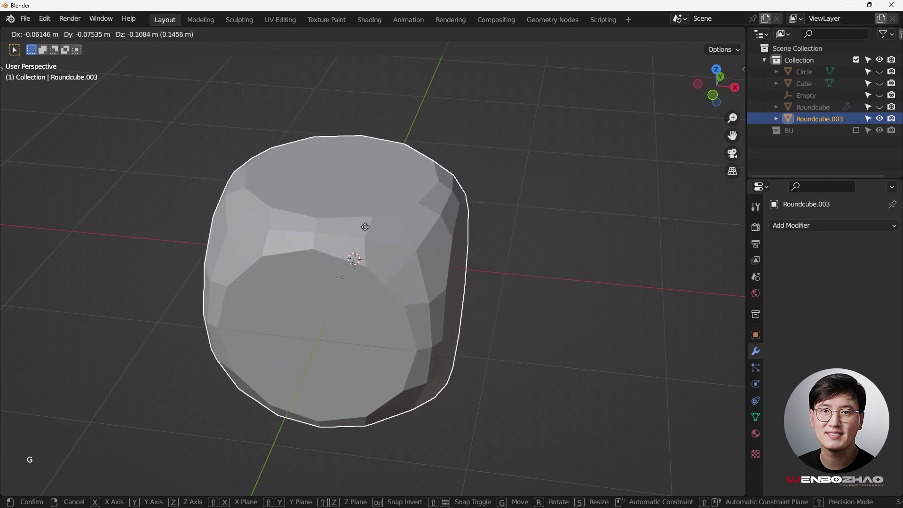
left_click(370, 207)
Step: Enter Edit Mode on the joined mesh and examine the seams between its patches from the front and at a corner
key("KP_1")
key("Tab")
middle_click_drag(381, 170, 375, 245)
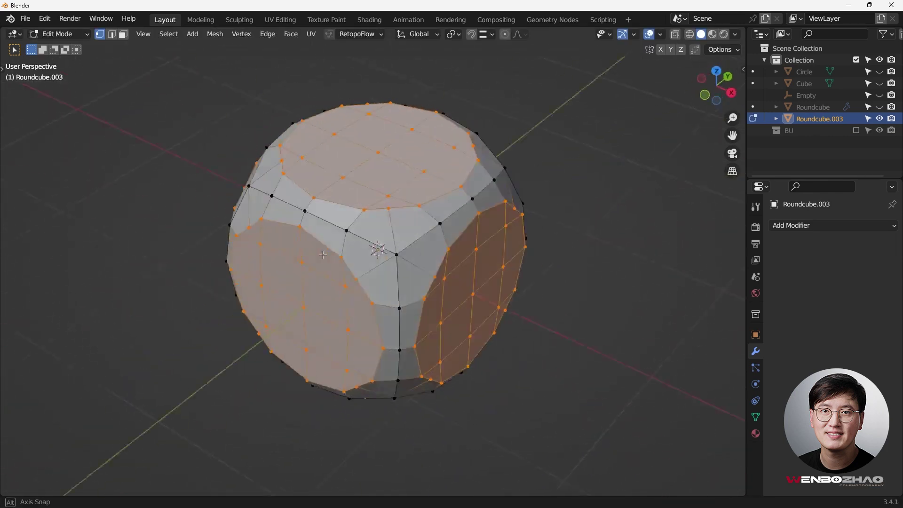
key("KP_7")
key("KP_1")
scroll(337, 254, "up", 2)
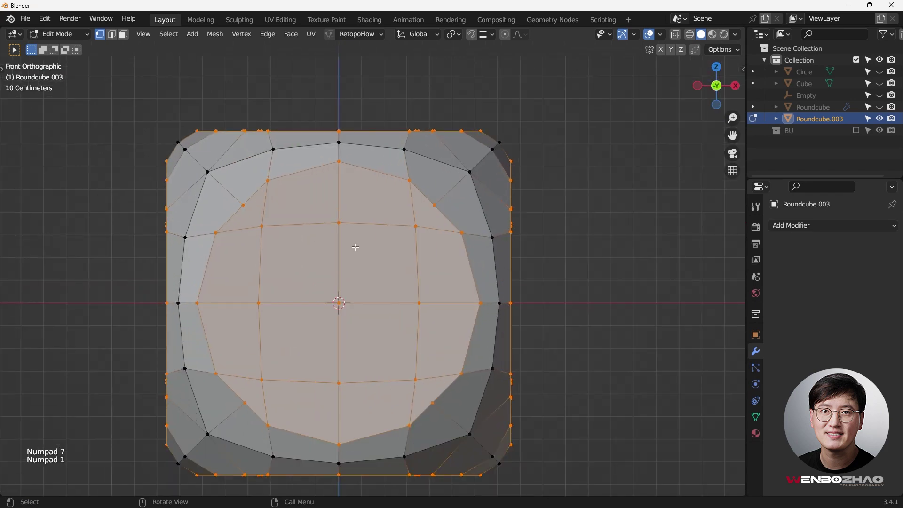
middle_click_drag(511, 227, 383, 292)
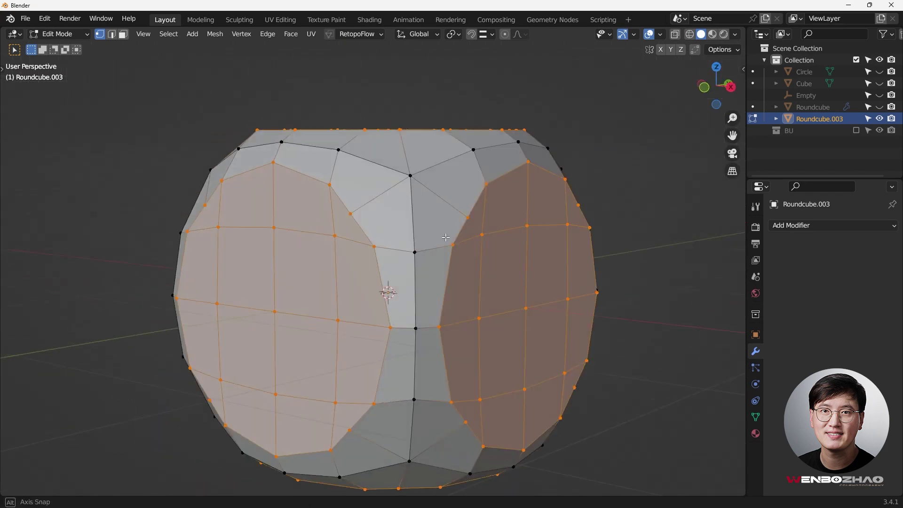
scroll(383, 292, "up", 5)
scroll(384, 171, "down", 3)
Step: Trial-move the corner vertex where three patches meet to check for doubled vertices, leaving it in place
left_click(409, 201)
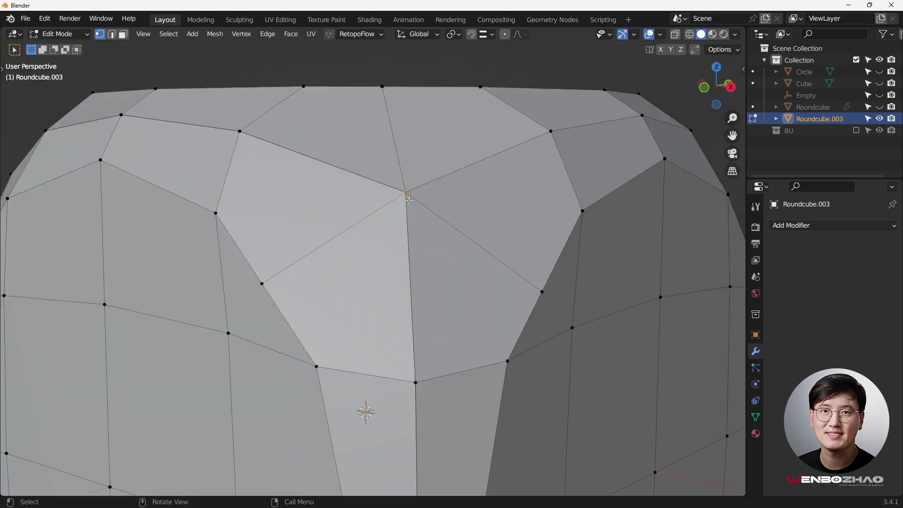
key("g")
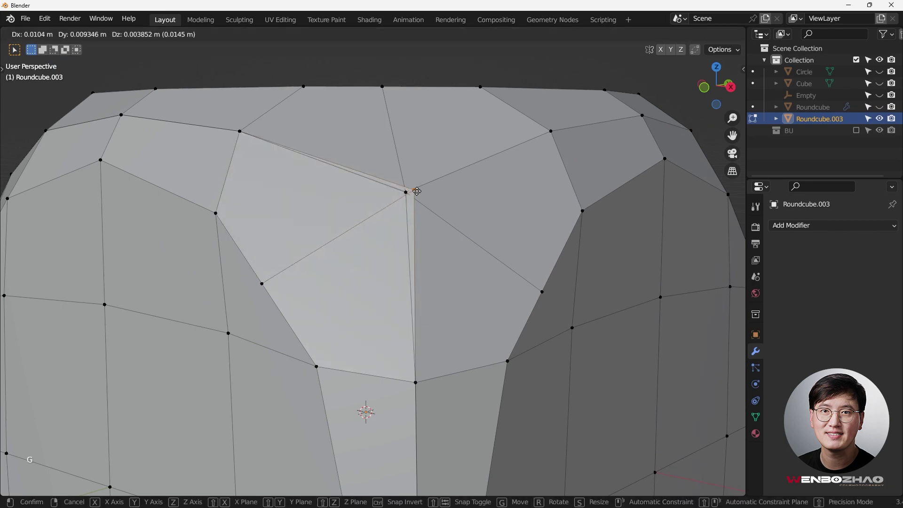
left_click(409, 194)
scroll(449, 206, "down", 3)
scroll(449, 207, "down", 3)
key("KP_1")
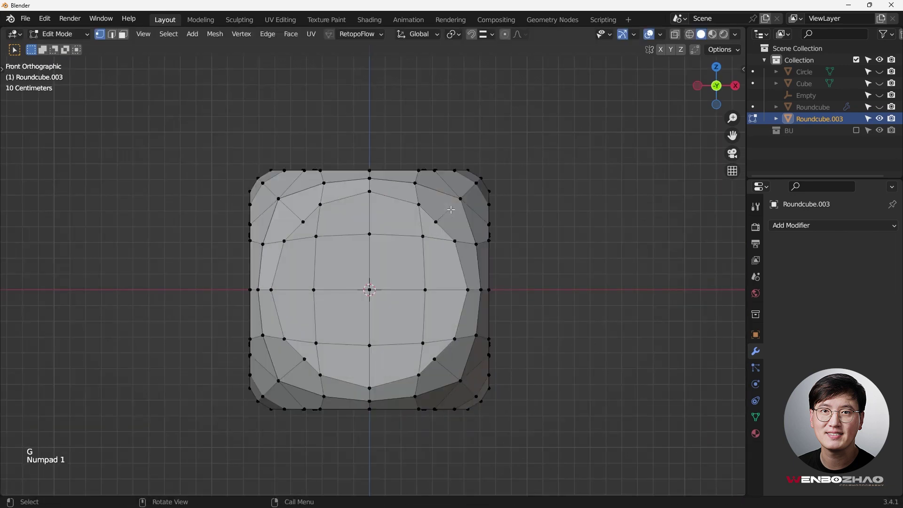
Step: Merge all vertices of the joined mesh by distance at 0.0001 m and clear the selection
key("a")
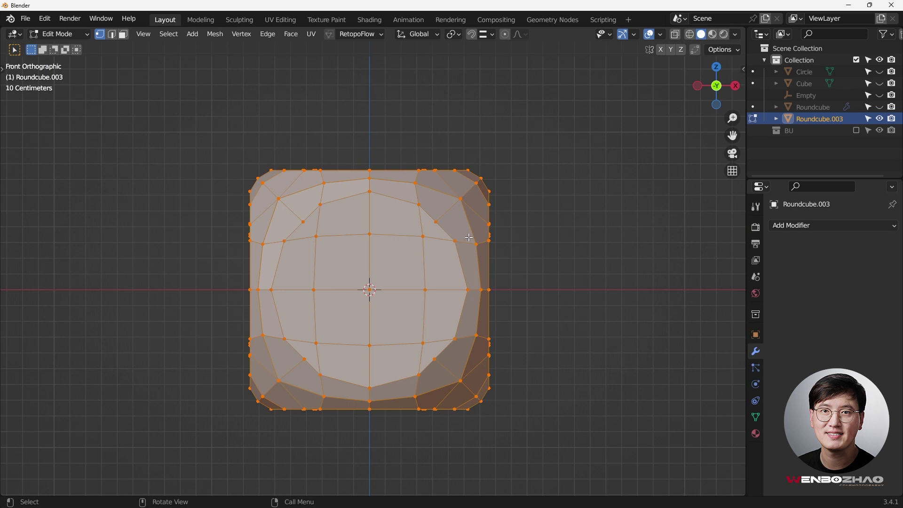
key("m")
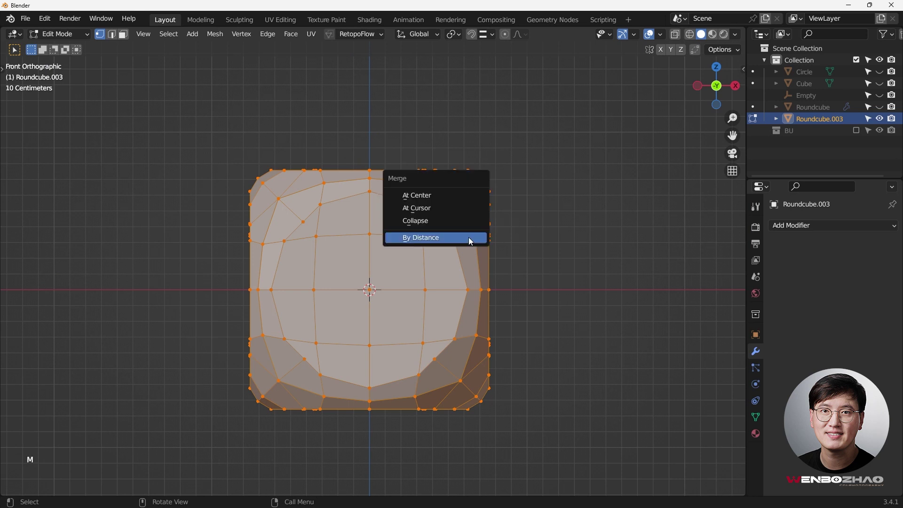
left_click(429, 239)
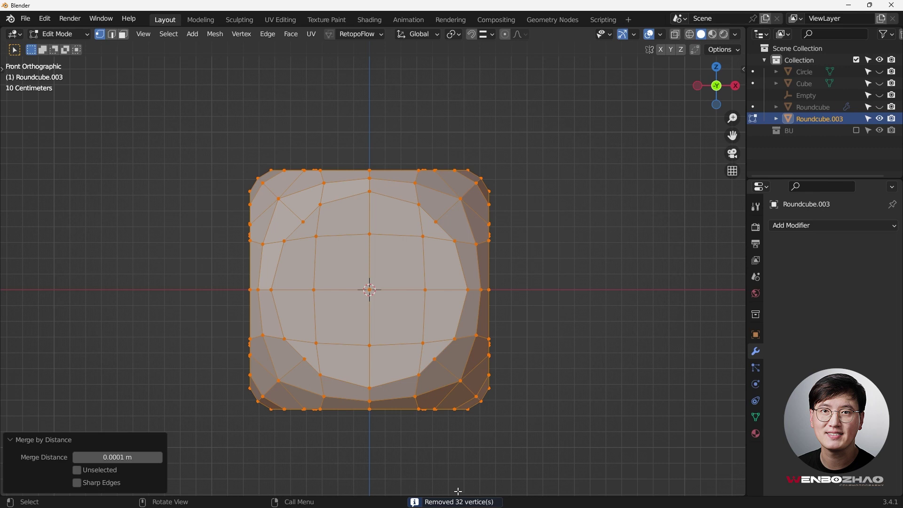
left_click(597, 301)
Step: Trial-move a vertex on the rim of a circular flat area to check that the surface is welded, leaving it in place
middle_click_drag(512, 282, 376, 264)
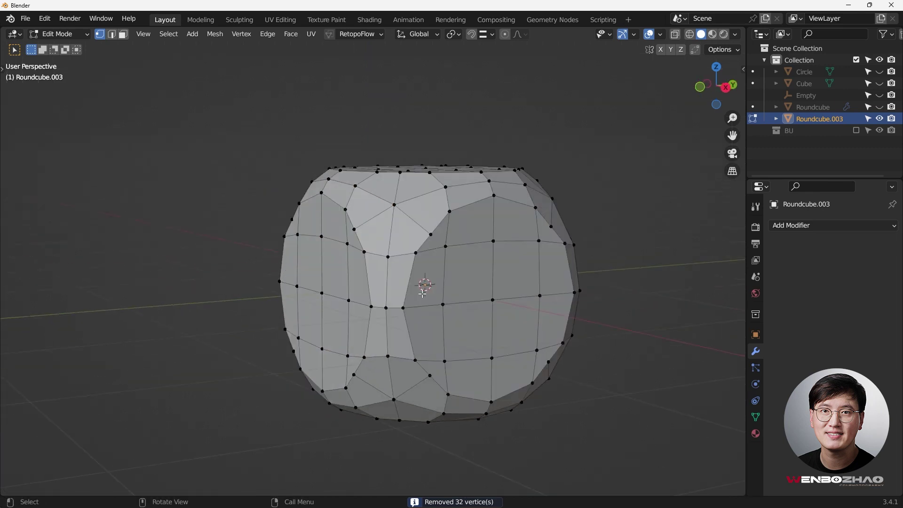
scroll(376, 264, "up", 2)
left_click(371, 264)
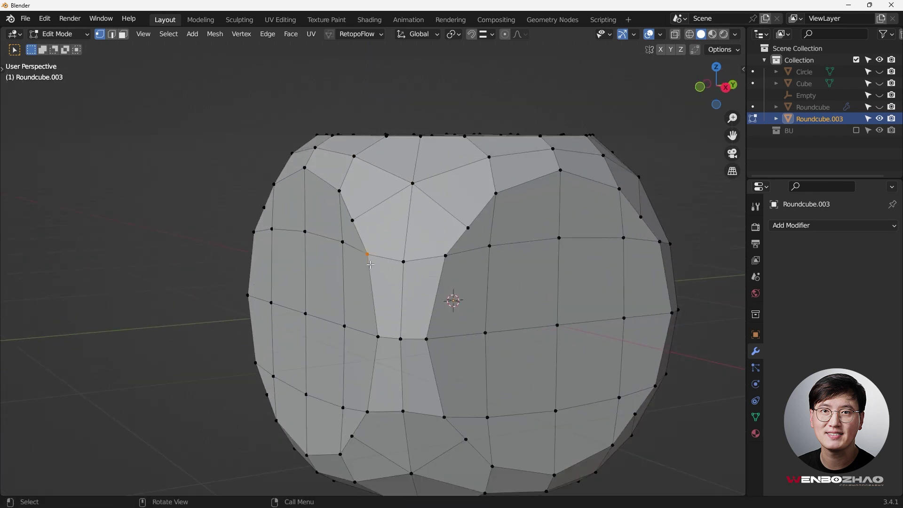
key("g")
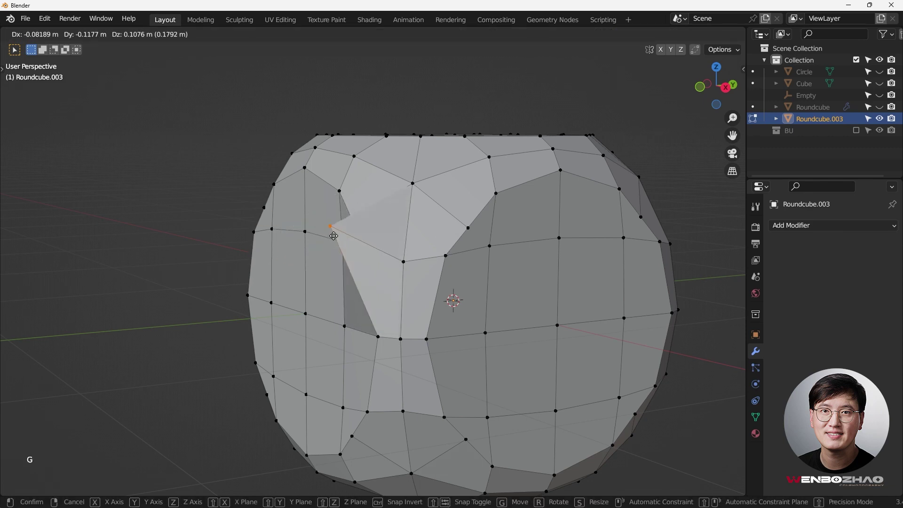
left_click(364, 251)
scroll(443, 120, "down", 3)
middle_click_drag(443, 121, 417, 228)
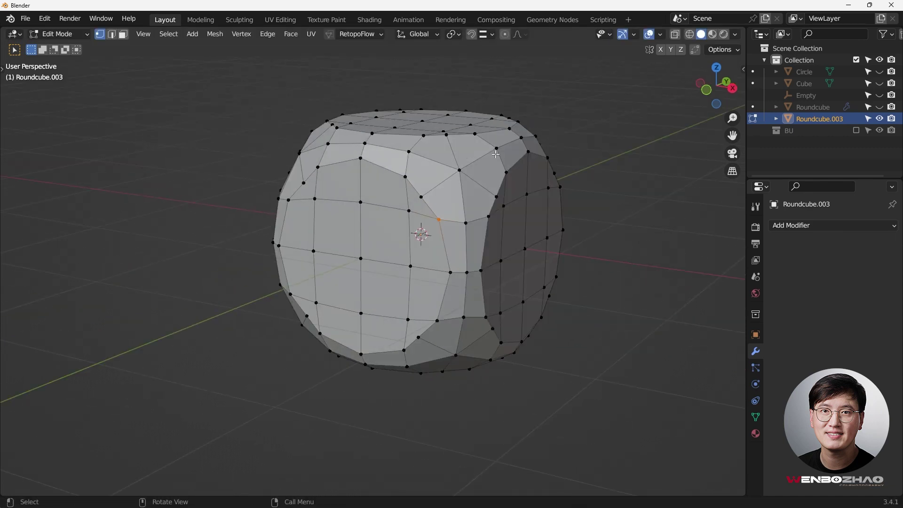
Step: Enable the Face Orientation overlay and inspect the direction of the mesh's normals from several sides
key("KP_1")
scroll(491, 157, "down", 3)
middle_click_drag(470, 149, 480, 164, "shift")
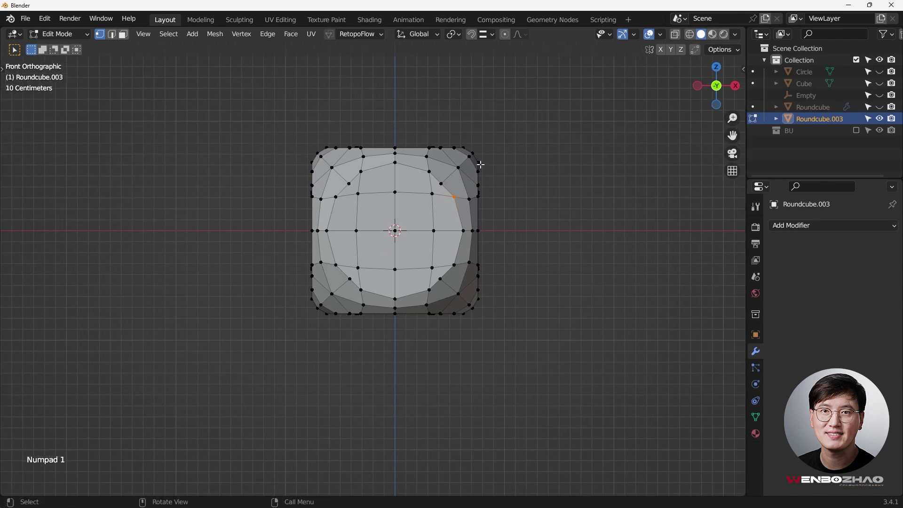
left_click(661, 35)
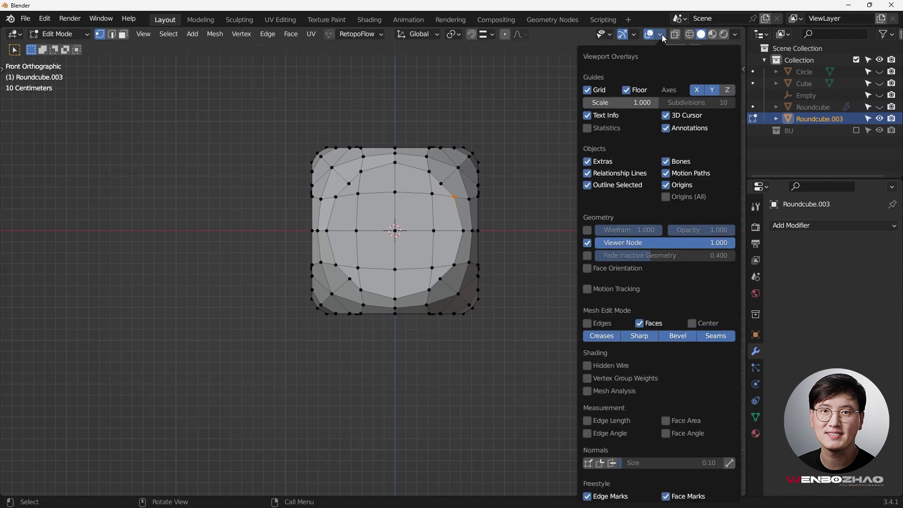
left_click(587, 268)
middle_click_drag(301, 263, 275, 121)
middle_click_drag(444, 287, 443, 287)
scroll(509, 199, "up", 3)
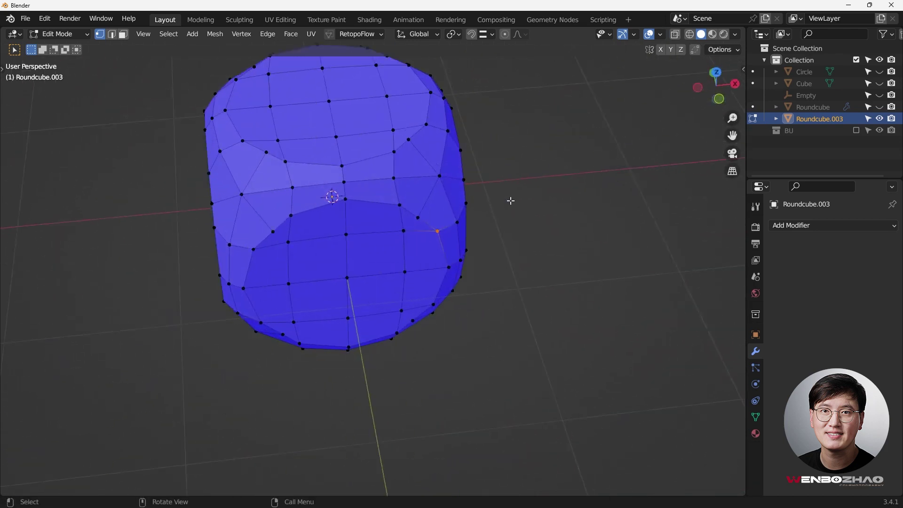
key("KP_1")
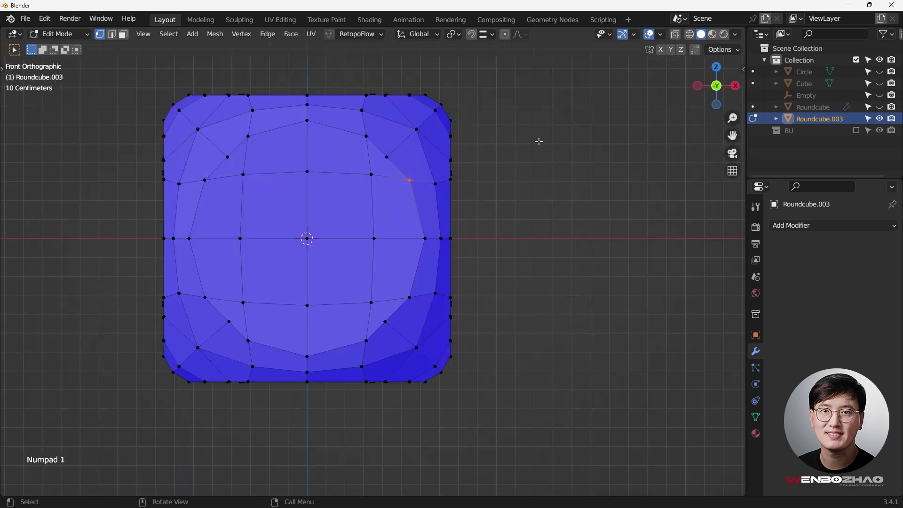
Step: Add the Face Orientation overlay setting to the Quick Favorites and use it there to switch the overlay off
left_click(635, 34)
left_click(661, 35)
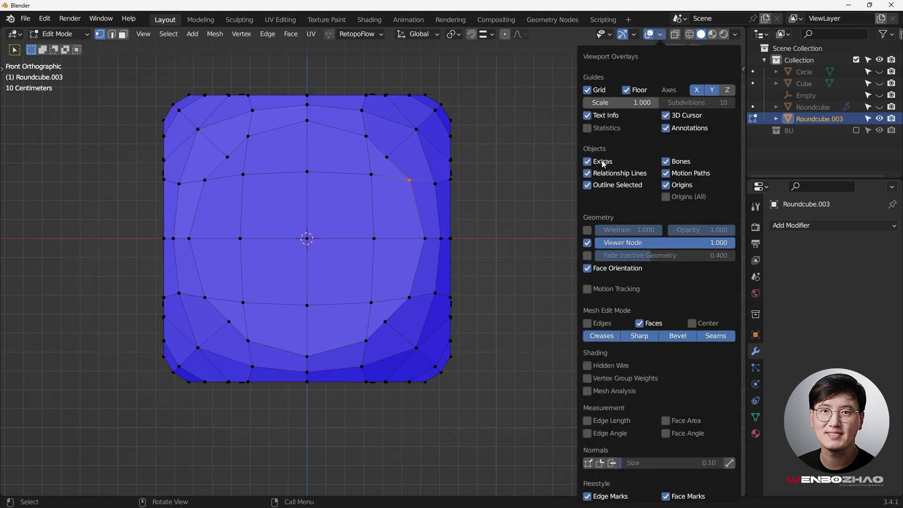
right_click(607, 270)
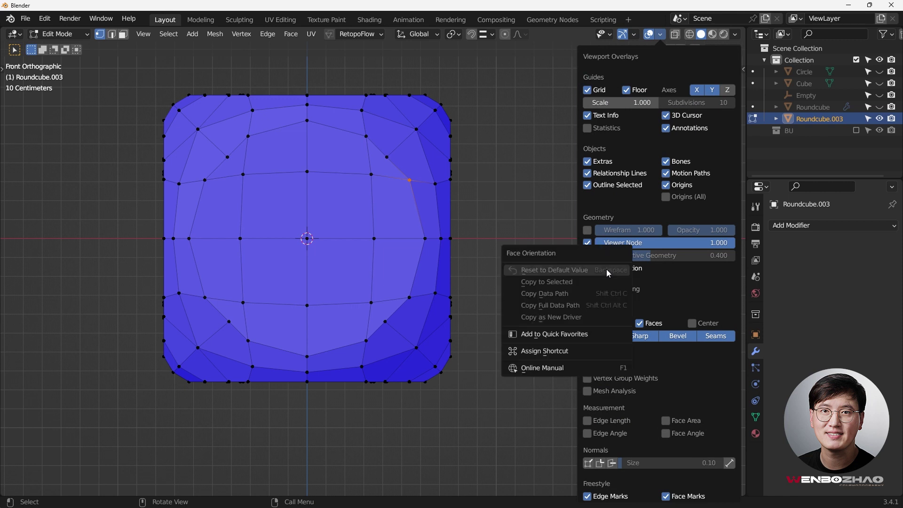
left_click(594, 338)
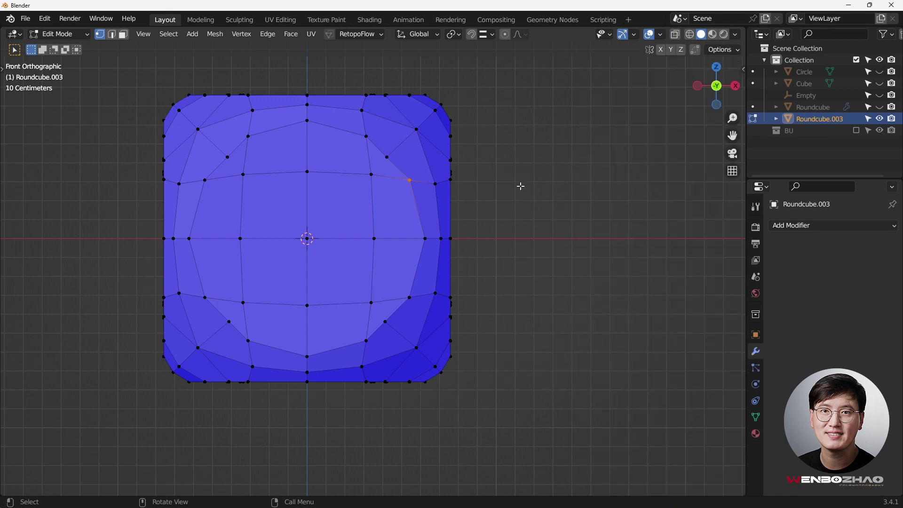
key("q")
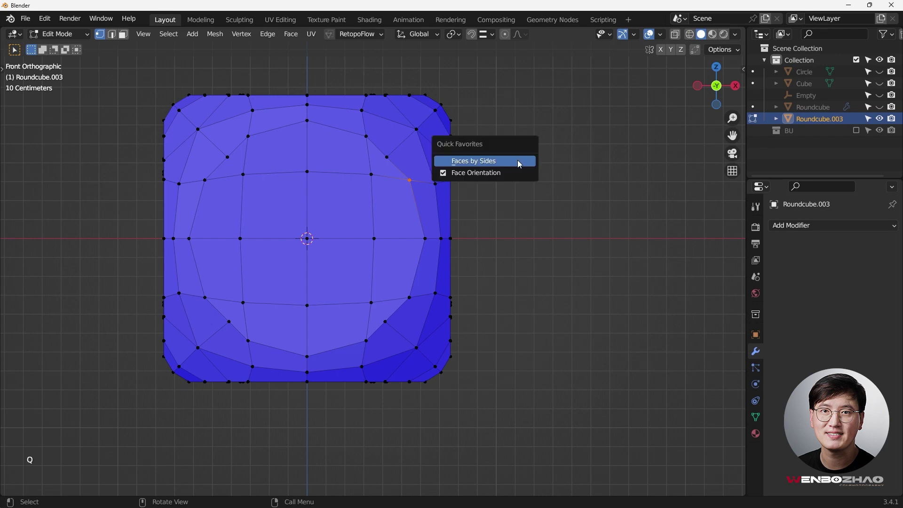
left_click(442, 173)
scroll(493, 213, "down", 3)
middle_click_drag(541, 173, 471, 230)
scroll(488, 207, "down", 3)
Step: Return to Object Mode and add a level 2 subdivision to the joined mesh
key("Tab")
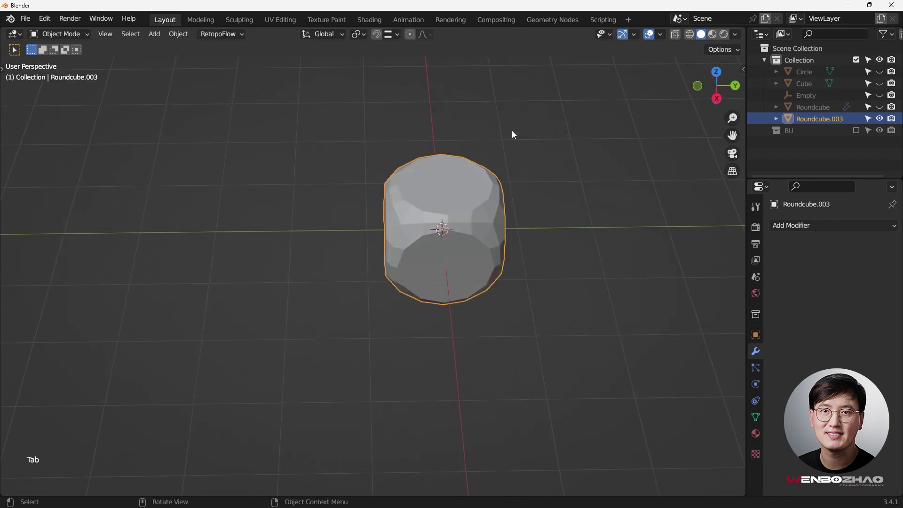
scroll(467, 192, "up", 6)
middle_click_drag(422, 183, 409, 193)
key("KP_1")
scroll(408, 193, "down", 2)
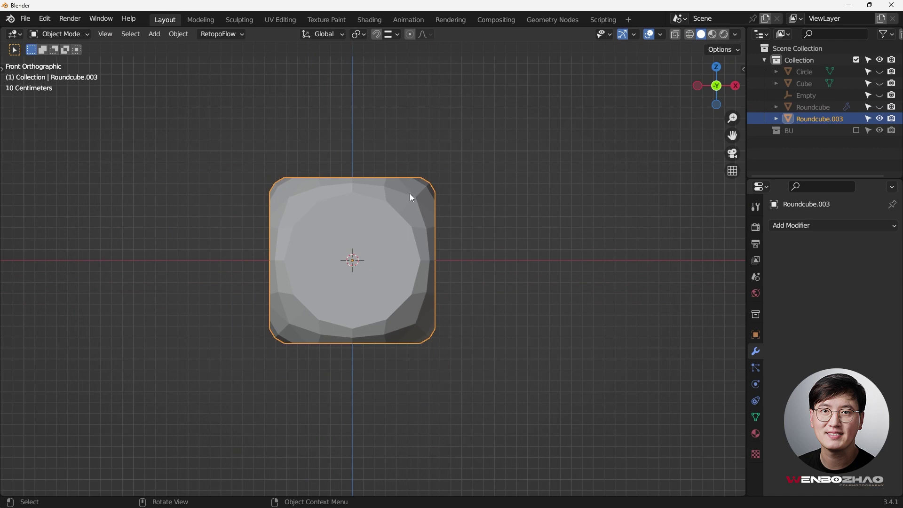
key("ctrl+2")
middle_click_drag(416, 203, 331, 237)
scroll(378, 229, "up", 4)
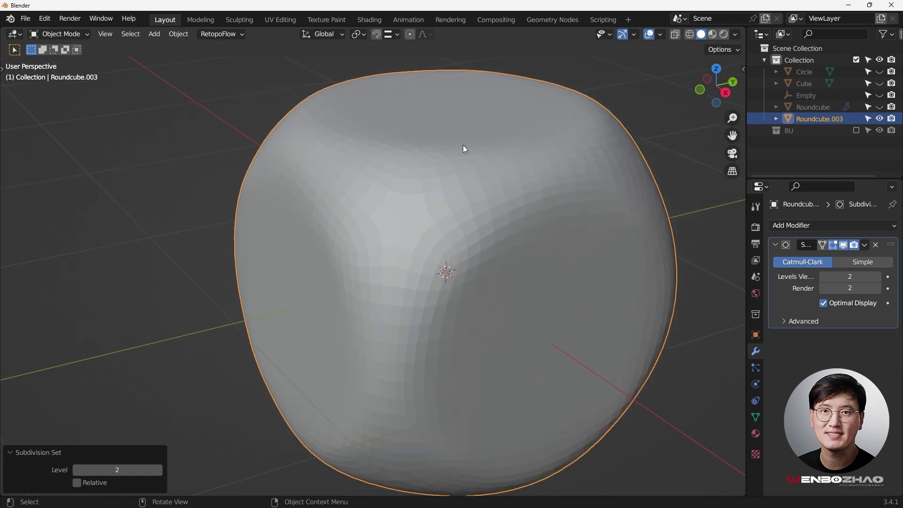
Step: Turn off the subdivision's viewport display and select the mesh's sharp edges at 30° in edge select mode
scroll(466, 147, "down", 2)
left_click(843, 244)
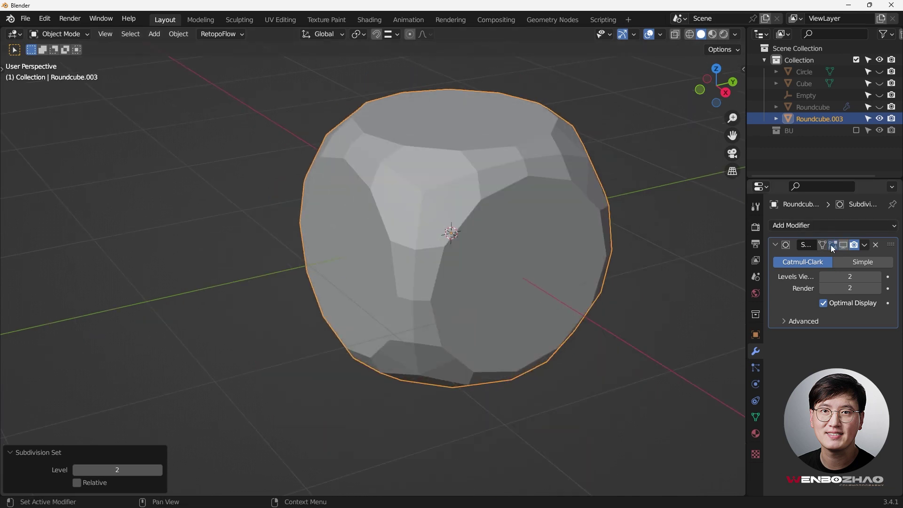
middle_click_drag(453, 151, 386, 160)
key("Tab")
left_click(112, 34)
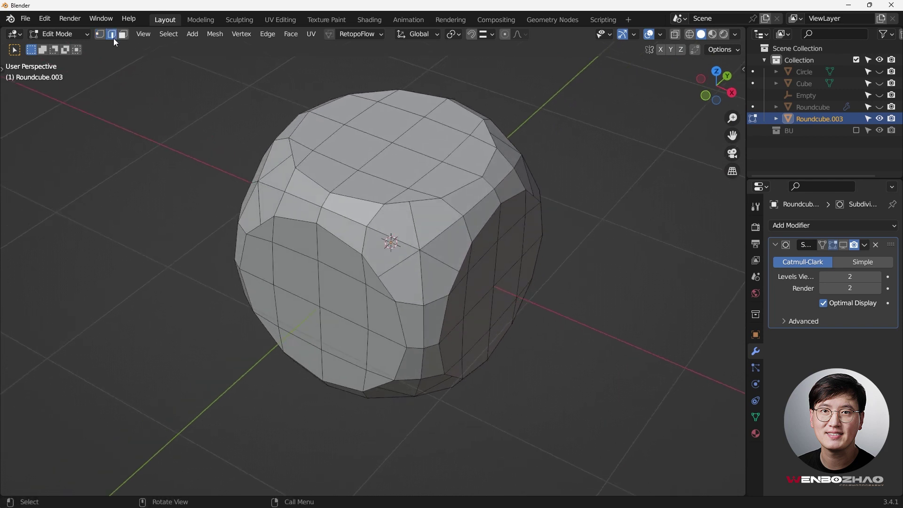
left_click(170, 34)
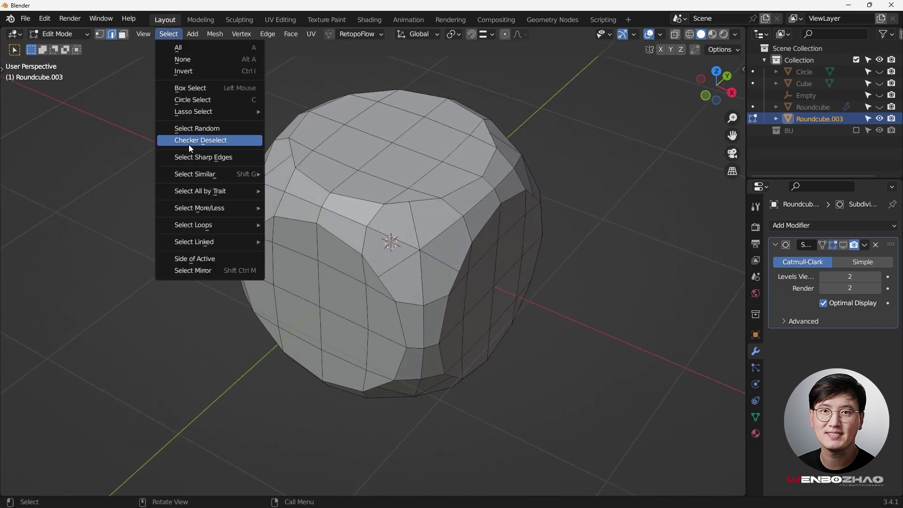
left_click(201, 160)
middle_click_drag(252, 147, 467, 270)
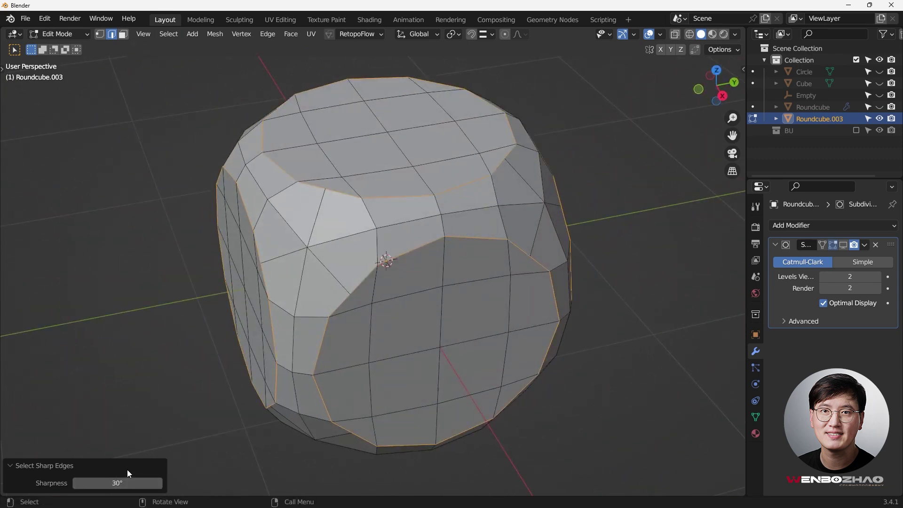
middle_click_drag(368, 248, 373, 236)
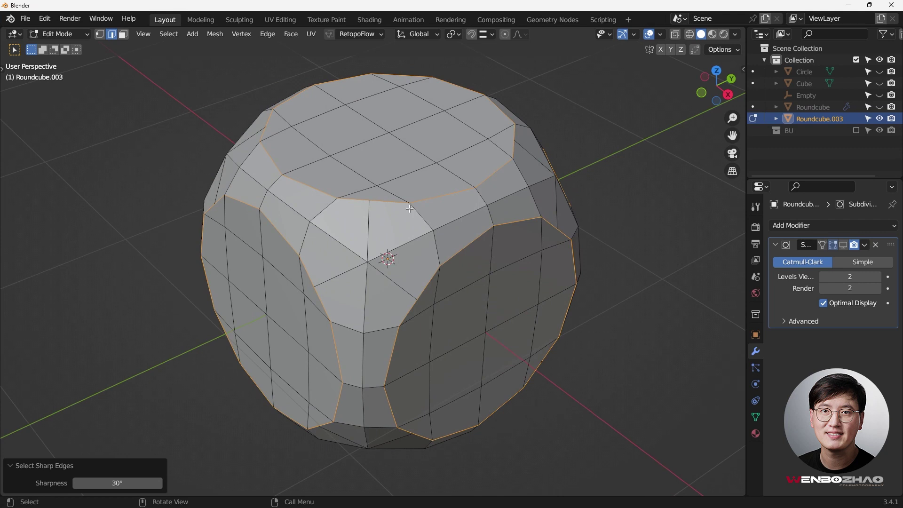
Step: Bevel the selected rim edges of the circular flat areas with a width of 0.02 m
key("ctrl+b")
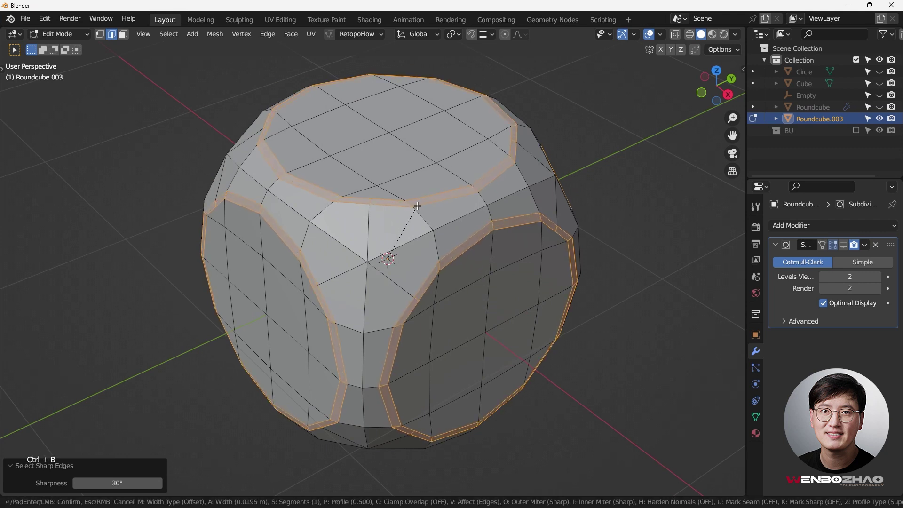
left_click(418, 205)
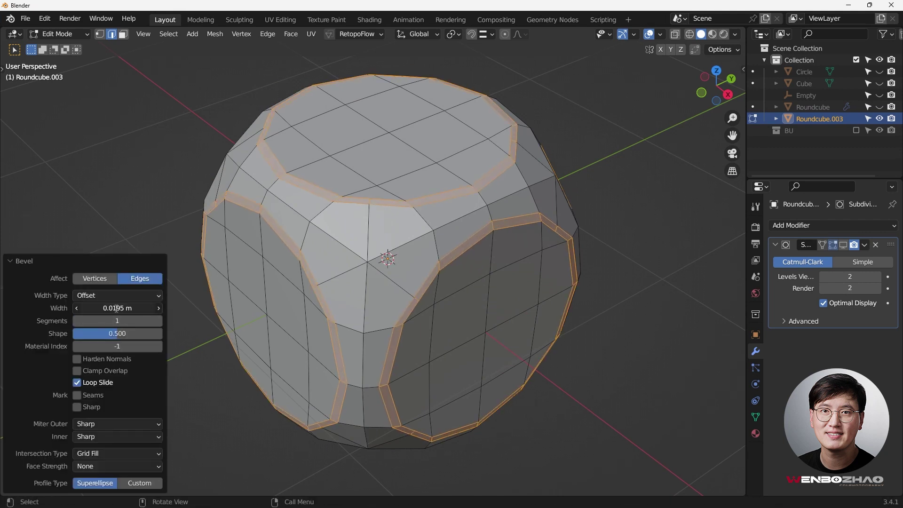
left_click(94, 308)
left_click(91, 309)
left_click_drag(91, 308, 126, 307)
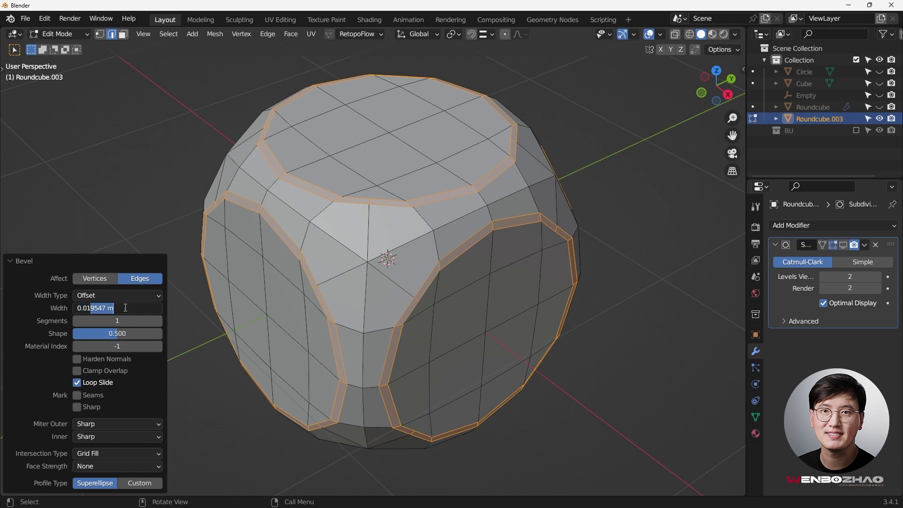
key("BackSpace")
key("BackSpace")
type("2")
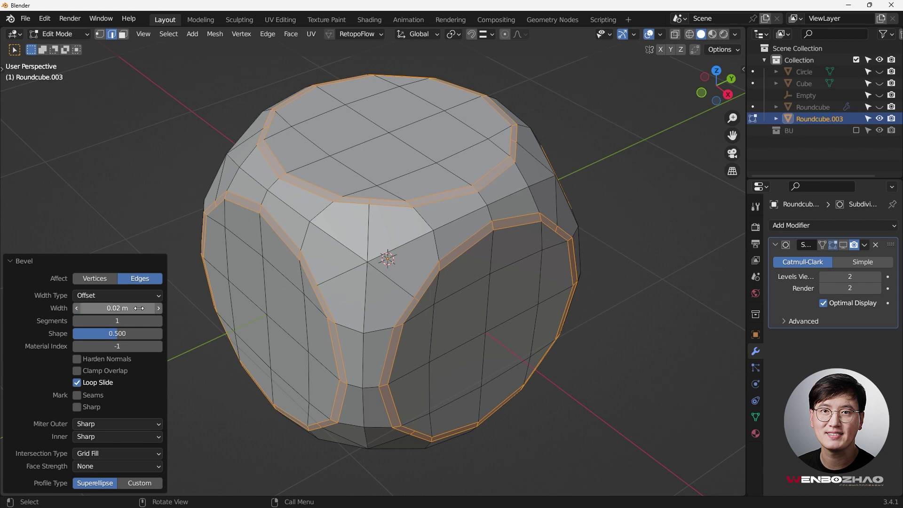
key("Return")
Step: Set the rim bevel to 2 segments with an Arc outer miter and deselect the edges
left_click(158, 321)
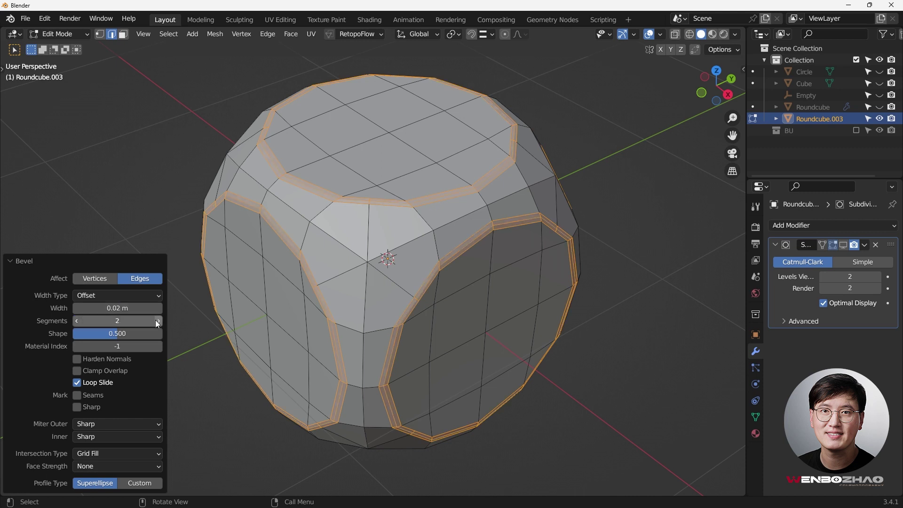
left_click(103, 424)
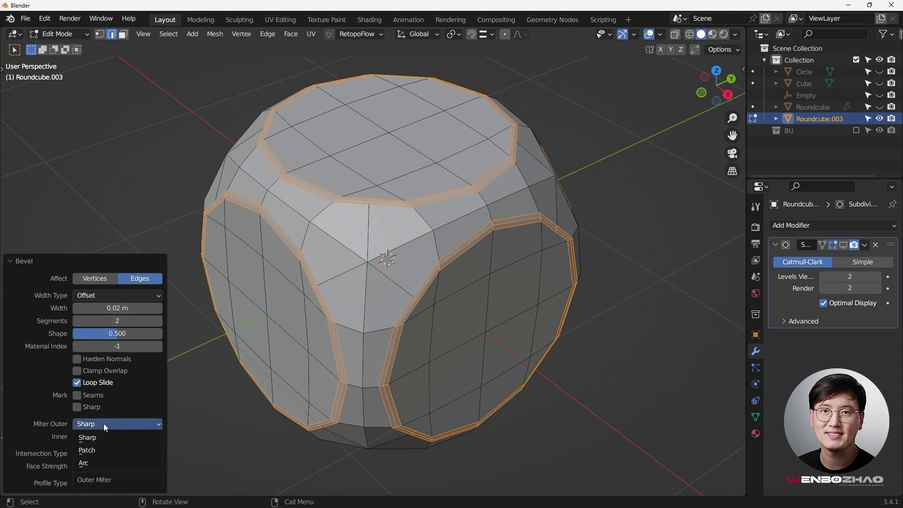
left_click(102, 464)
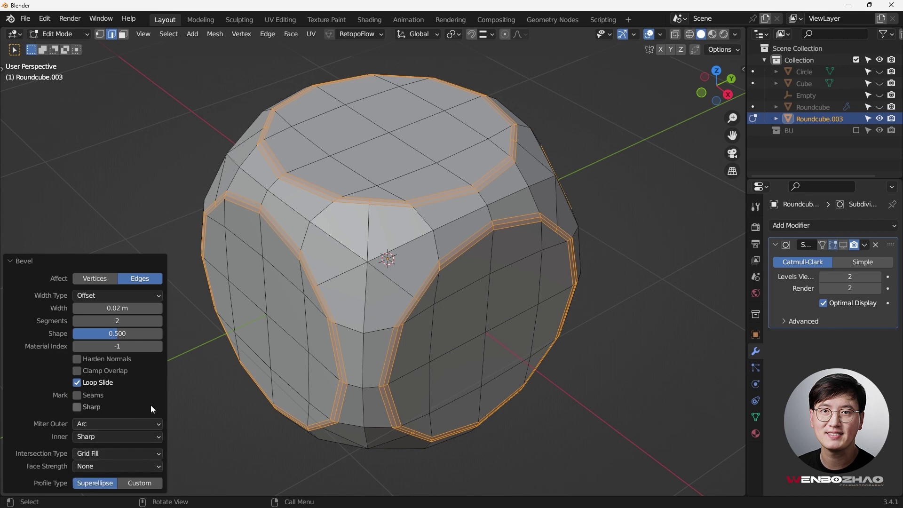
left_click(204, 370)
scroll(389, 242, "up", 3)
middle_click_drag(389, 242, 398, 221)
scroll(397, 221, "down", 4)
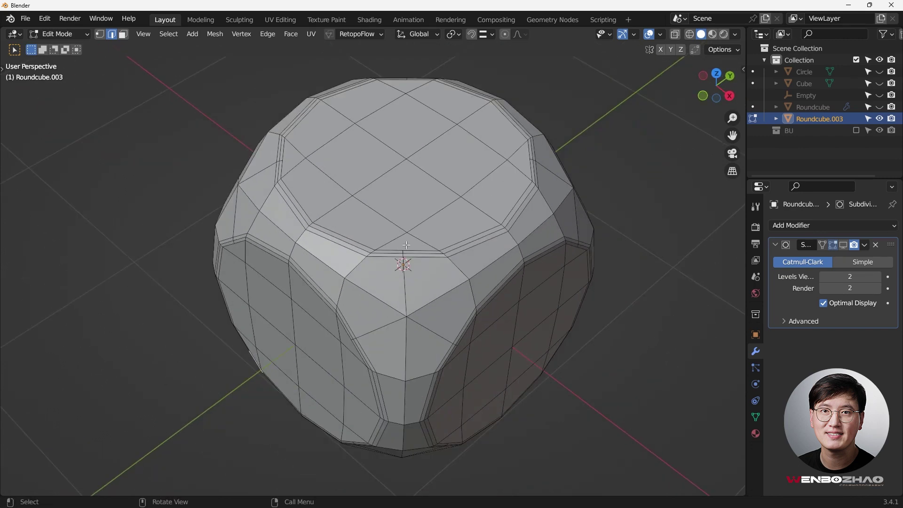
Step: Return to Object Mode, show the subdivision in the viewport and shade the object smooth
key("Tab")
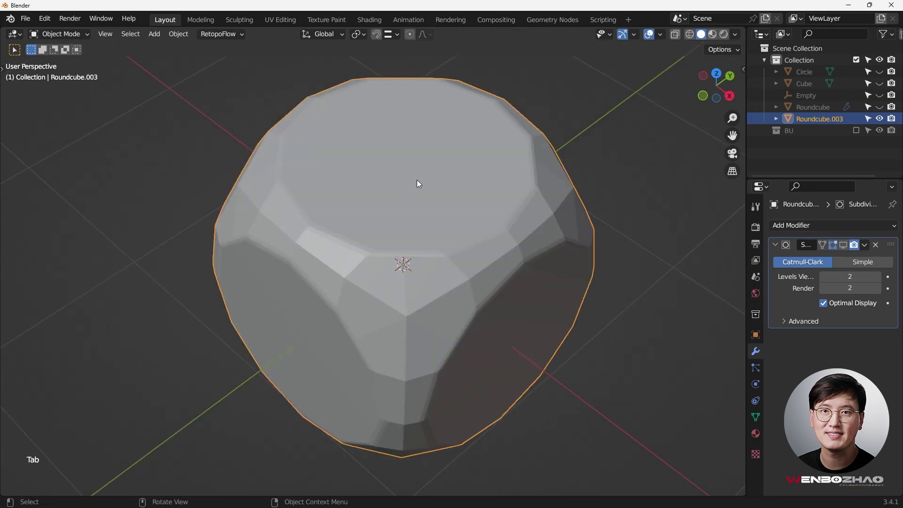
left_click(842, 246)
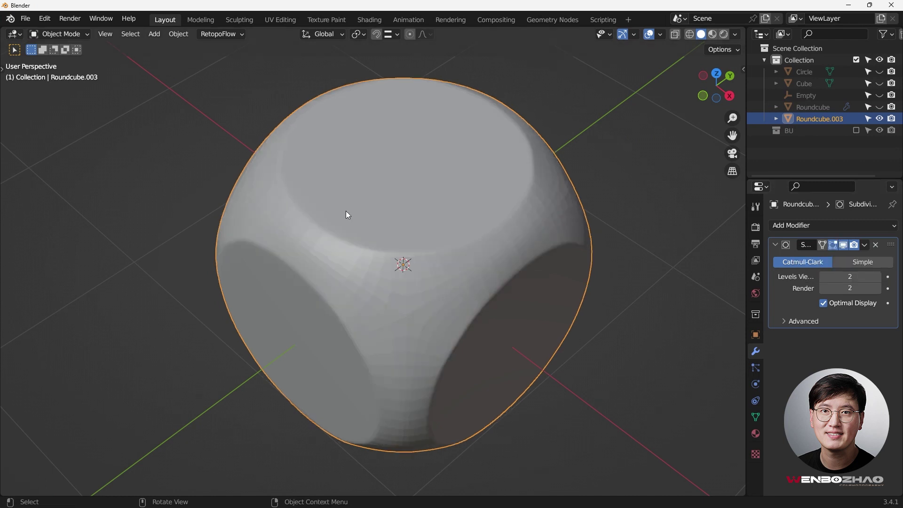
middle_click_drag(372, 192, 321, 172)
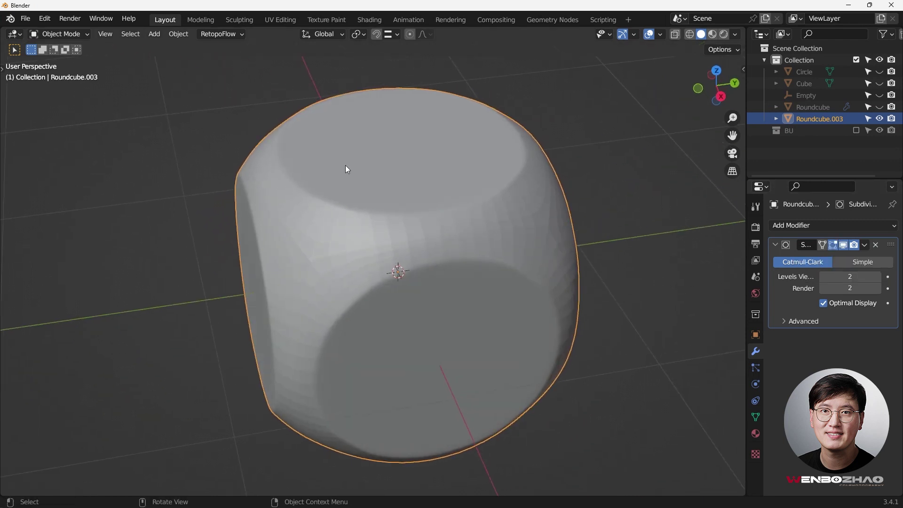
right_click(471, 204)
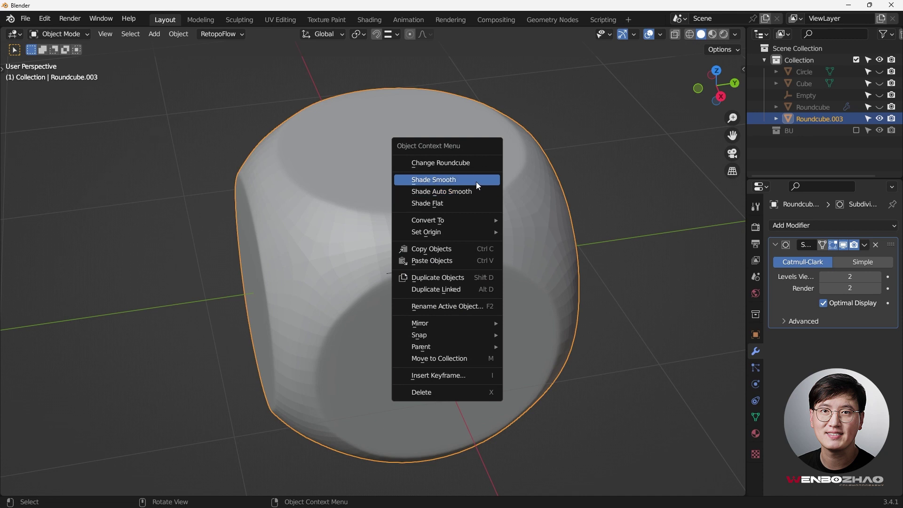
left_click(476, 182)
middle_click_drag(475, 182, 387, 221)
Step: Examine the roundness of the flat areas from the front and top, and the bevelled rims in Edit Mode
key("KP_1")
middle_click_drag(376, 165, 470, 196)
key("KP_1")
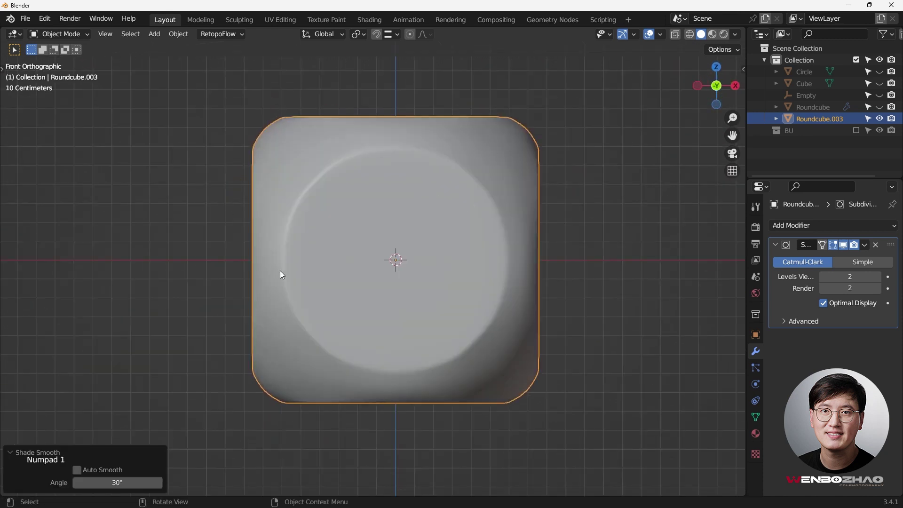
scroll(505, 321, "down", 2)
middle_click_drag(348, 225, 339, 140)
middle_click_drag(417, 228, 480, 267)
key("KP_7")
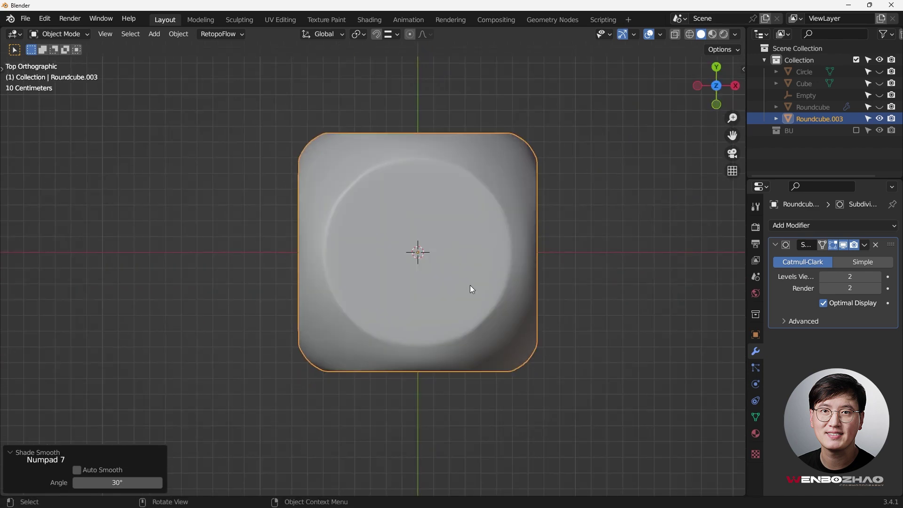
key("KP_1")
key("Tab")
middle_click_drag(436, 235, 417, 225)
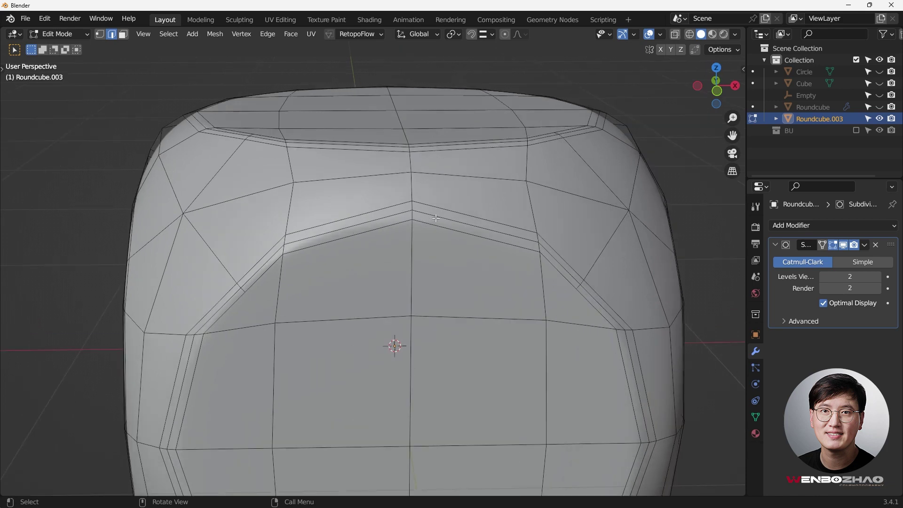
scroll(435, 217, "down", 5)
Step: Undo the smooth shading, subdivision display and rim bevel, back to the selected sharp edges
key("ctrl+z")
key("ctrl+z")
key("ctrl+z")
key("ctrl+z")
key("ctrl+z")
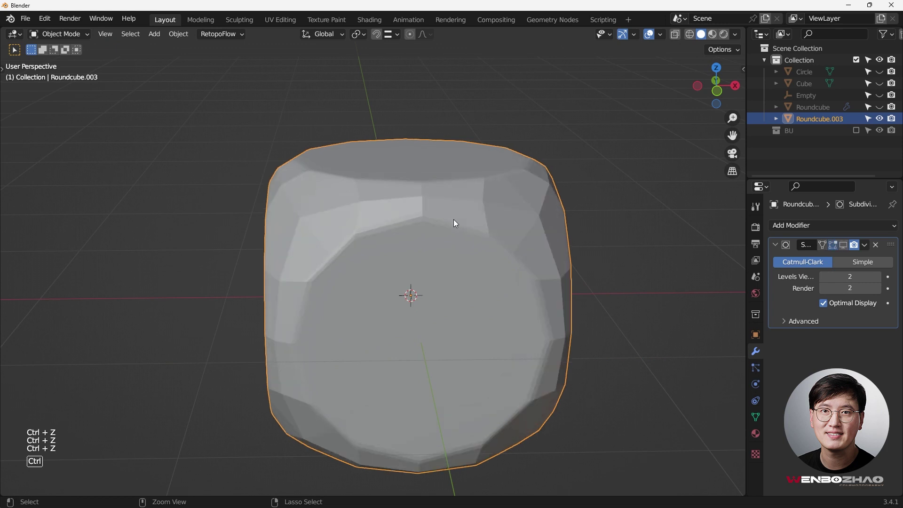
key("ctrl+z")
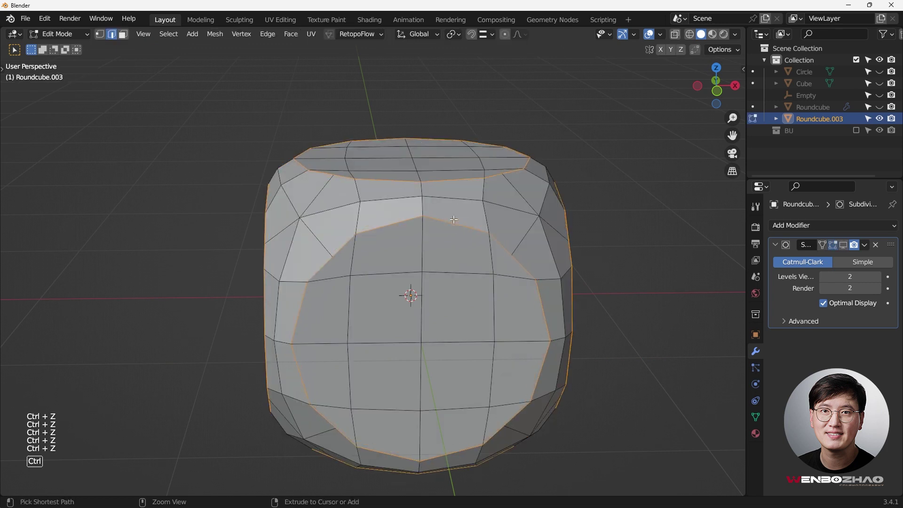
Step: Bevel the selected rim edges of the circular flat areas with a width of 0.01 m, keeping 2 segments
key("ctrl+b")
left_click(494, 207)
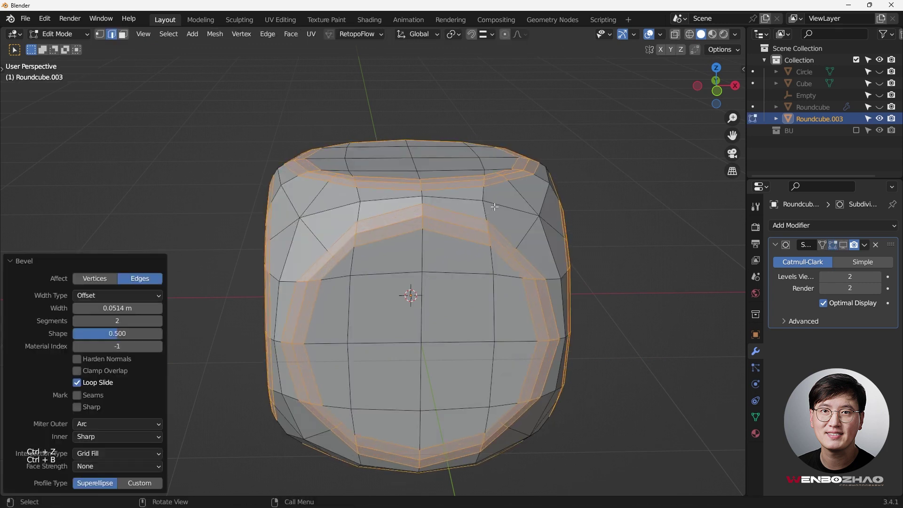
left_click(99, 308)
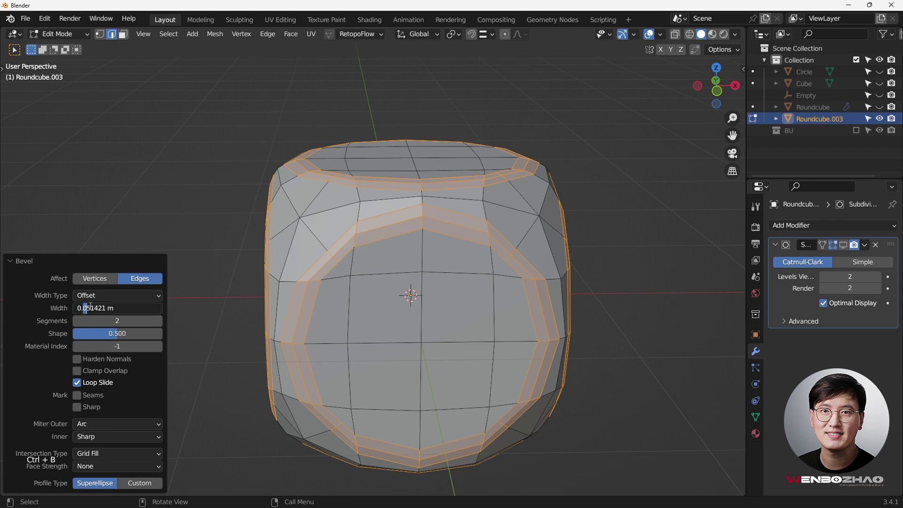
type("0.01")
key("Return")
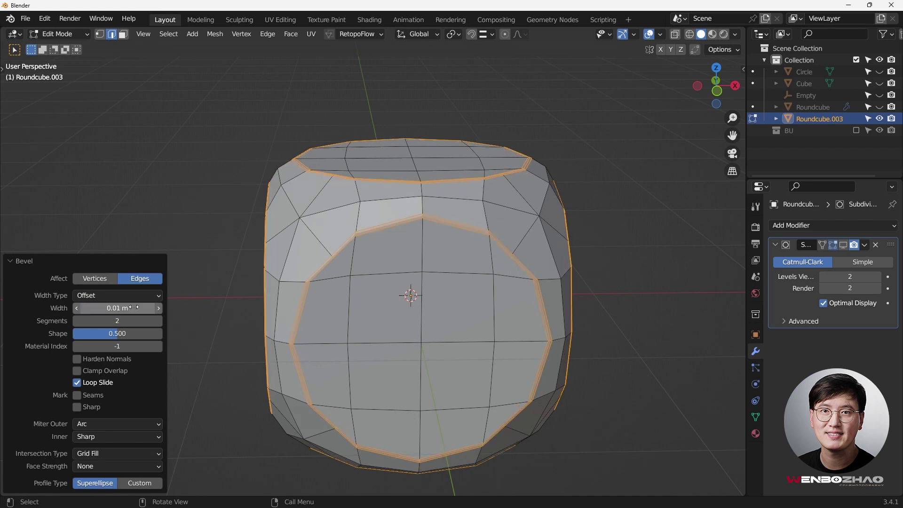
scroll(442, 232, "up", 2)
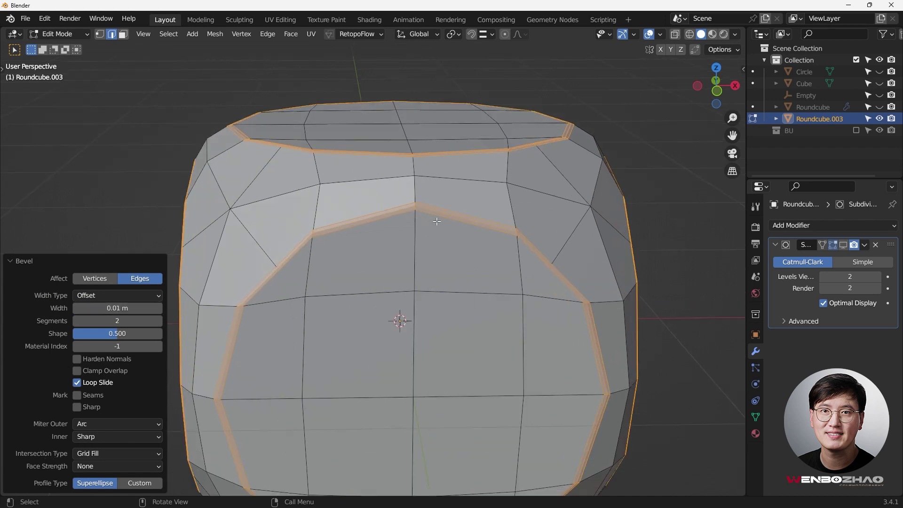
Step: Return to Object Mode, show the subdivision in the viewport and shade the object smooth, checking it from several sides
key("Tab")
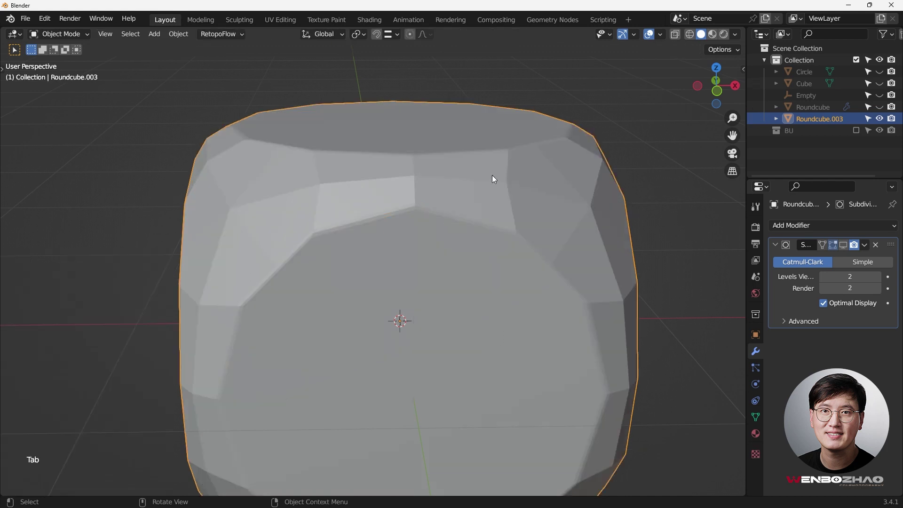
left_click(843, 244)
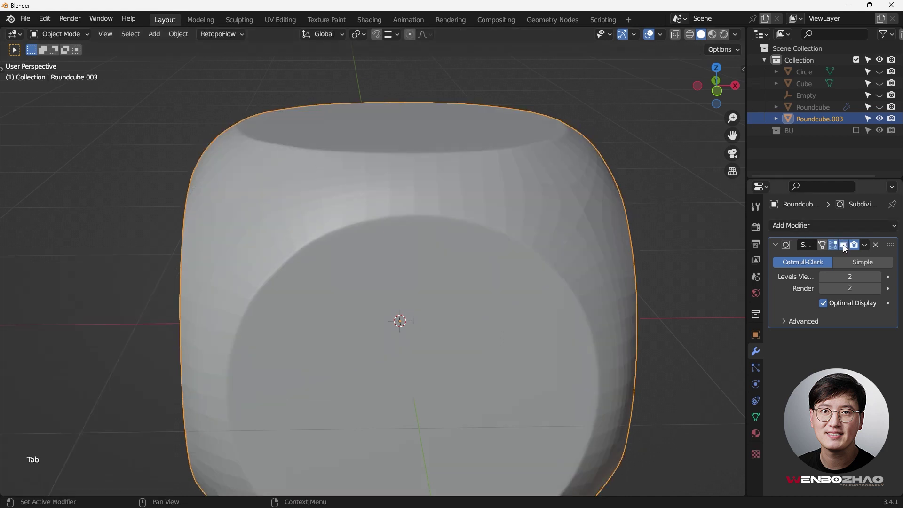
right_click(540, 224)
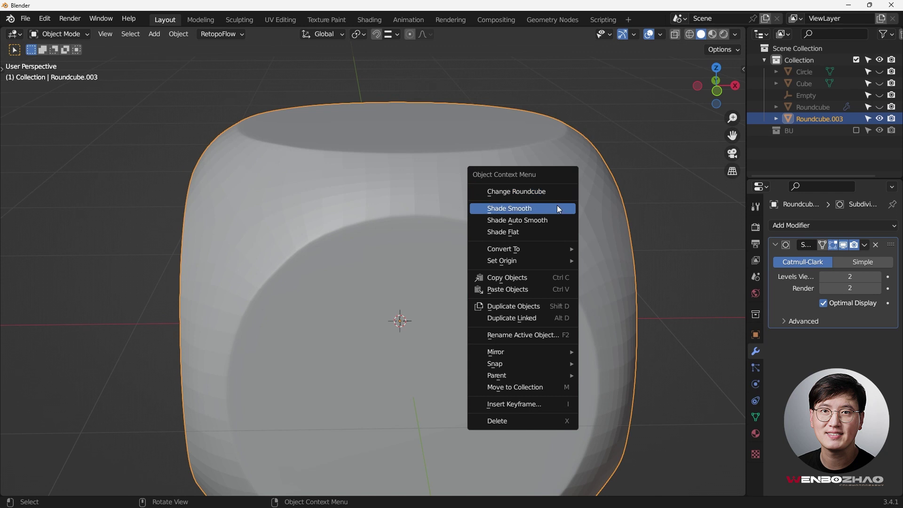
left_click(558, 208)
middle_click_drag(558, 208, 354, 207)
scroll(292, 209, "down", 2)
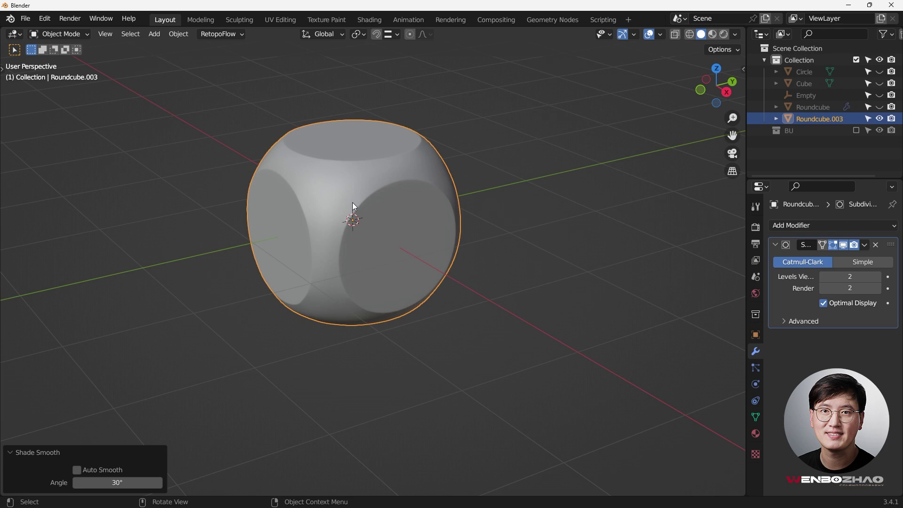
middle_click_drag(353, 207, 442, 187)
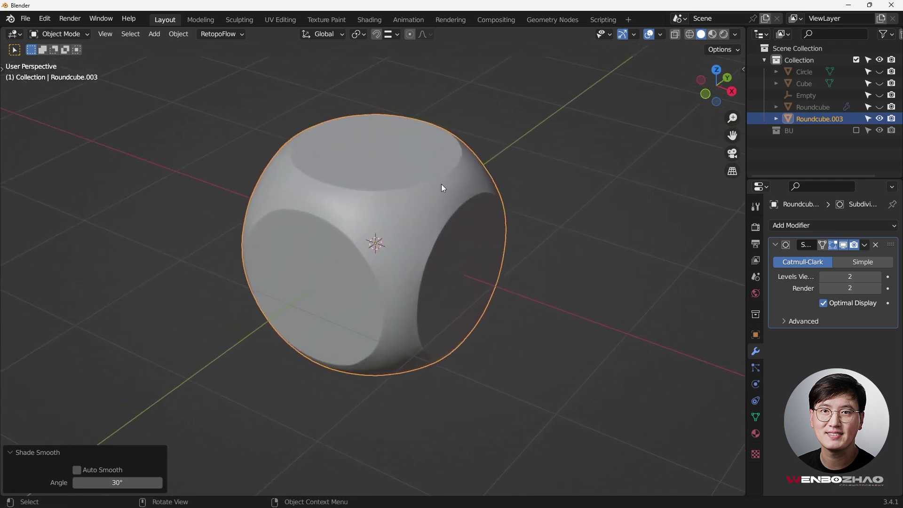